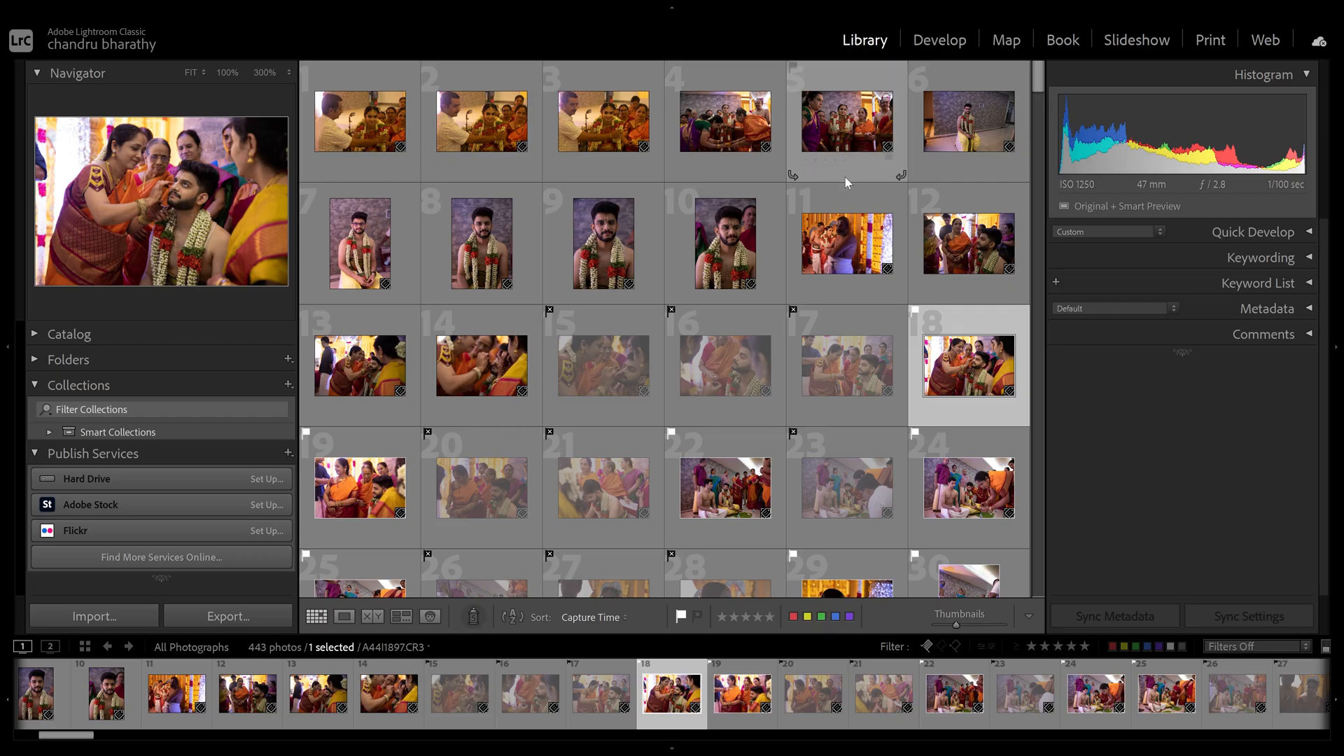
- Show the Library Filter bar and switch the Metadata panel to the EXIF and IPTC set
{"action": "key", "text": "backslash"}
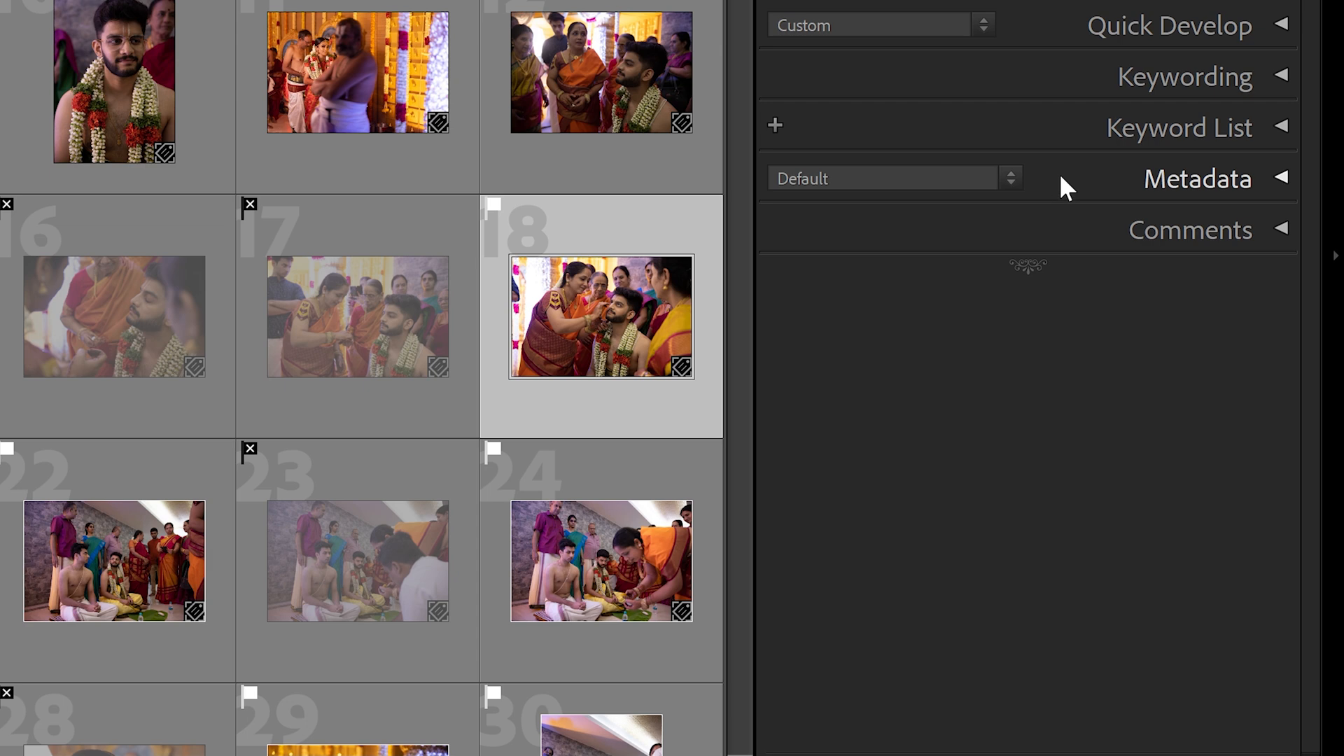
{"action": "left_click", "coordinate": [975, 177]}
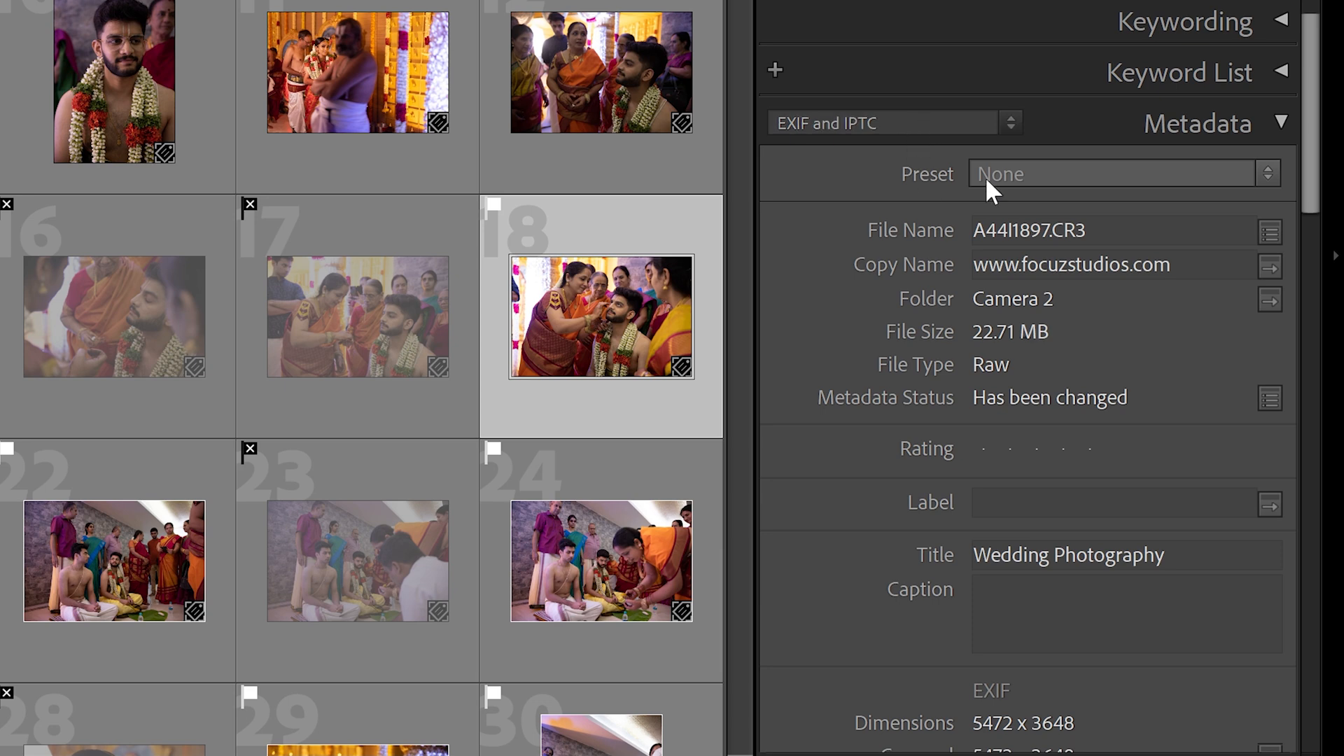
- Scroll the Metadata panel to the EXIF section showing 1/100 sec, f/2.8, ISO 1250, 47 mm
{"action": "scroll", "coordinate": [1319, 184], "scroll_direction": "down", "scroll_amount": 2}
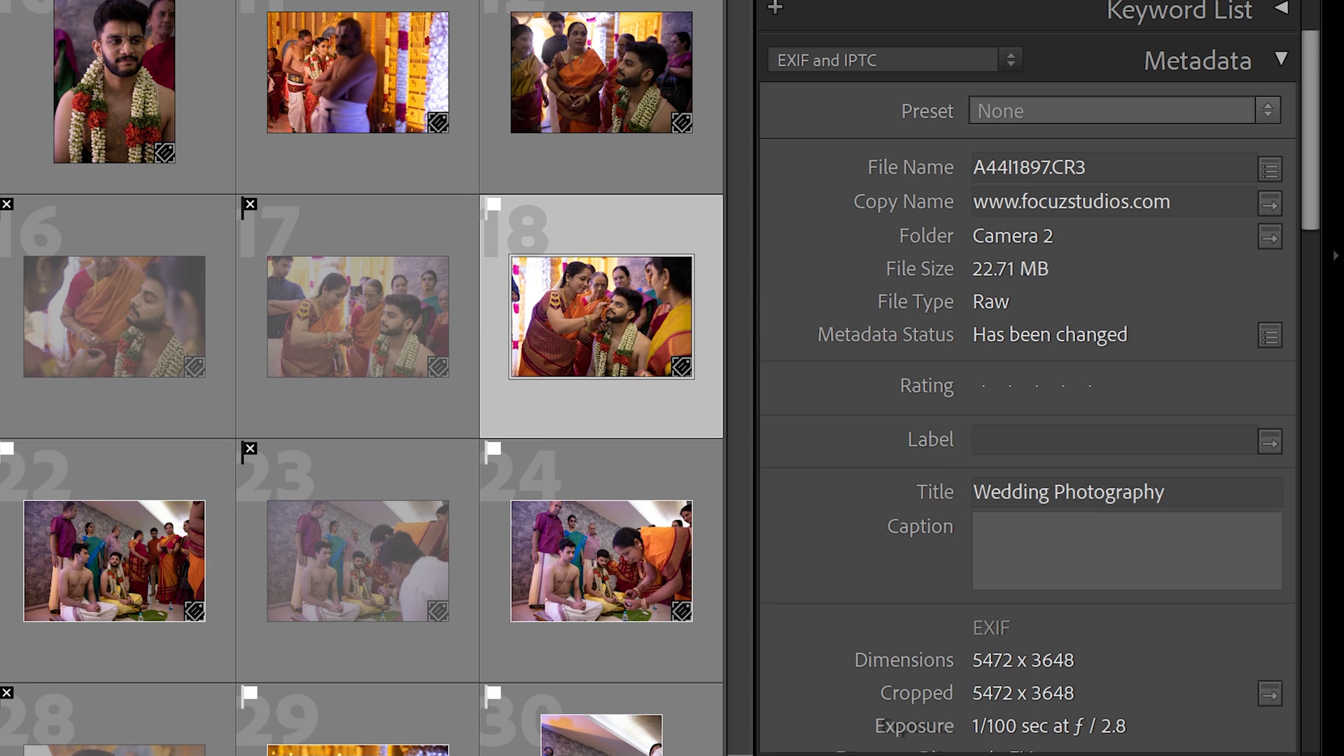
{"action": "left_click_drag", "start_coordinate": [1312, 204], "coordinate": [1311, 348]}
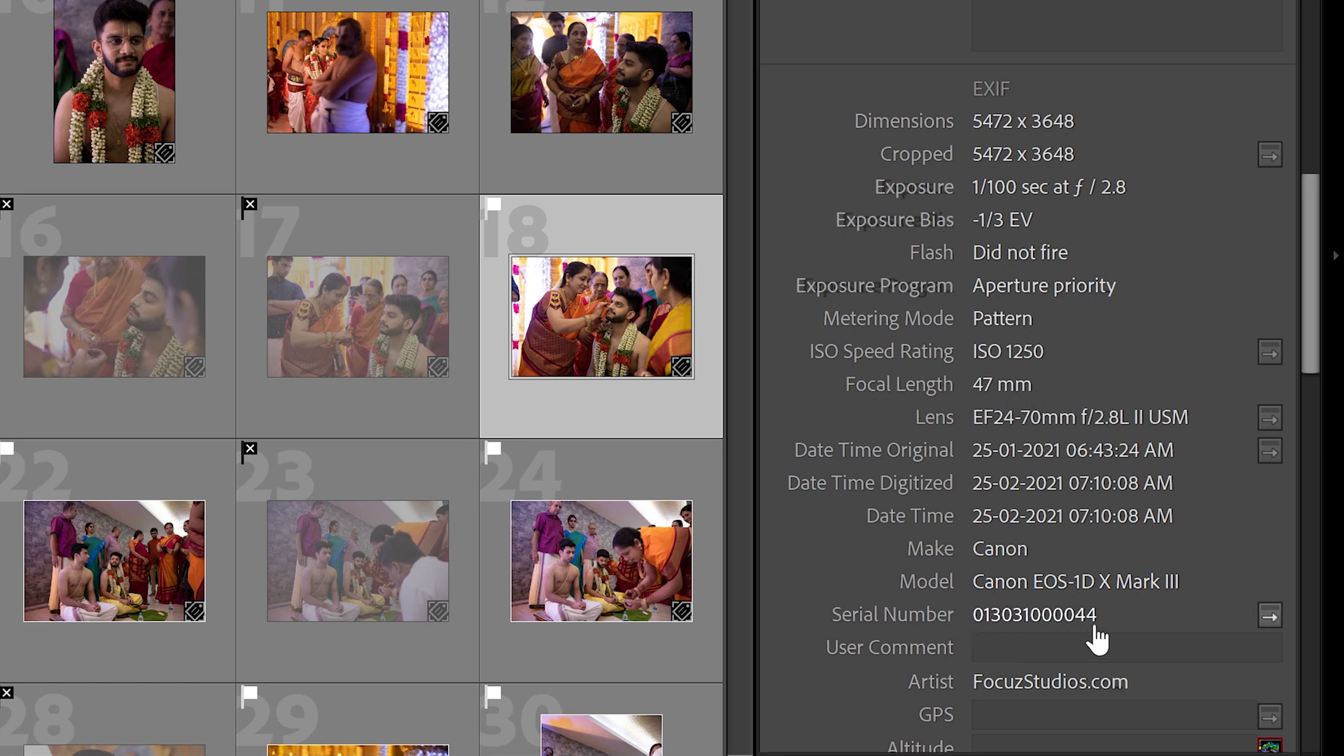
- Scroll through the Contact, IPTC, Workflow and Copyright metadata down to the copyright details
{"action": "scroll", "coordinate": [1174, 555], "scroll_direction": "down", "scroll_amount": 6}
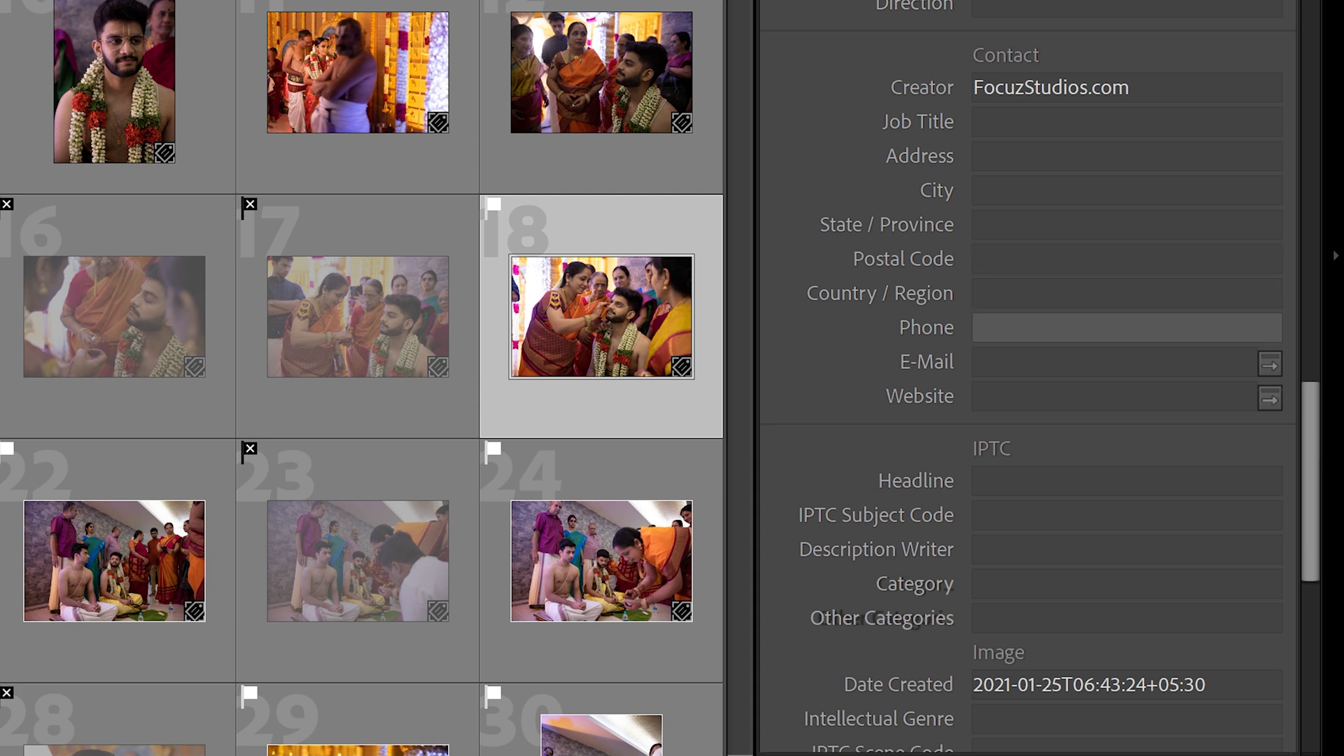
{"action": "left_click_drag", "start_coordinate": [1309, 427], "coordinate": [1322, 469]}
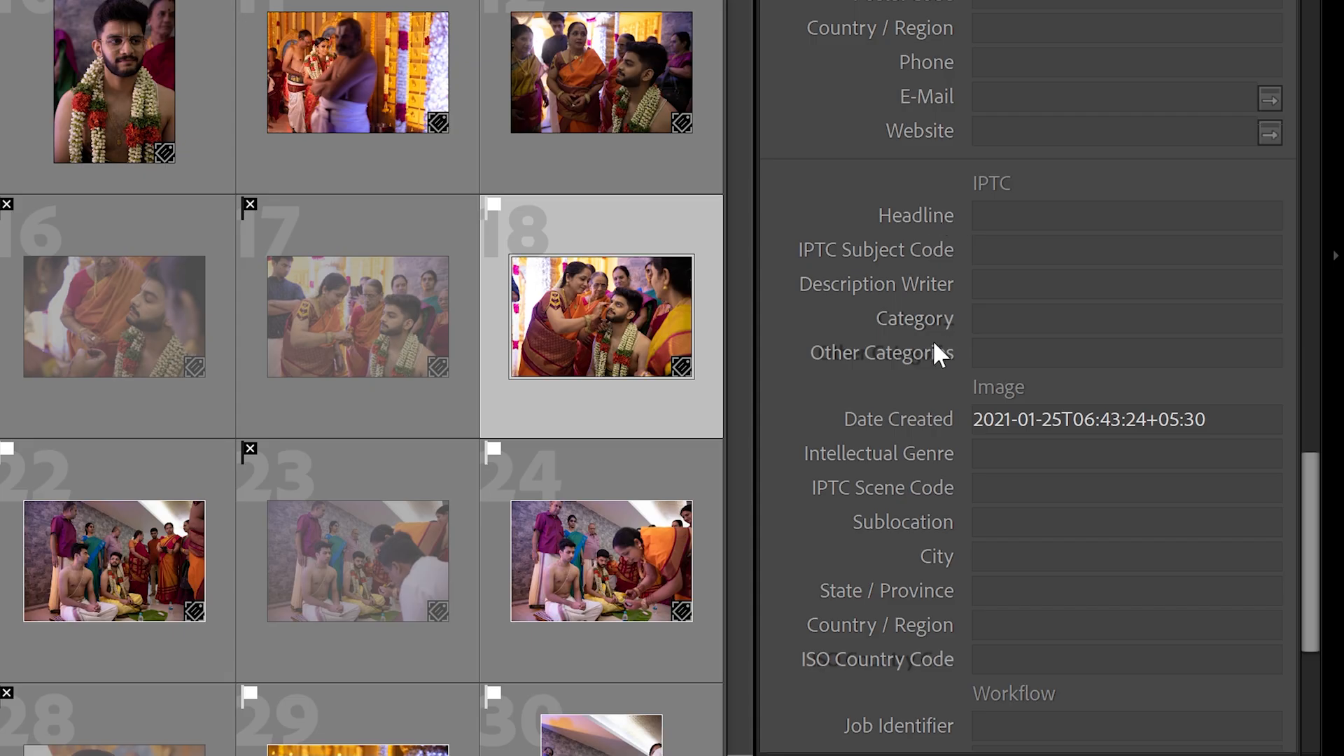
{"action": "scroll", "coordinate": [1229, 396], "scroll_direction": "down", "scroll_amount": 5}
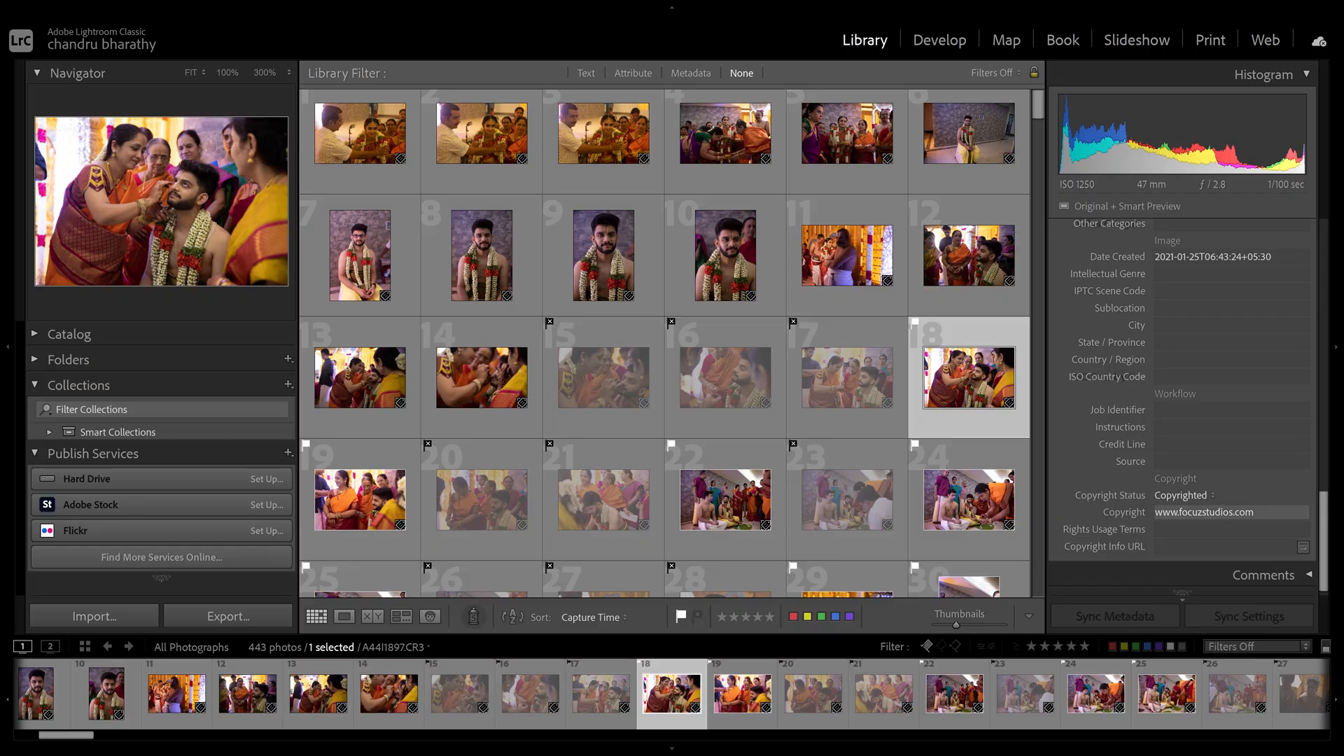
- Select photo 12, return the Metadata panel to the top, and open the Preset dropdown
{"action": "scroll", "coordinate": [1323, 521], "scroll_direction": "down", "scroll_amount": 1}
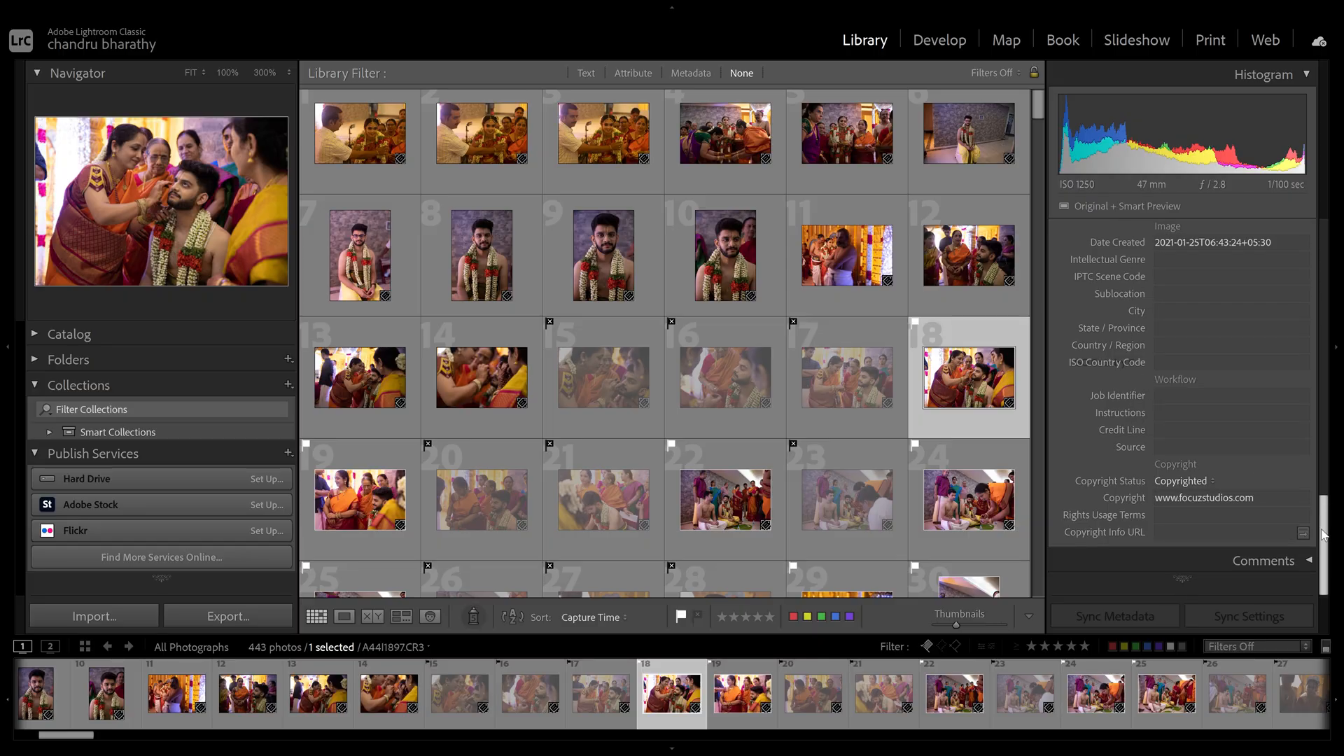
{"action": "left_click_drag", "start_coordinate": [1324, 534], "coordinate": [1323, 314]}
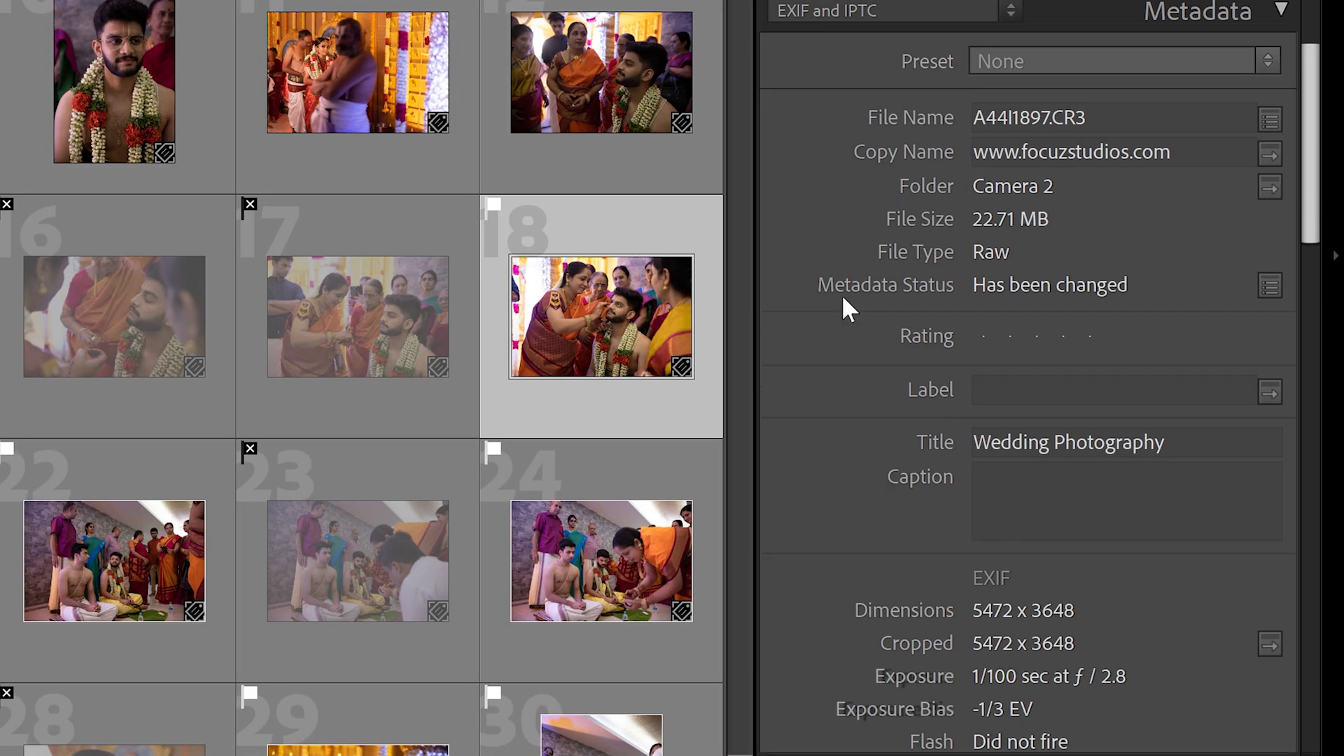
{"action": "left_click", "coordinate": [586, 48]}
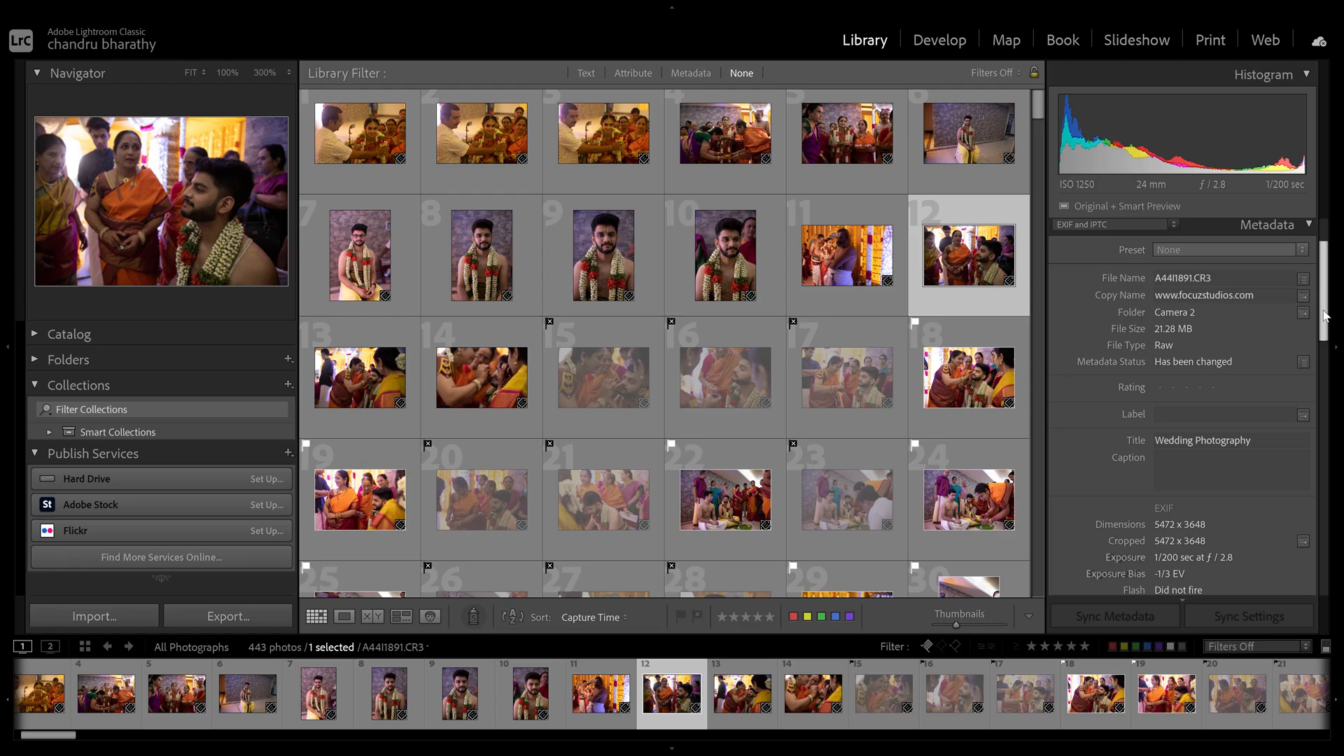
{"action": "scroll", "coordinate": [1294, 542], "scroll_direction": "down", "scroll_amount": 8}
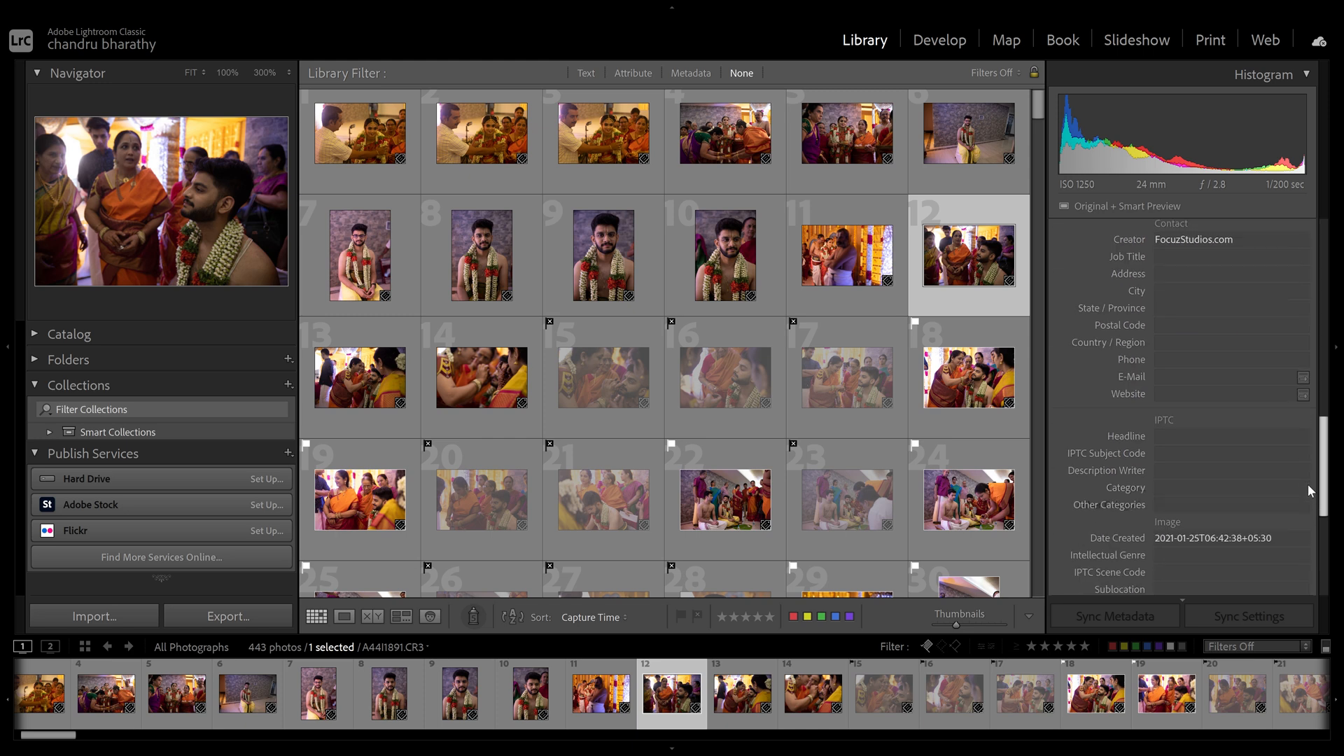
{"action": "left_click_drag", "start_coordinate": [1325, 446], "coordinate": [1325, 242]}
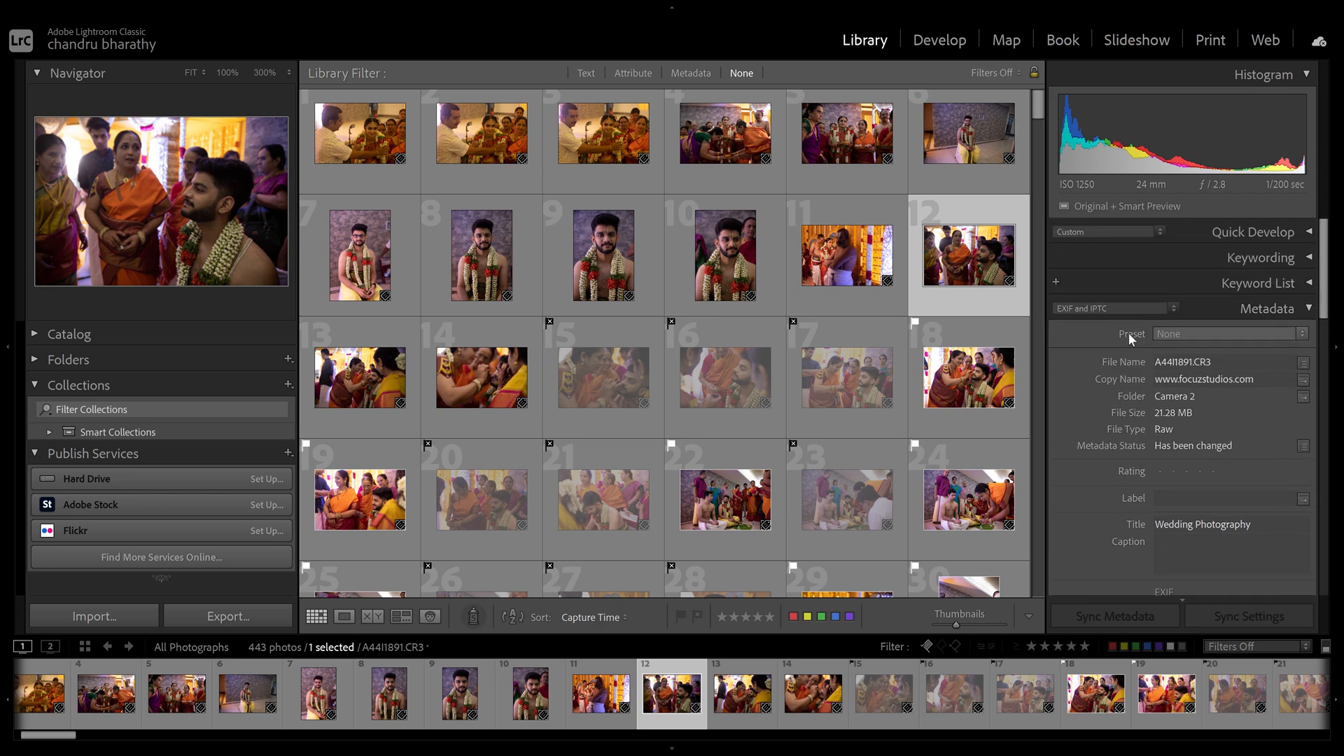
{"action": "left_click", "coordinate": [1207, 335]}
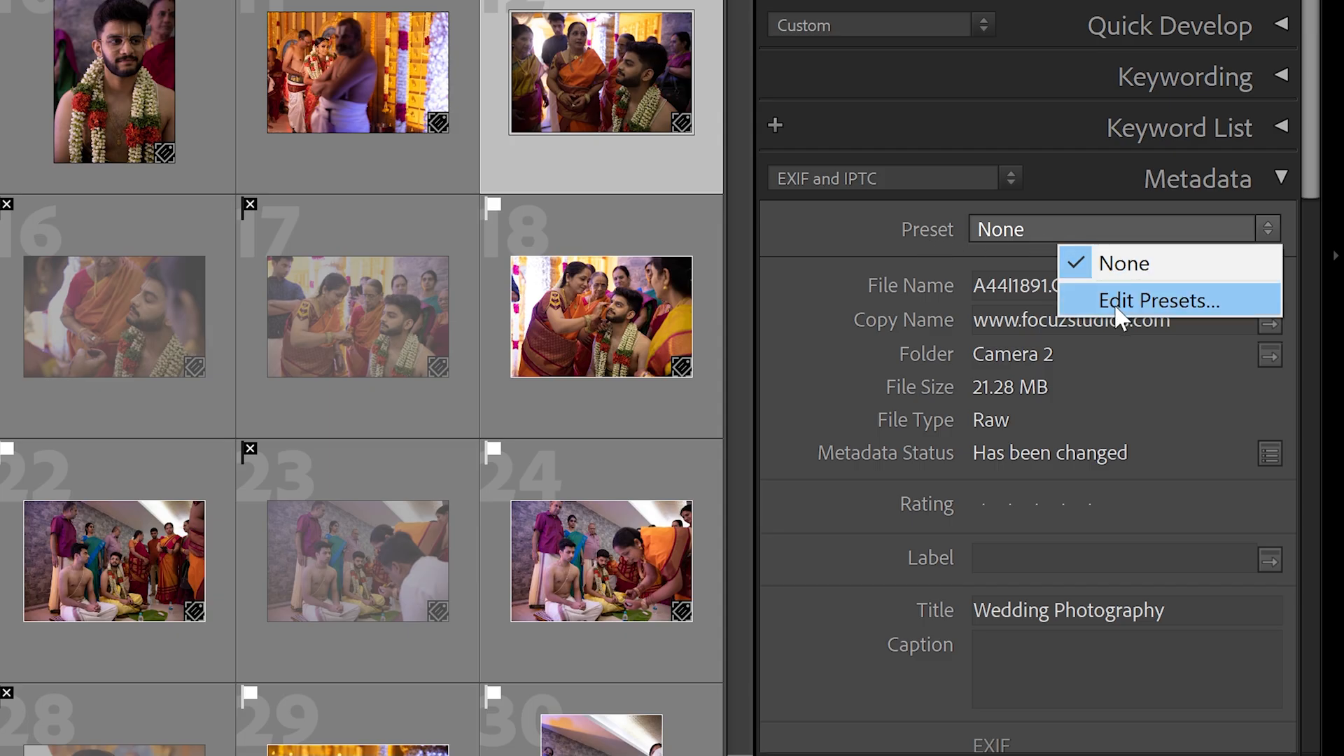
- In Edit Metadata Presets, replace the Copy Name with the photographer's name
{"action": "left_click", "coordinate": [1117, 310]}
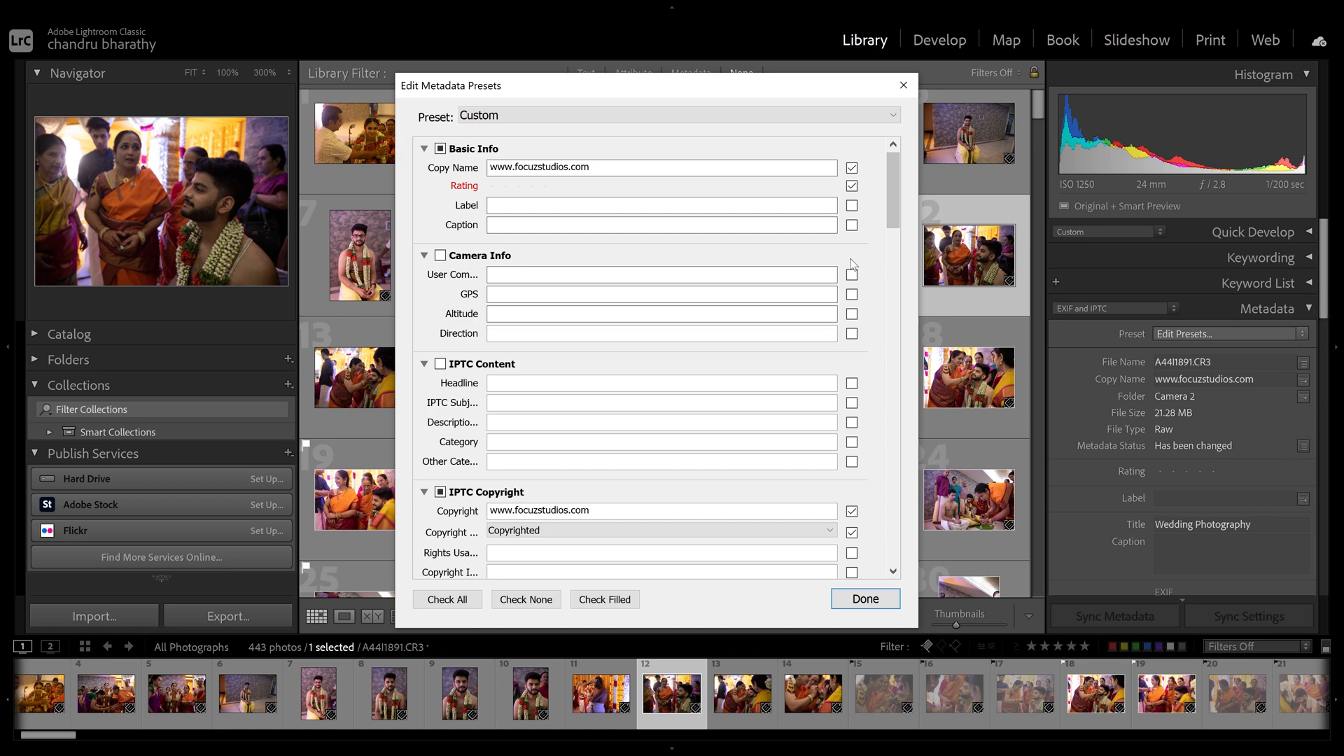
{"action": "mouse_move", "coordinate": [895, 192]}
{"action": "left_mouse_down"}
{"action": "mouse_move", "coordinate": [896, 379]}
{"action": "mouse_move", "coordinate": [895, 202]}
{"action": "left_mouse_up"}
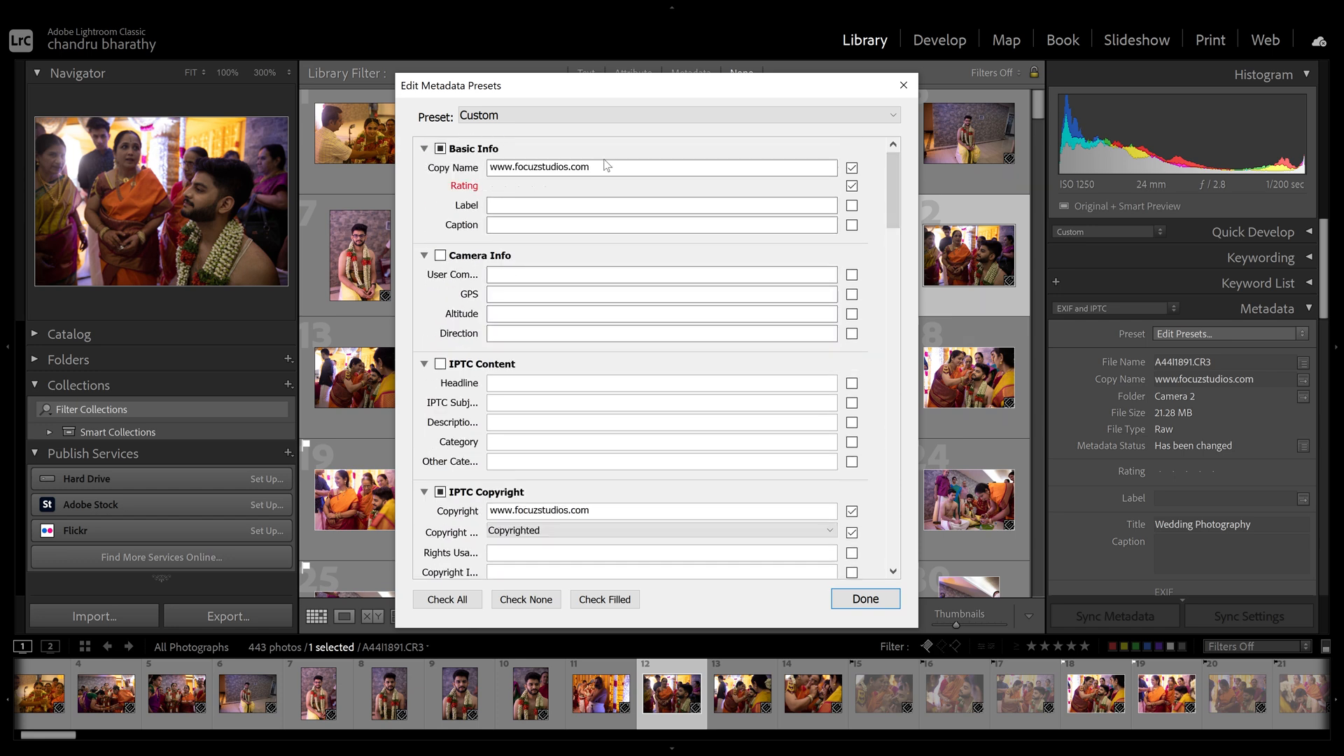
{"action": "left_click", "coordinate": [541, 167]}
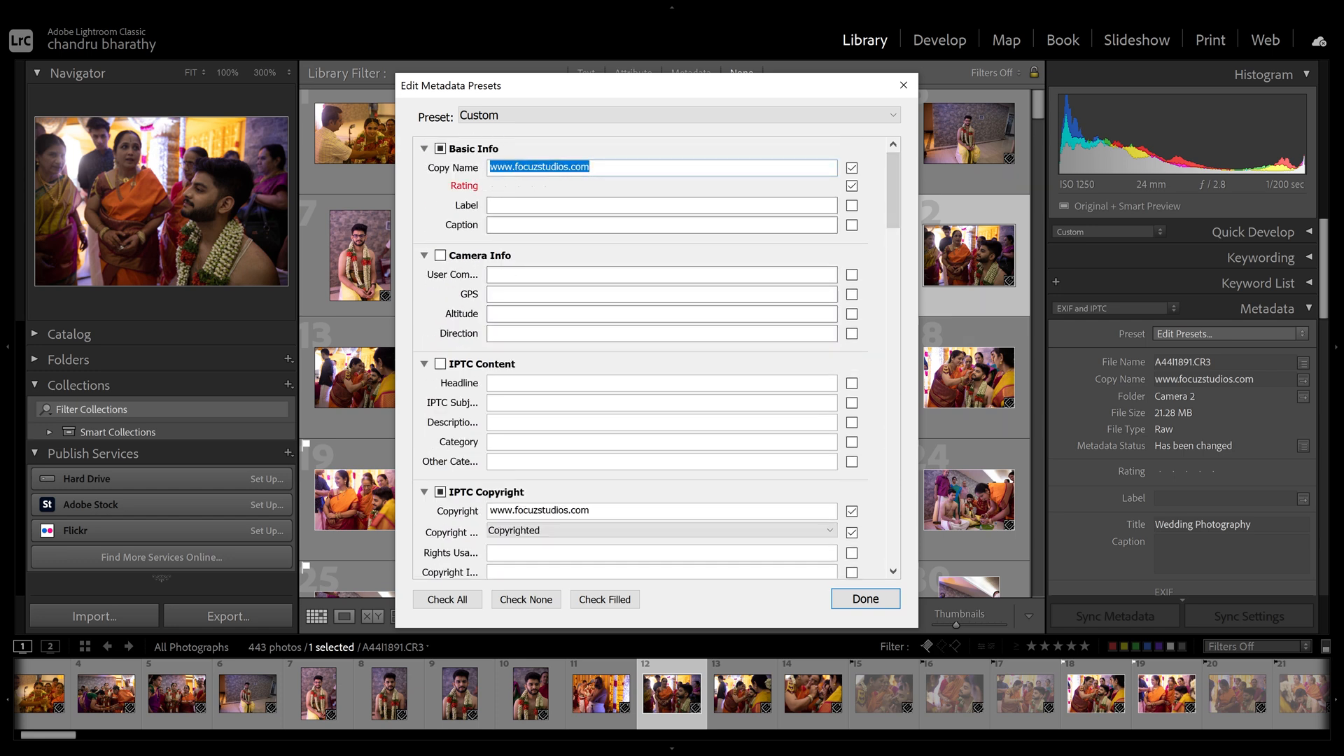
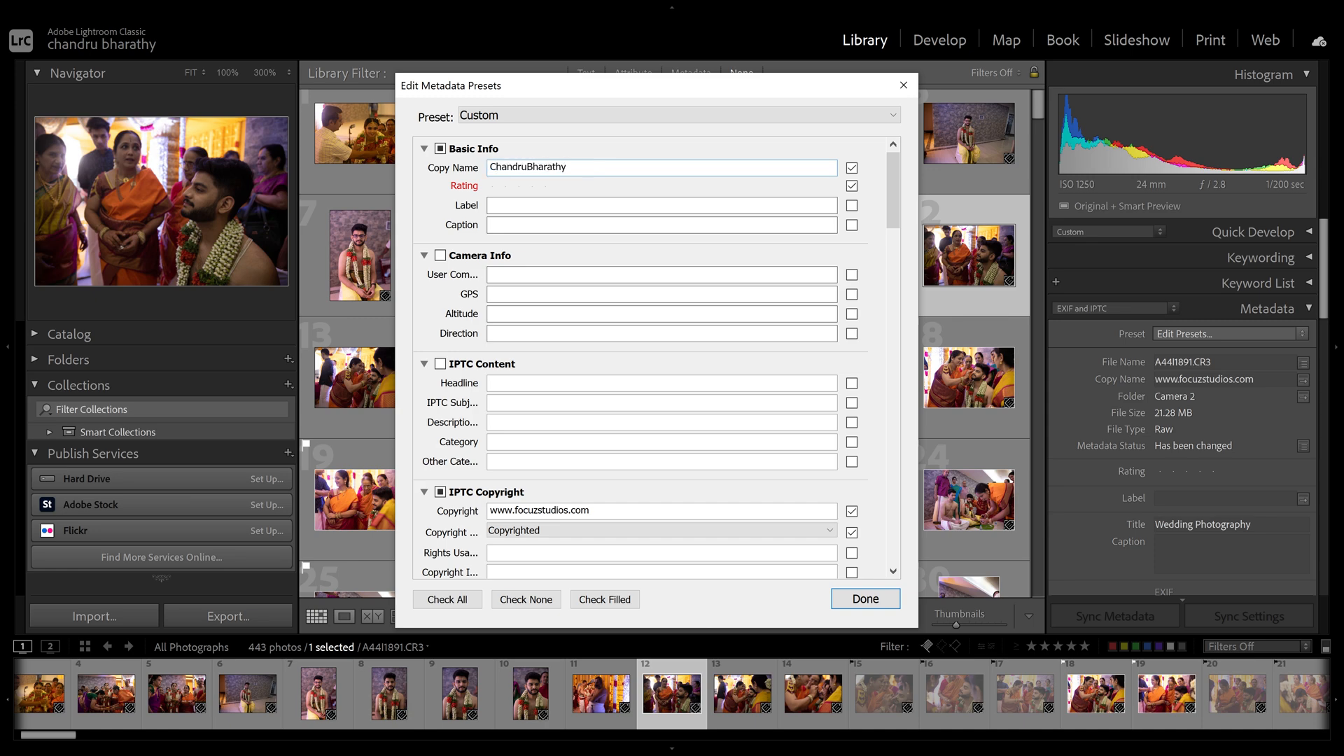
- Set the preset's rating and collapse the Camera Info and IPTC Content sections
{"action": "left_click", "coordinate": [545, 186]}
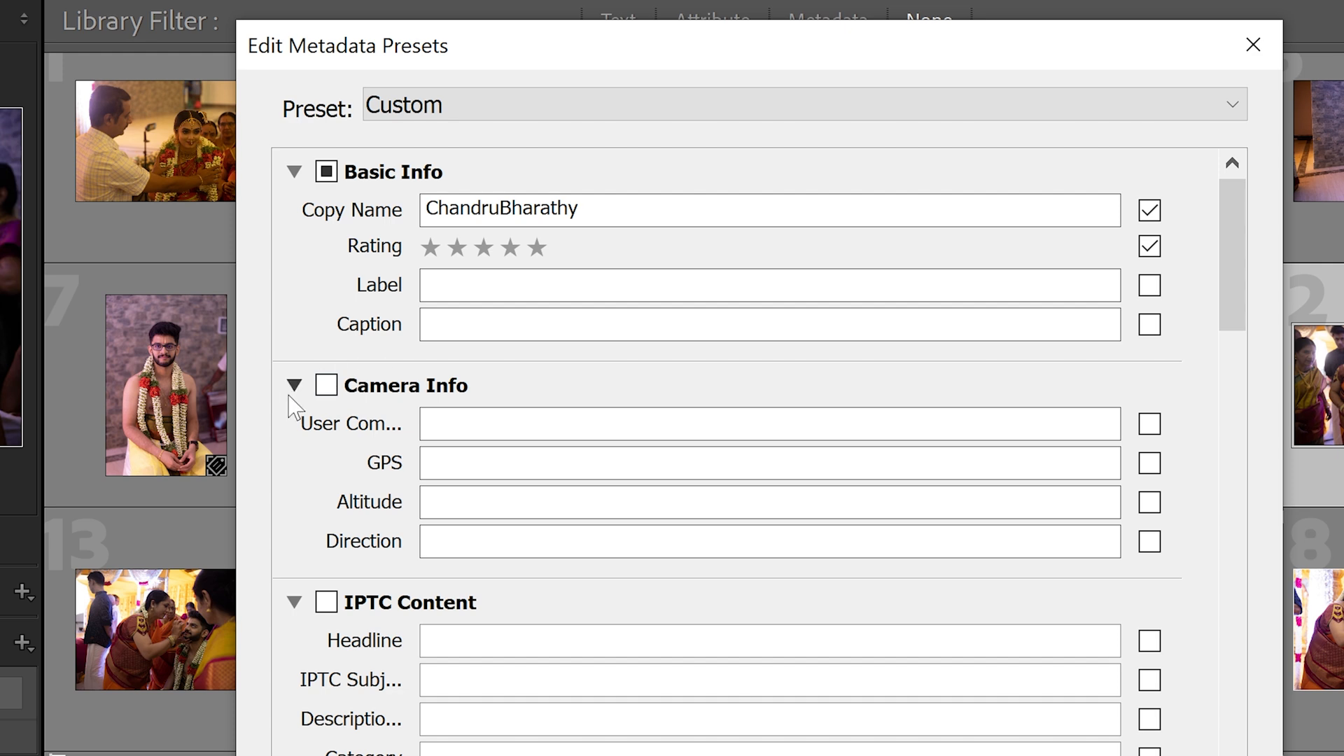
{"action": "left_click", "coordinate": [294, 385]}
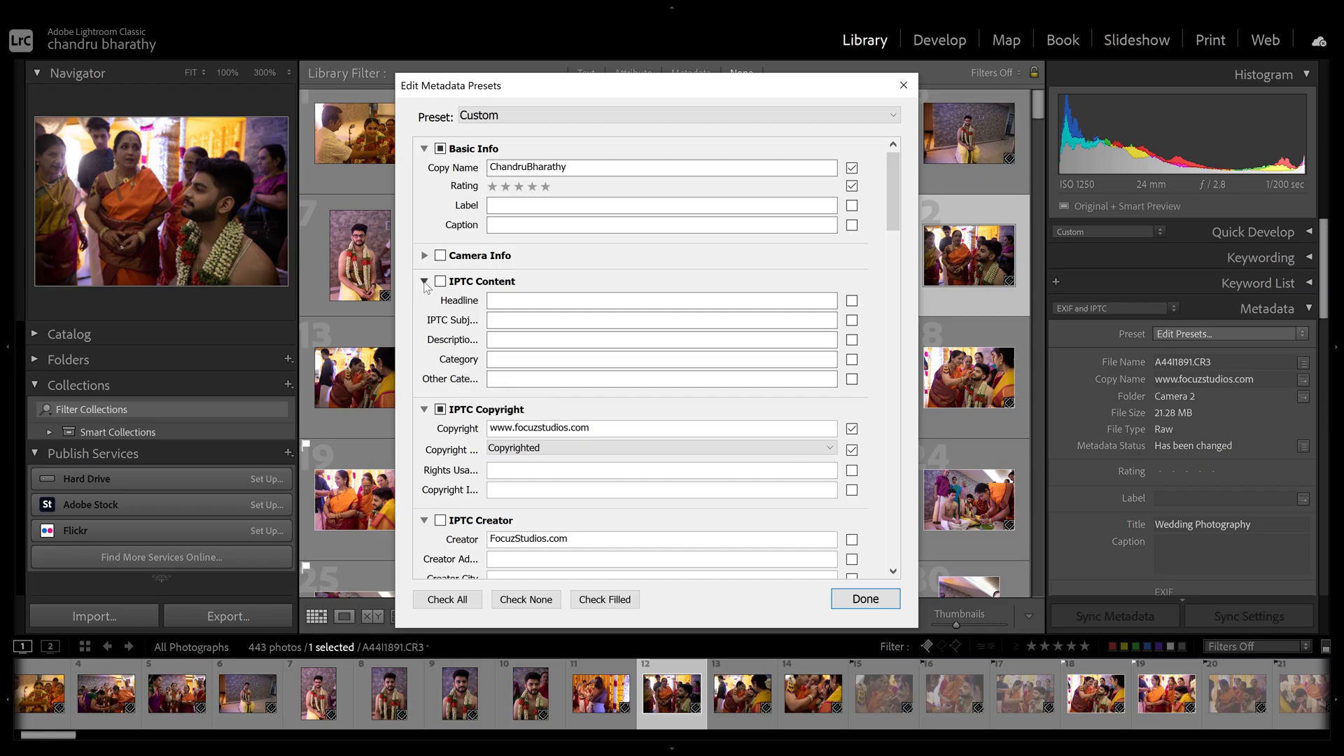
{"action": "left_click", "coordinate": [424, 282]}
- Replace the preset's Copyright with the photographer's handle, keeping the status Copyrighted
{"action": "left_click", "coordinate": [612, 325]}
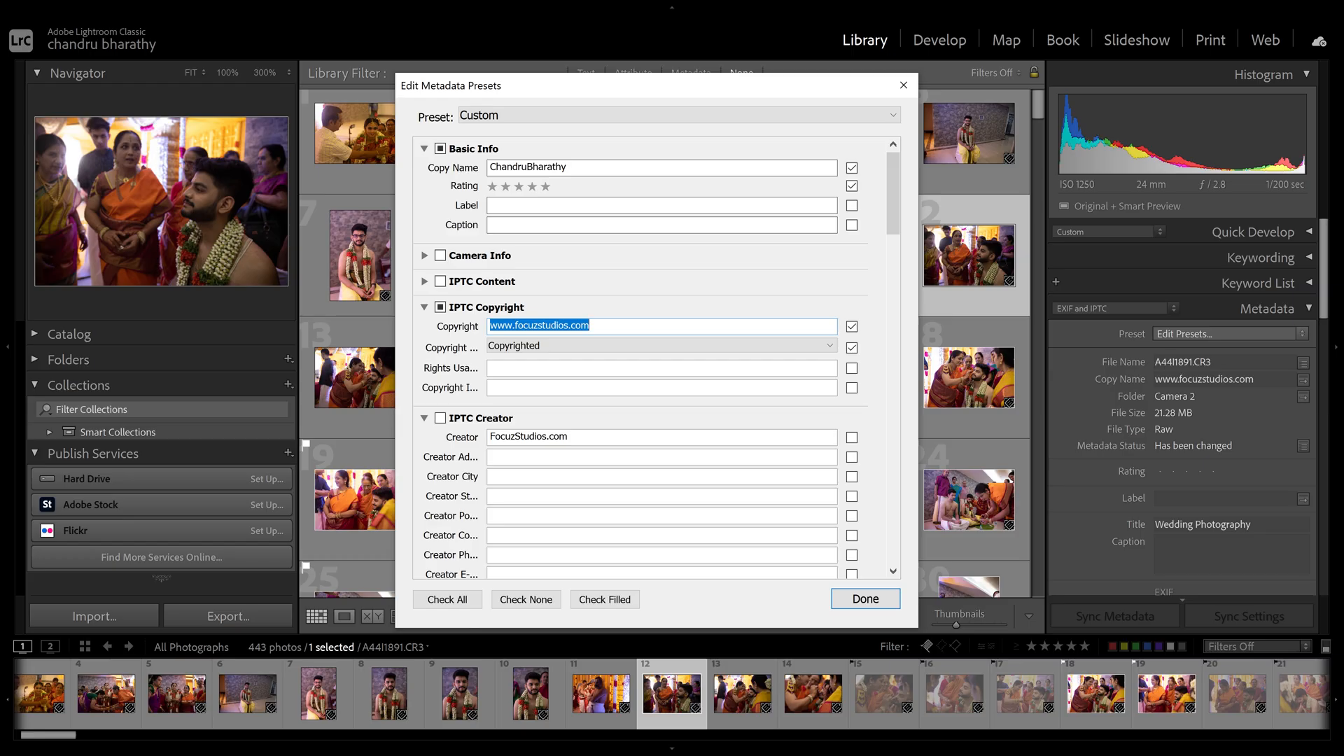
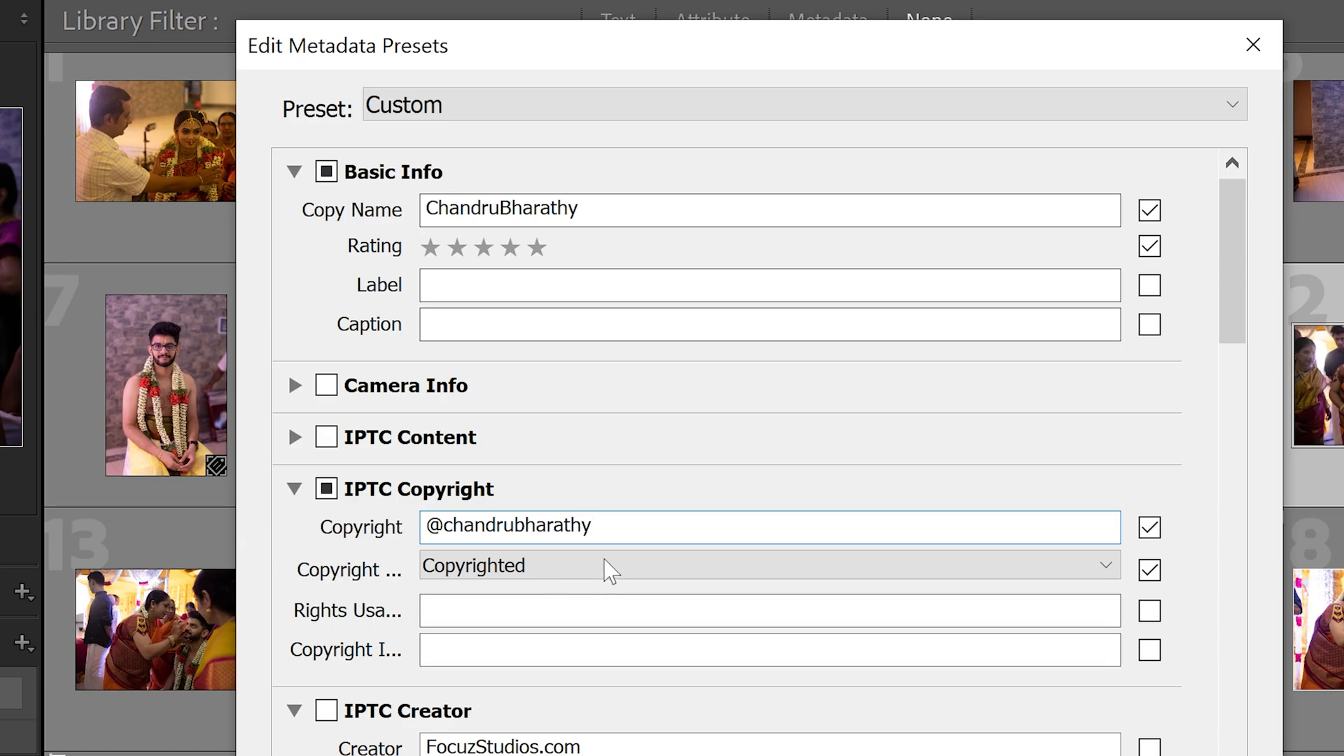
{"action": "left_click", "coordinate": [585, 345]}
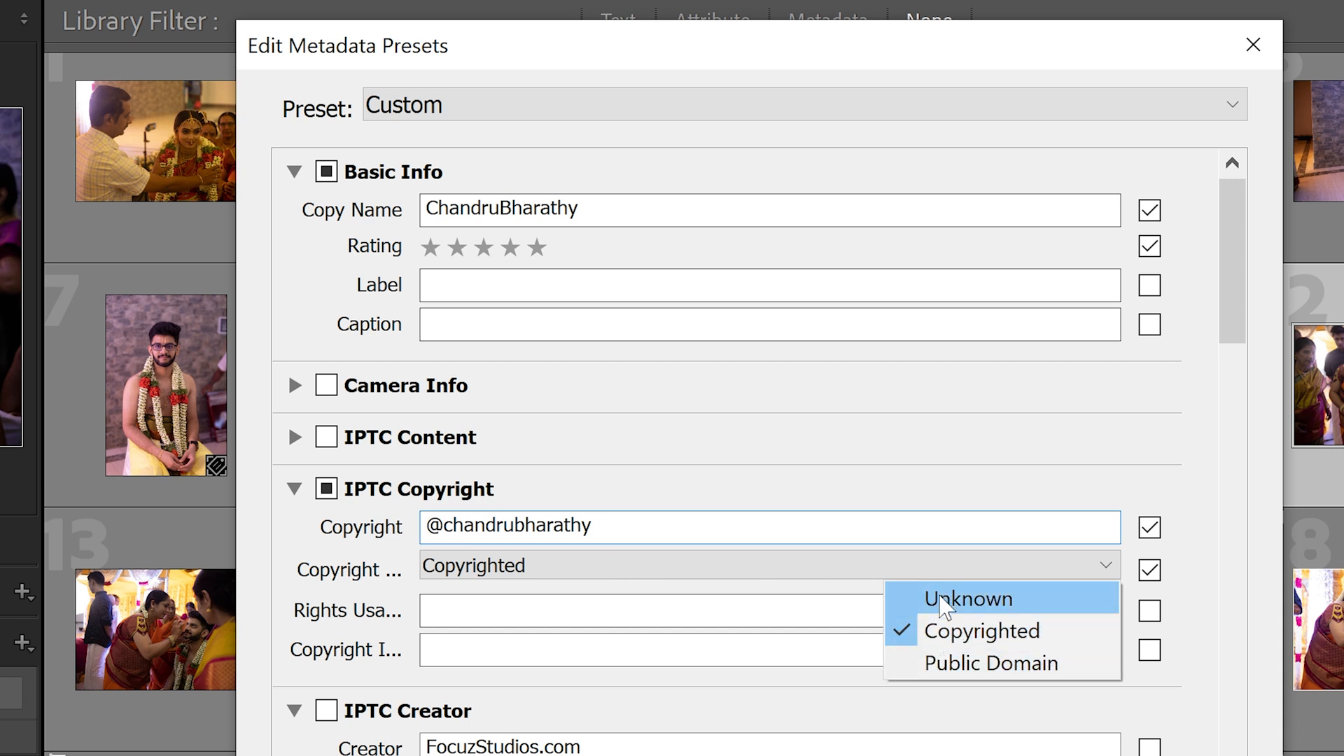
{"action": "left_click", "coordinate": [970, 668]}
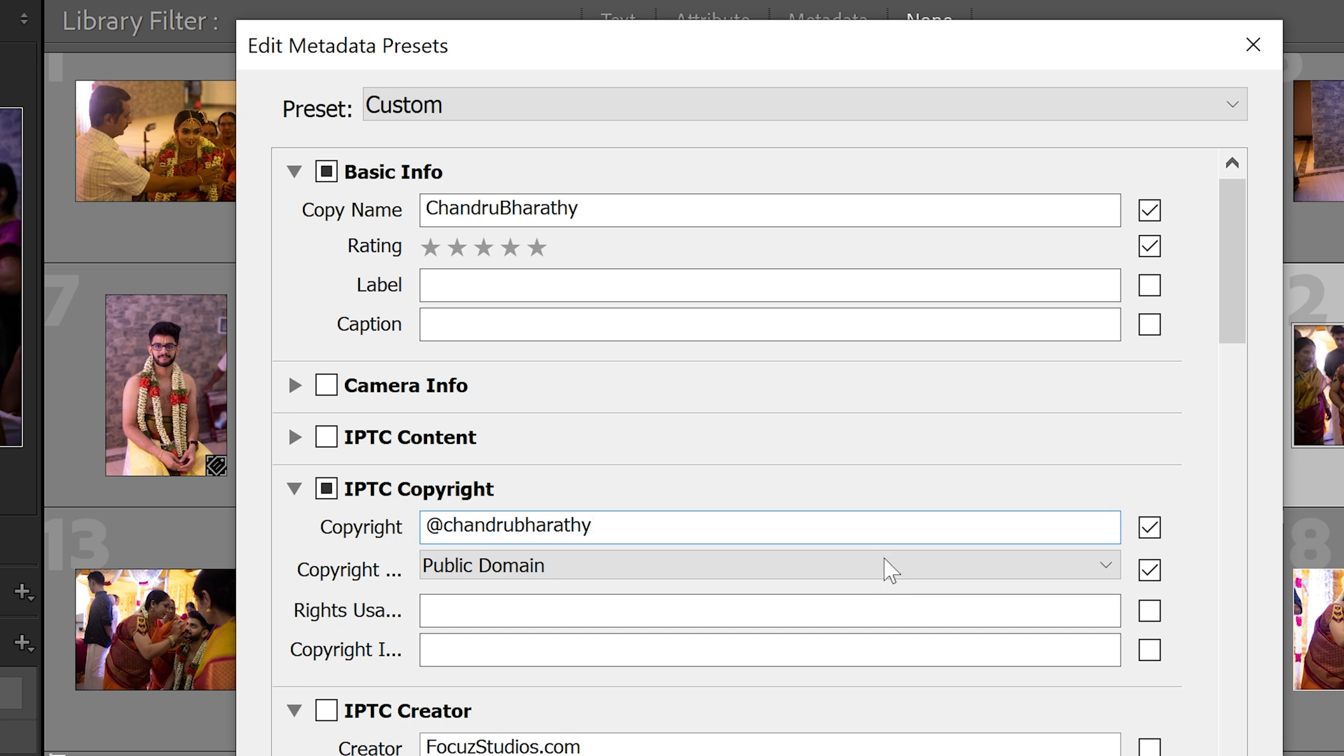
{"action": "left_click", "coordinate": [818, 568]}
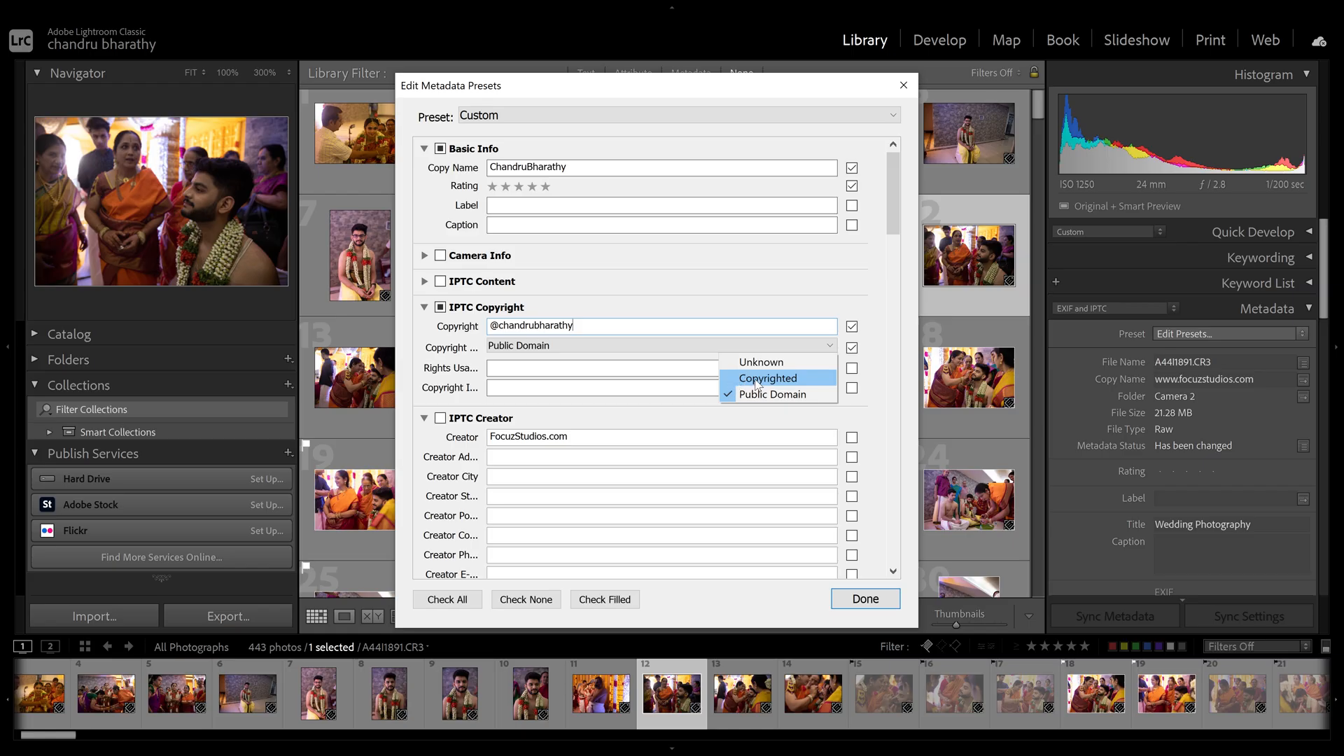
{"action": "left_click", "coordinate": [753, 379]}
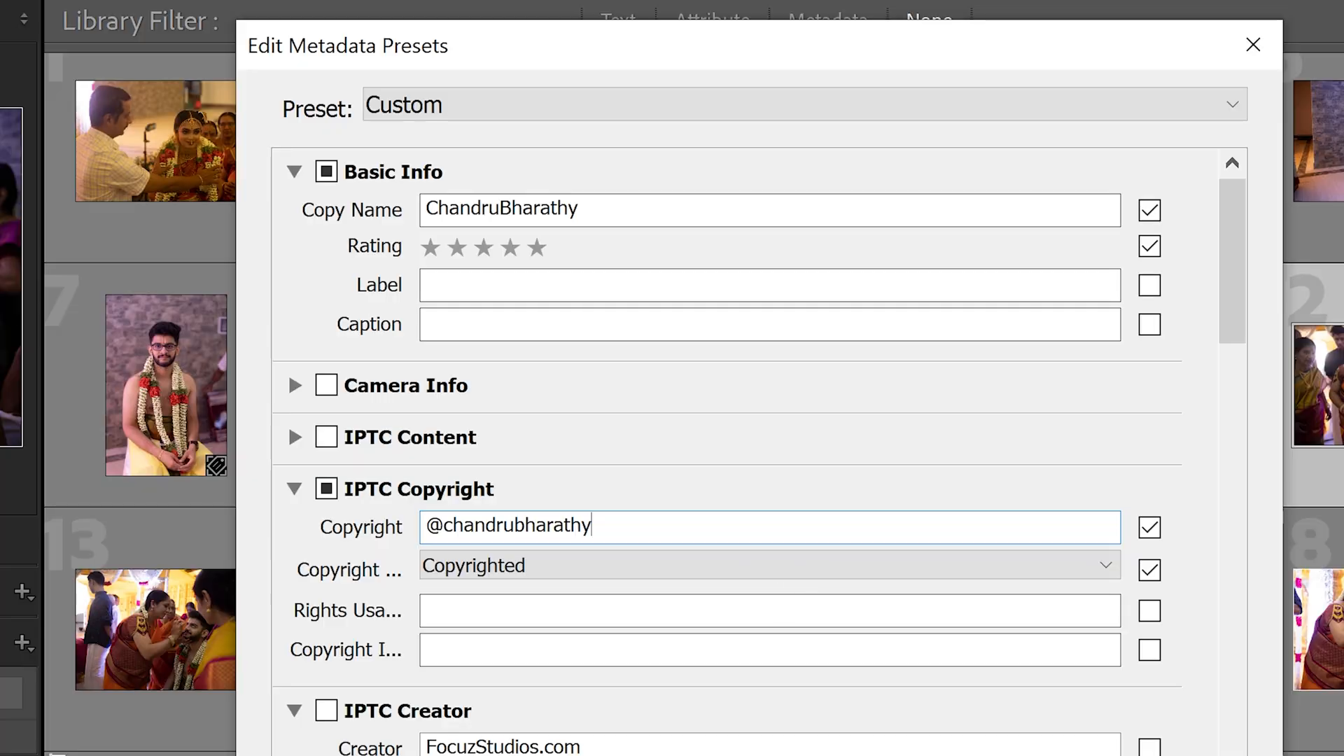
{"action": "key", "text": "ctrl+a"}
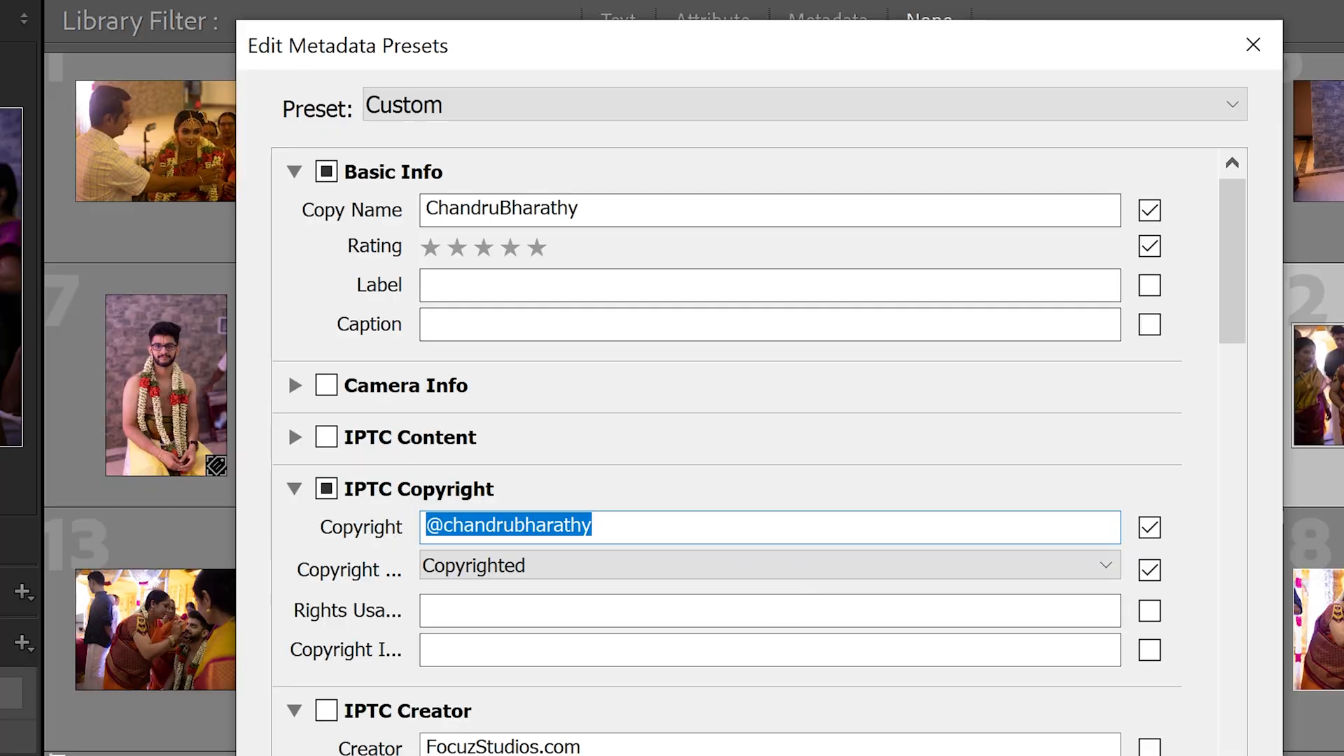
{"action": "left_click", "coordinate": [536, 525]}
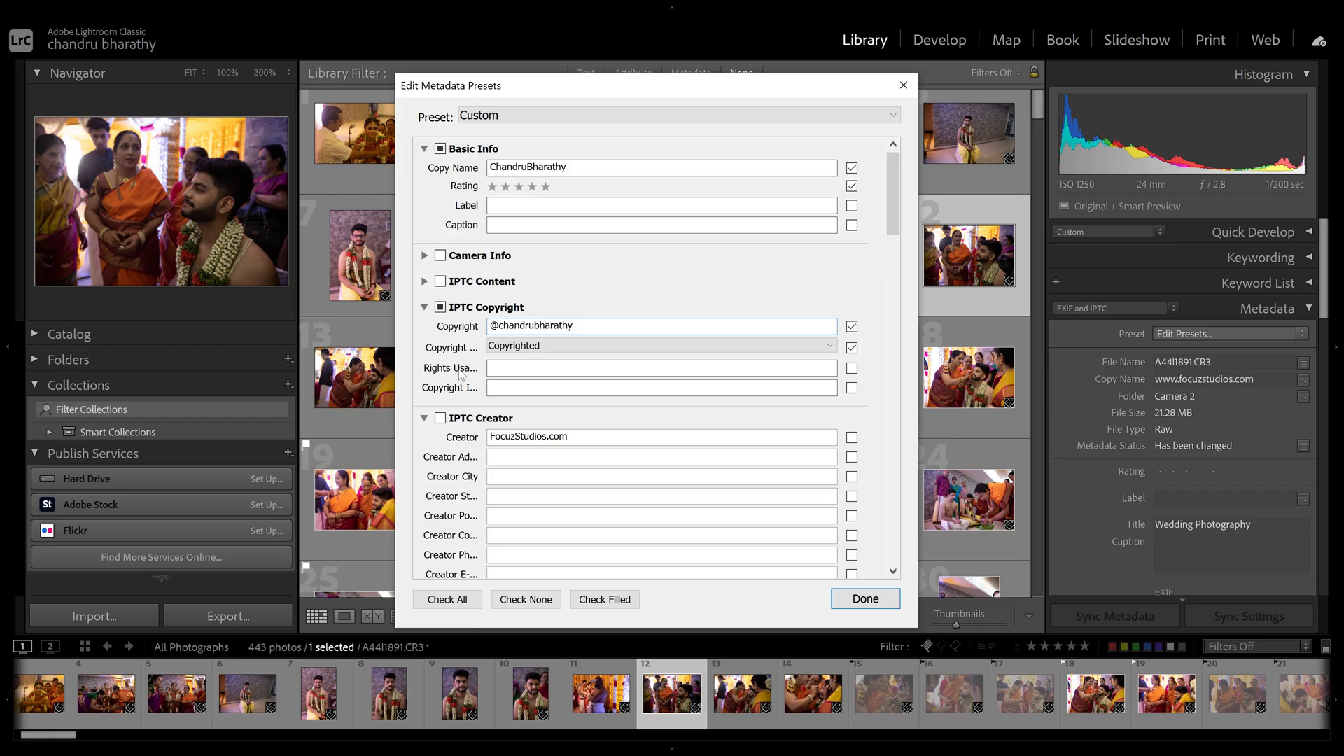
{"action": "left_click", "coordinate": [517, 368]}
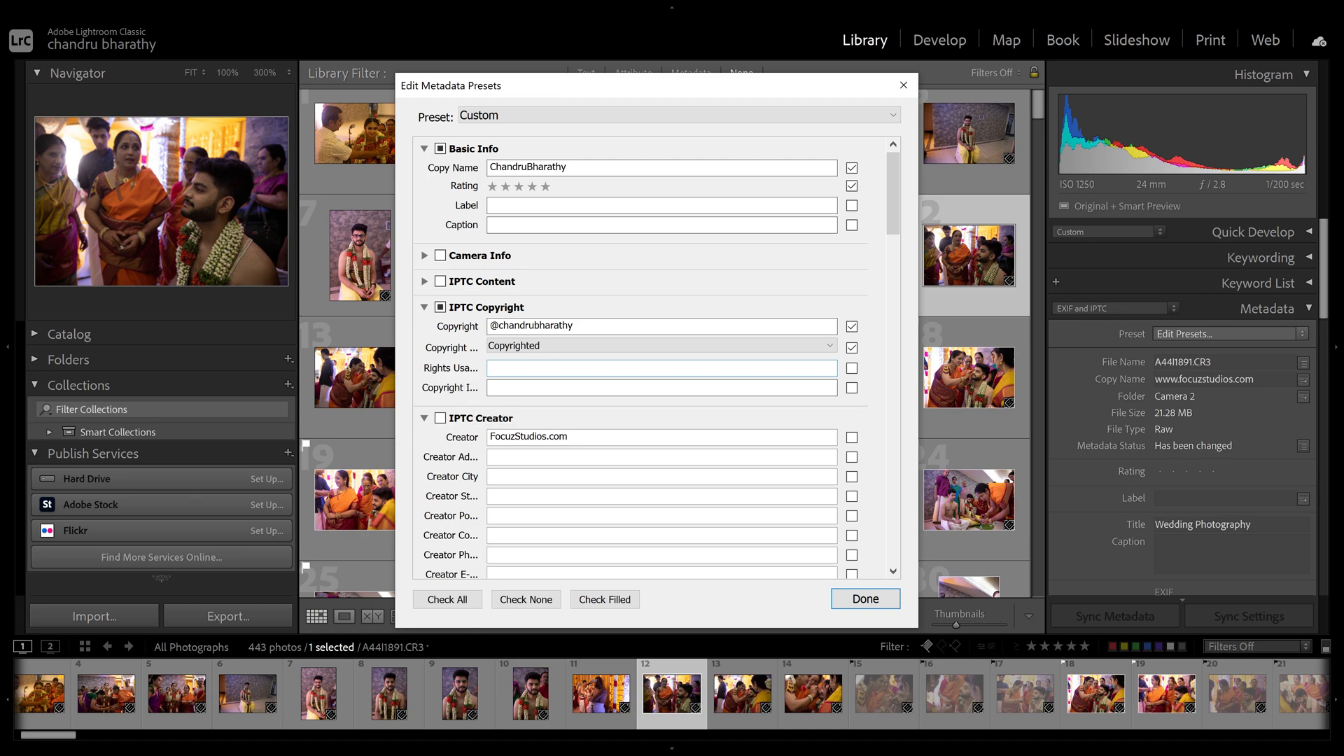
- Finish the remaining preset fields and confirm with Done
{"action": "scroll", "coordinate": [865, 302], "scroll_direction": "down", "scroll_amount": 5}
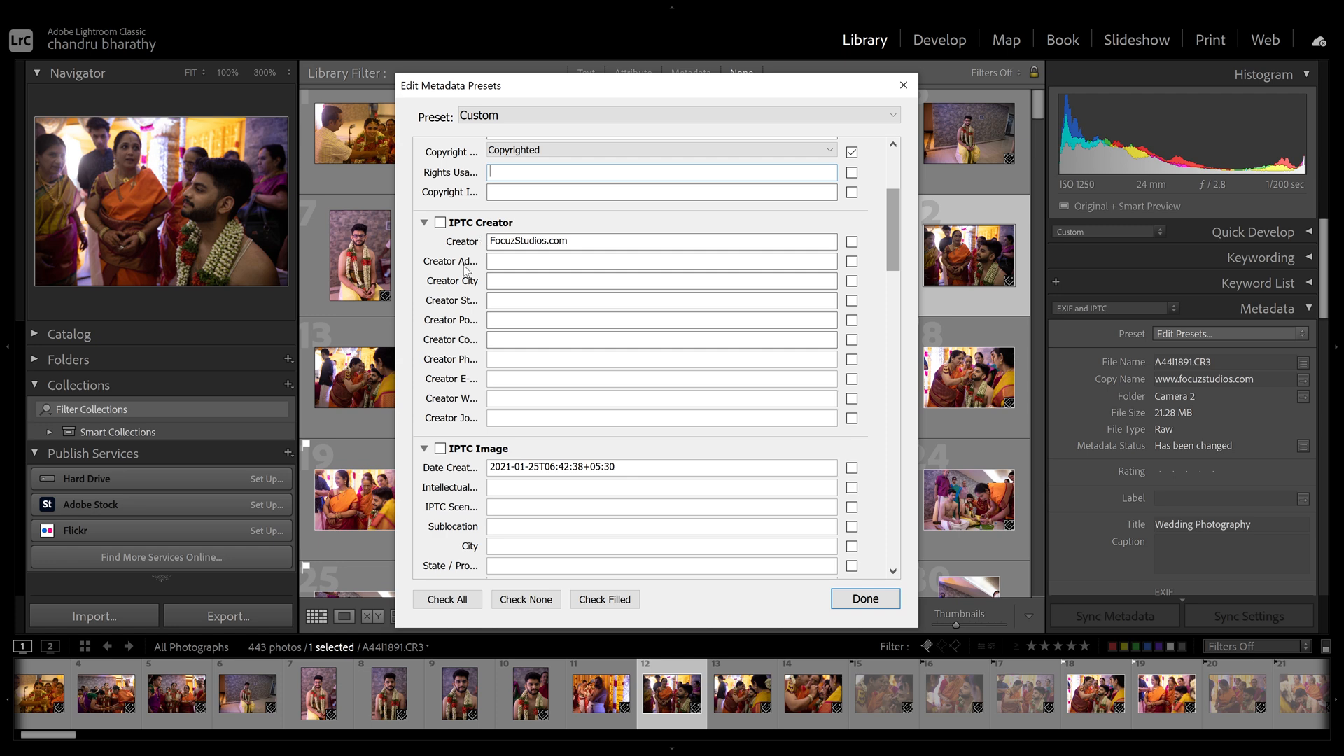
{"action": "left_click_drag", "start_coordinate": [901, 246], "coordinate": [905, 481]}
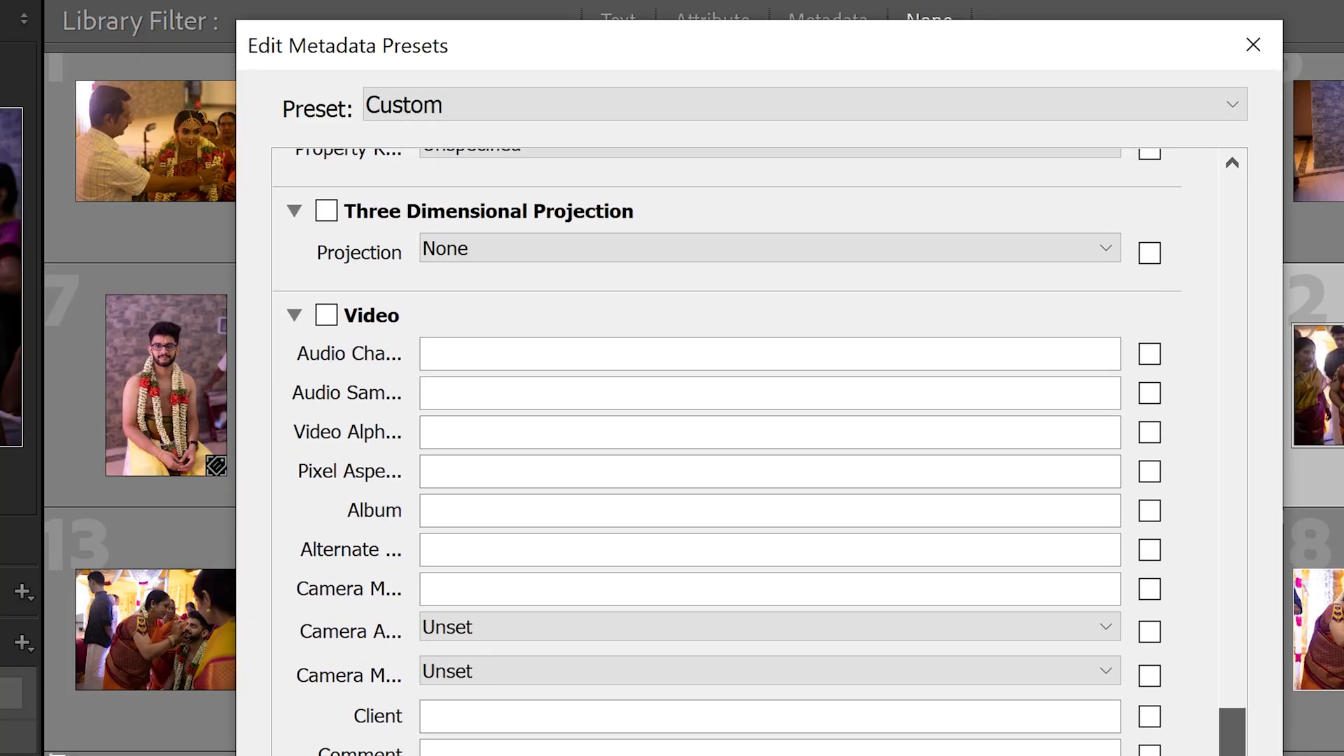
{"action": "left_click_drag", "start_coordinate": [1255, 755], "coordinate": [1241, 755]}
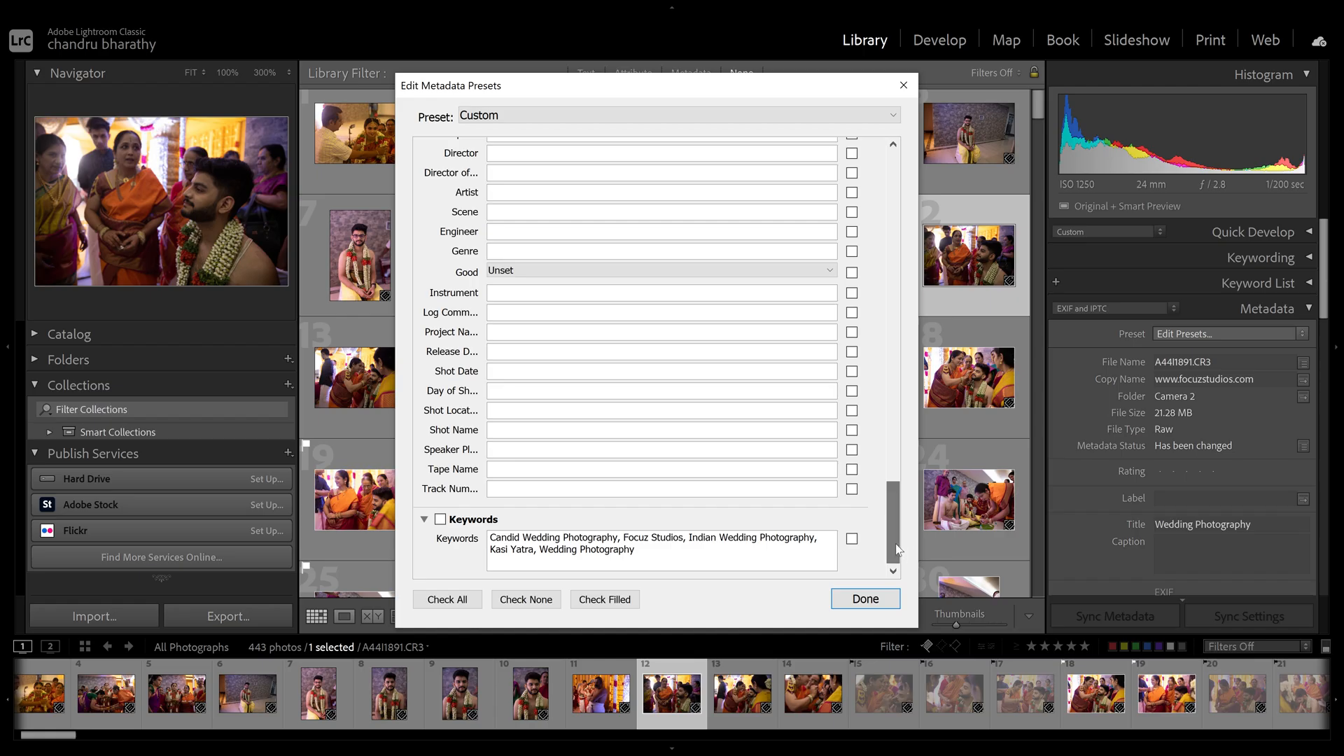
{"action": "left_click_drag", "start_coordinate": [899, 550], "coordinate": [899, 550]}
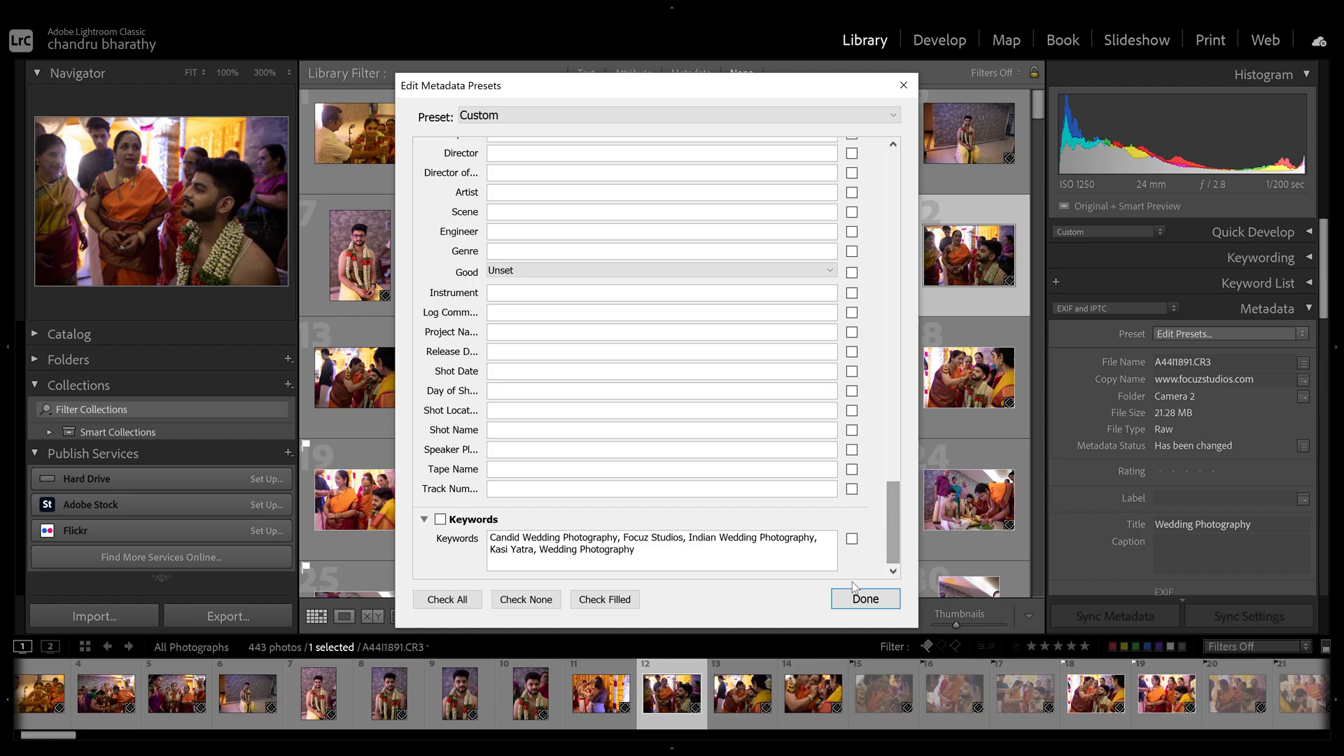
{"action": "left_click", "coordinate": [862, 598]}
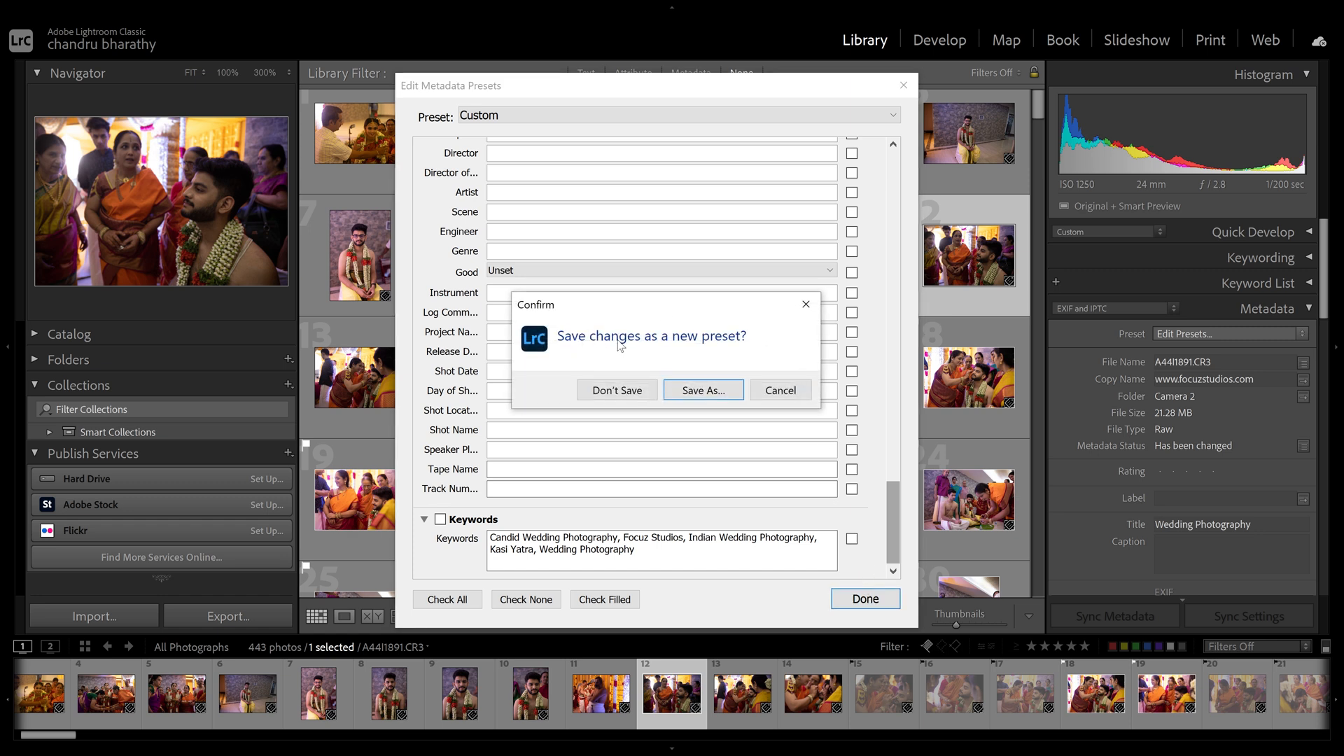
- Save the settings as a new preset named after the photographer and verify it's listed
{"action": "left_click", "coordinate": [707, 392]}
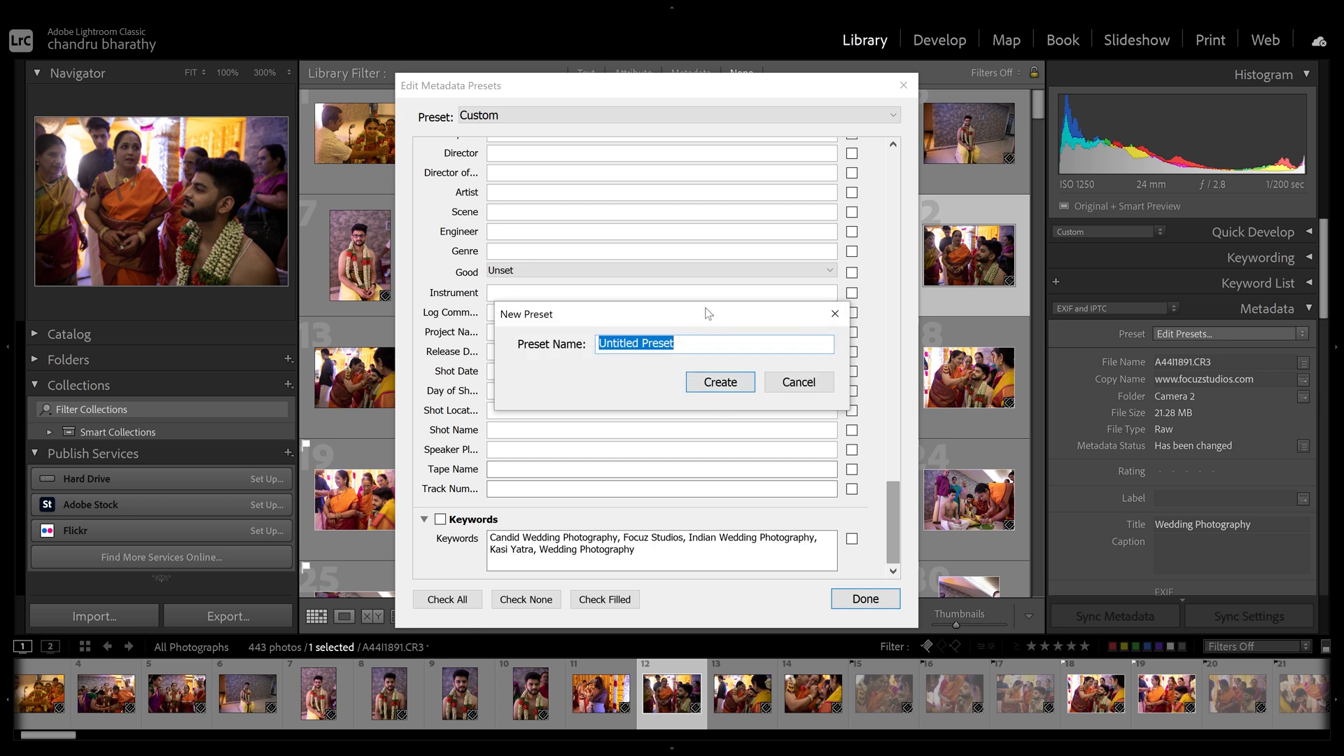
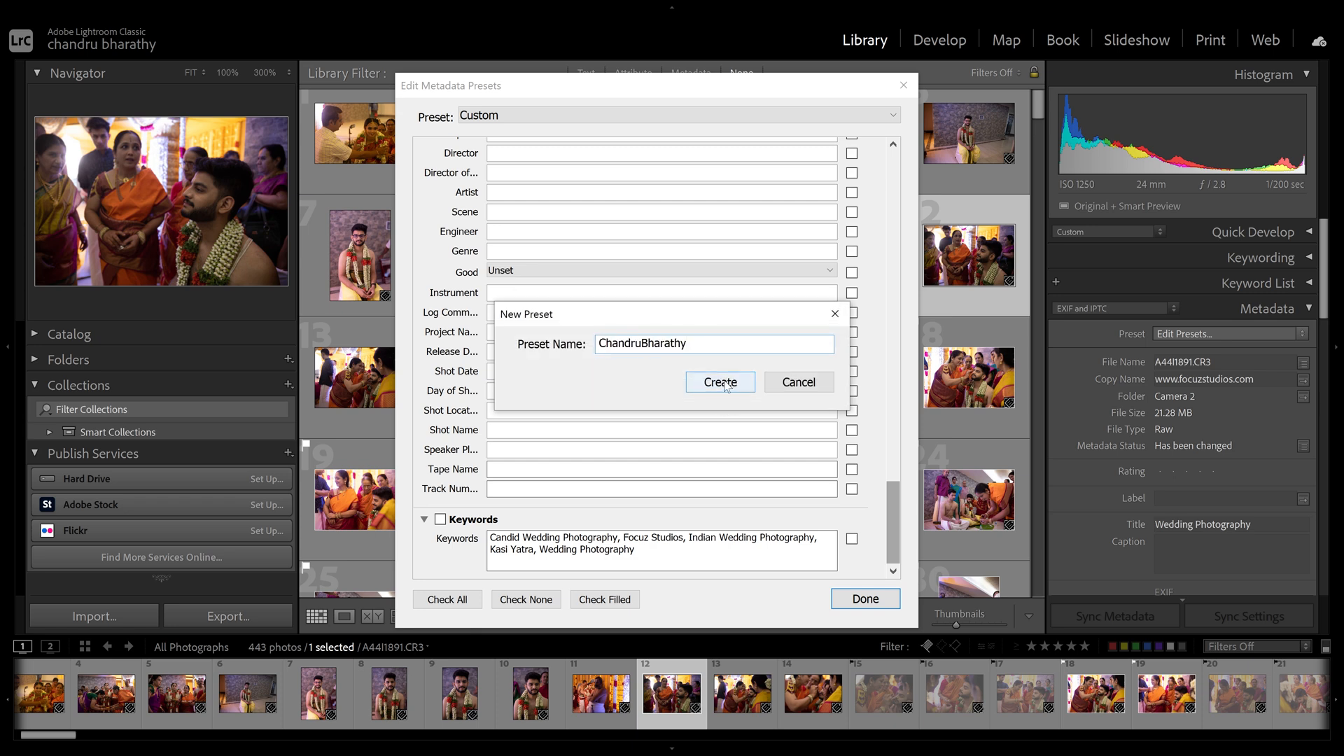
{"action": "left_click", "coordinate": [721, 382]}
{"action": "left_click", "coordinate": [1202, 329]}
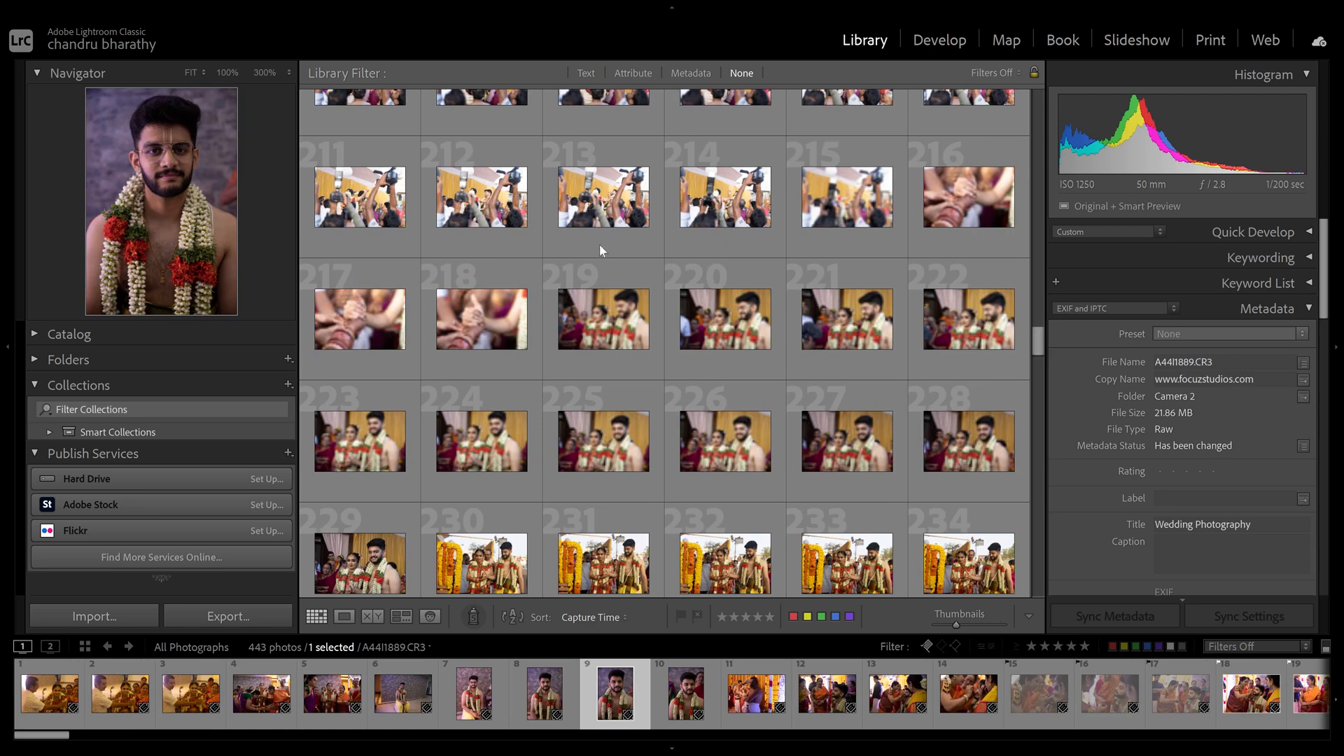
- Select photos 219 through 228 and choose the photographer's metadata preset
{"action": "left_click", "coordinate": [602, 308]}
{"action": "left_click", "coordinate": [949, 434], "text": "shift"}
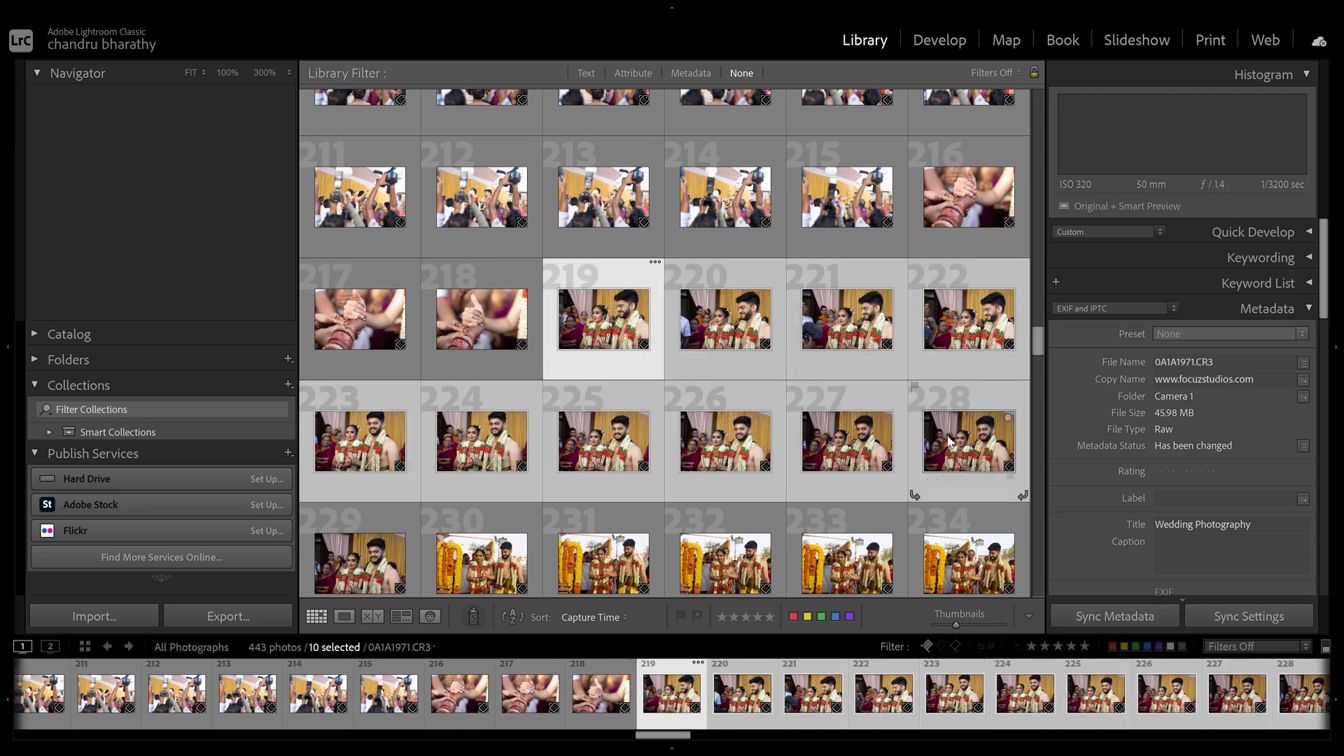
{"action": "left_click", "coordinate": [1192, 333]}
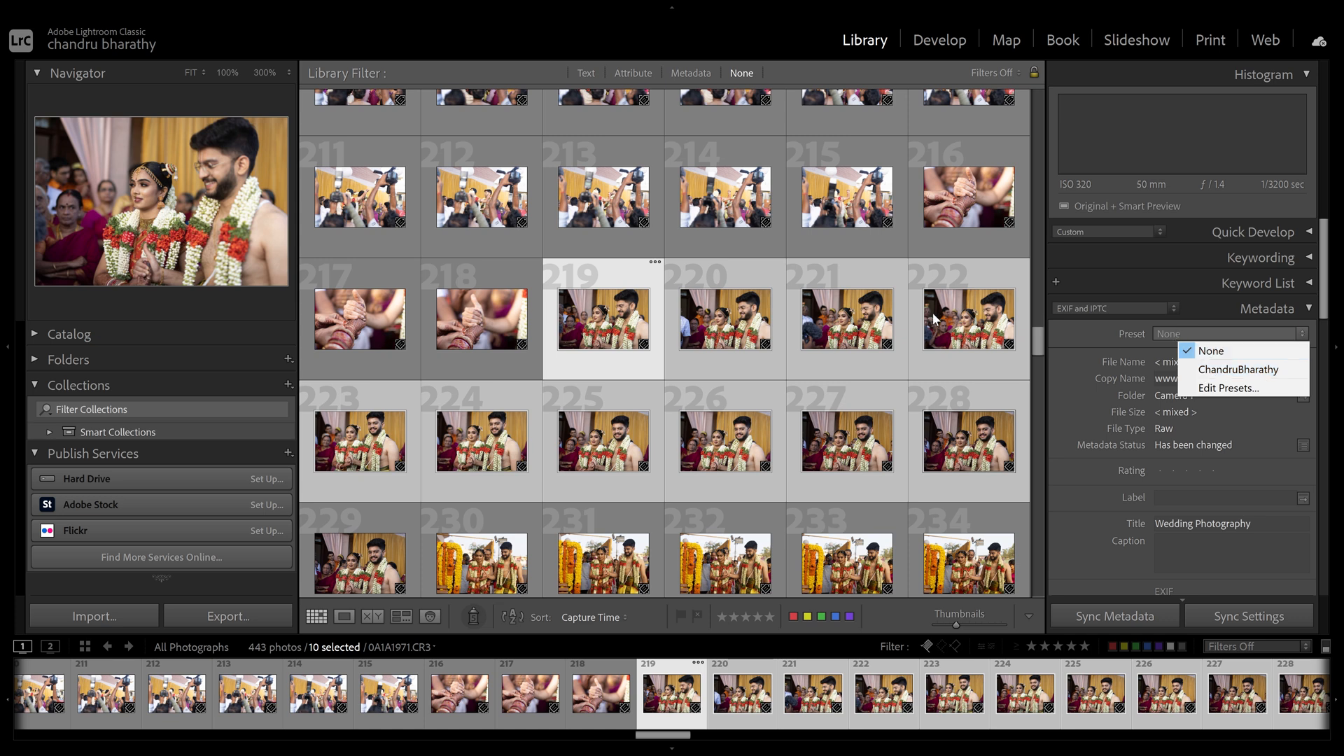
{"action": "left_click", "coordinate": [1237, 369]}
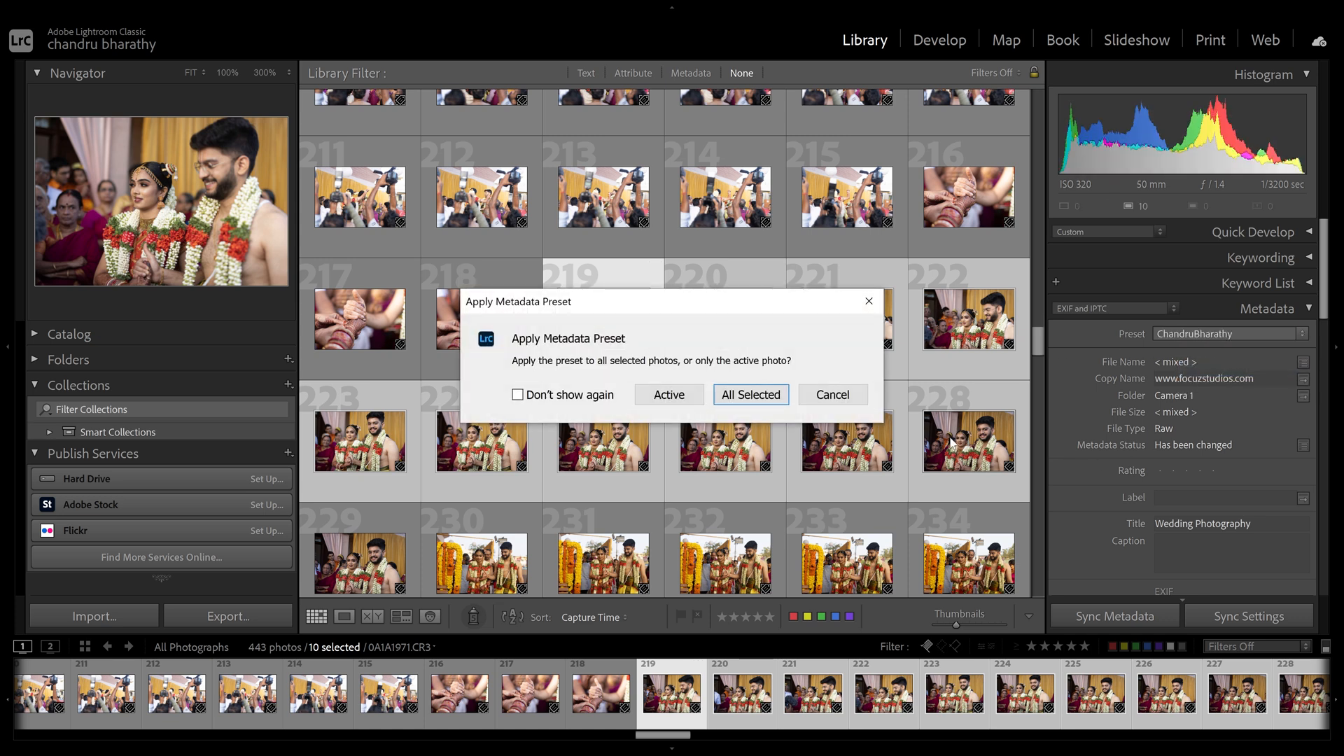
- Apply the preset to all ten selected photos and review their updated metadata
{"action": "left_click_drag", "start_coordinate": [731, 305], "coordinate": [831, 132]}
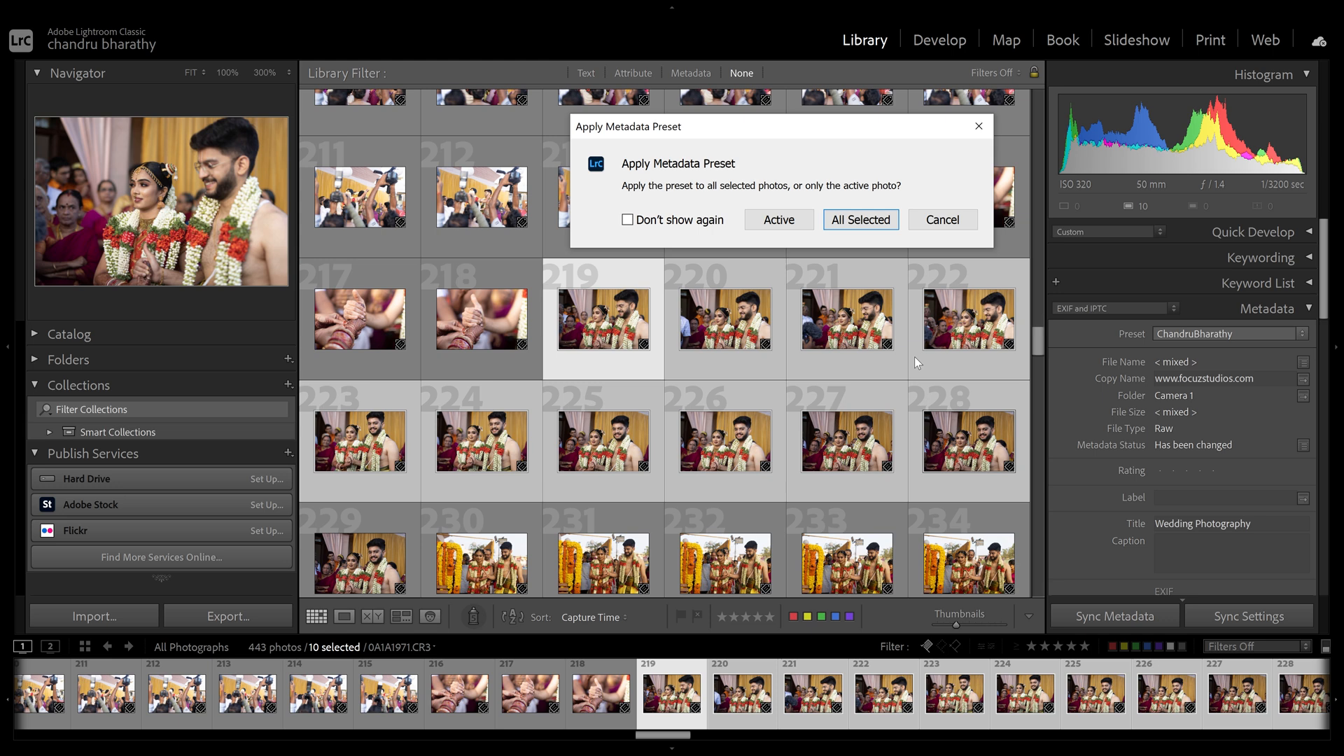
{"action": "left_click", "coordinate": [849, 223]}
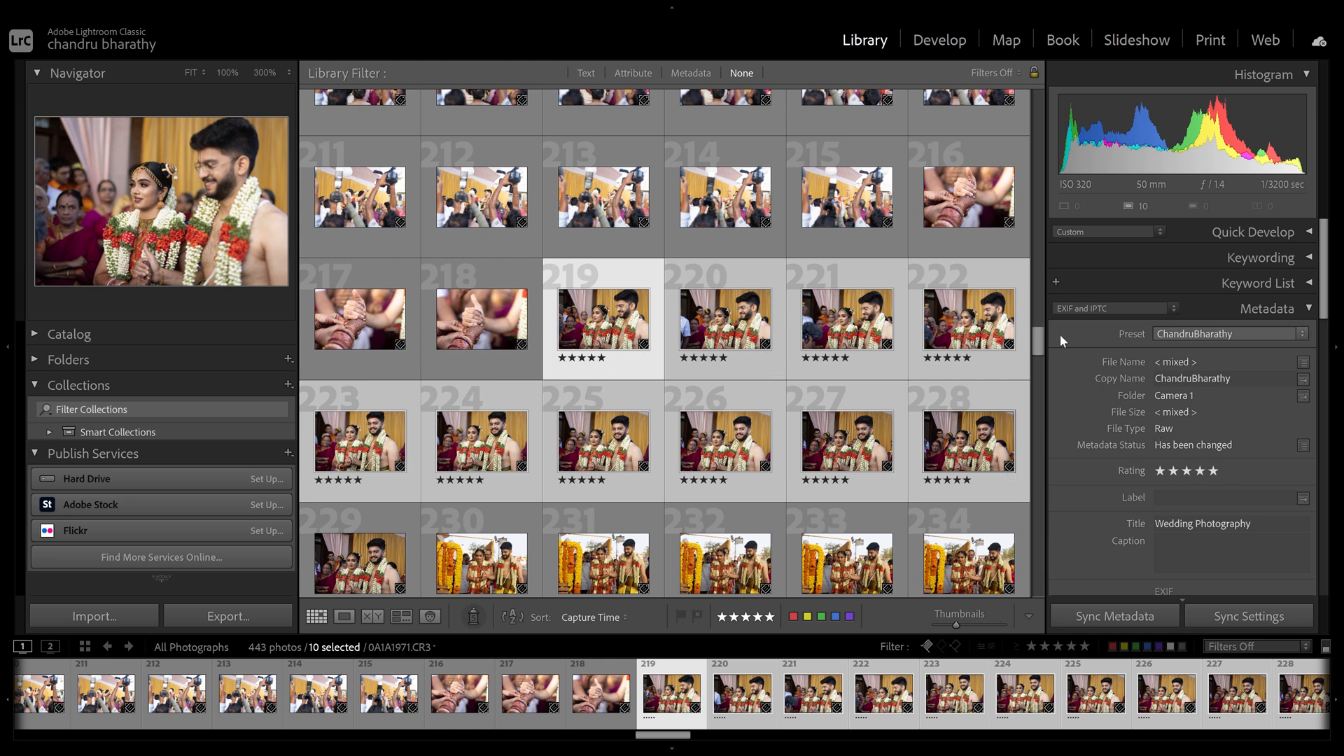
{"action": "scroll", "coordinate": [1235, 267], "scroll_direction": "down", "scroll_amount": 2}
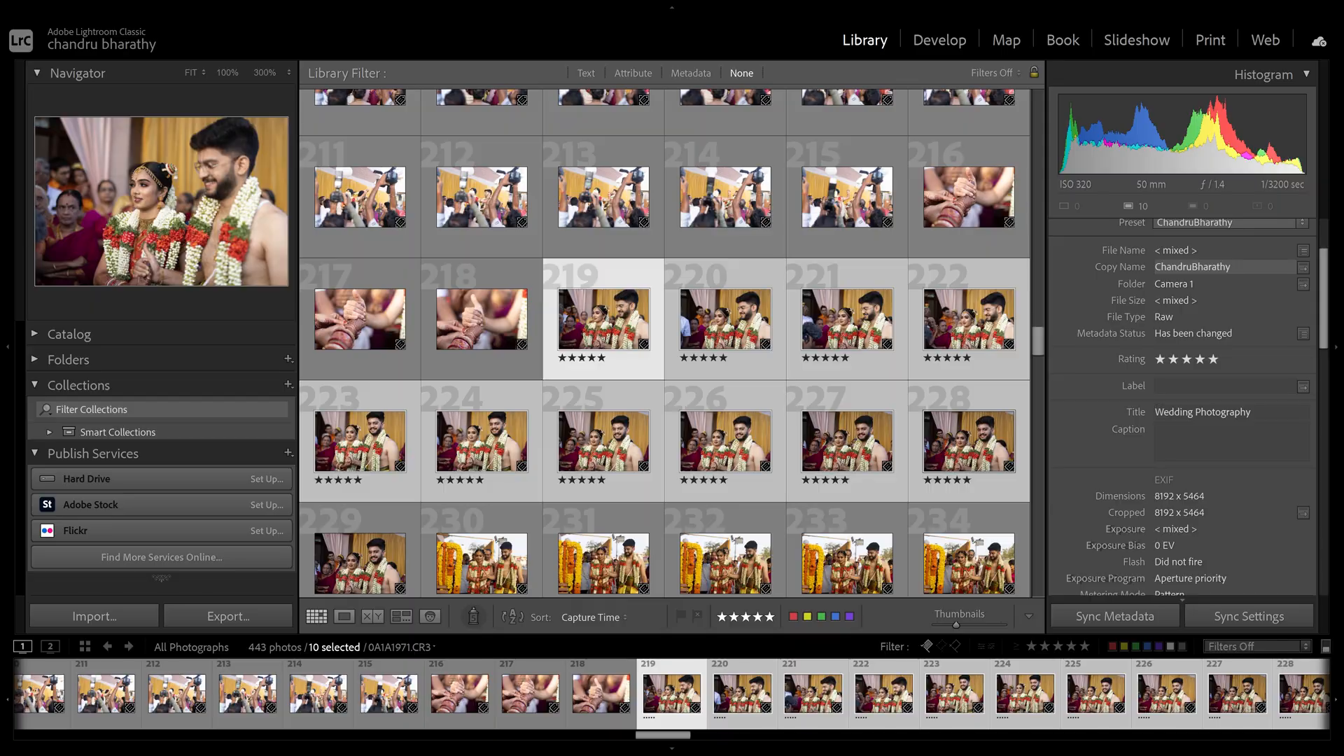
{"action": "left_click_drag", "start_coordinate": [1325, 299], "coordinate": [1326, 421]}
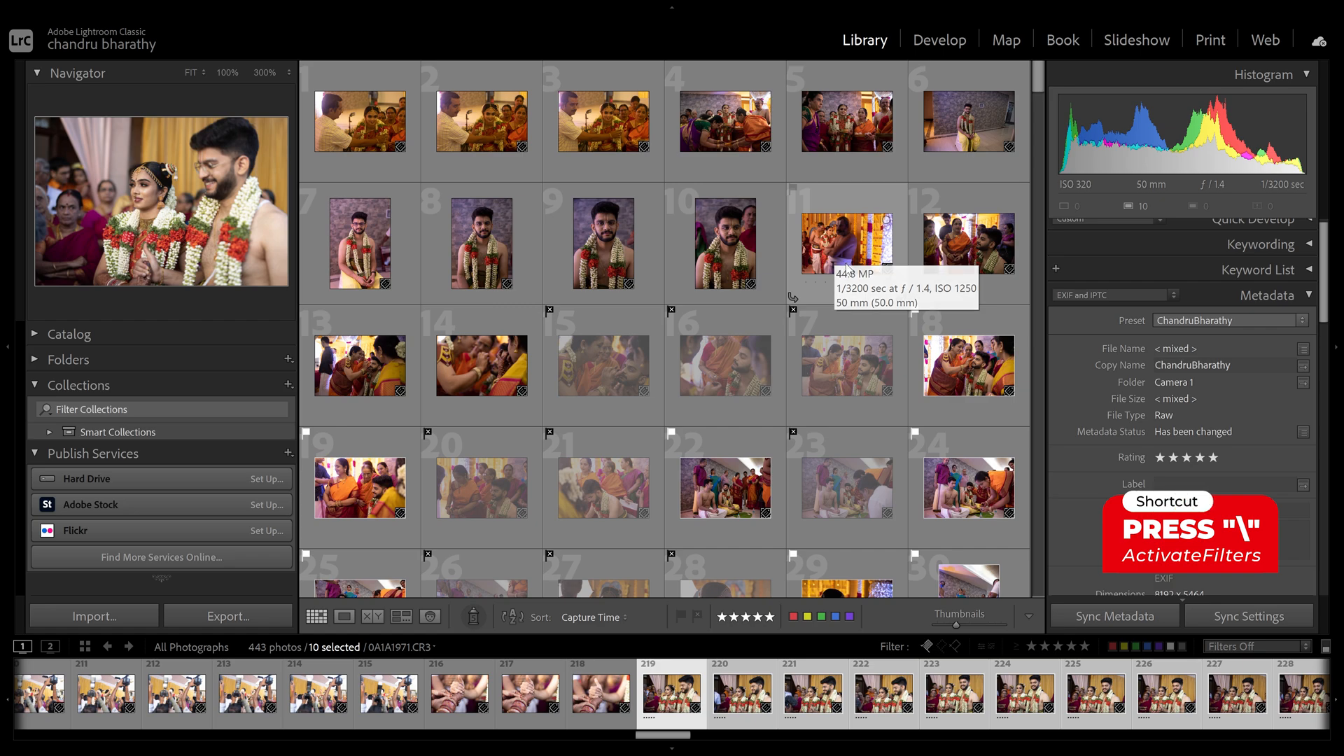
- Toggle the Library Filter bar off and back on above the grid
{"action": "key", "text": "backslash"}
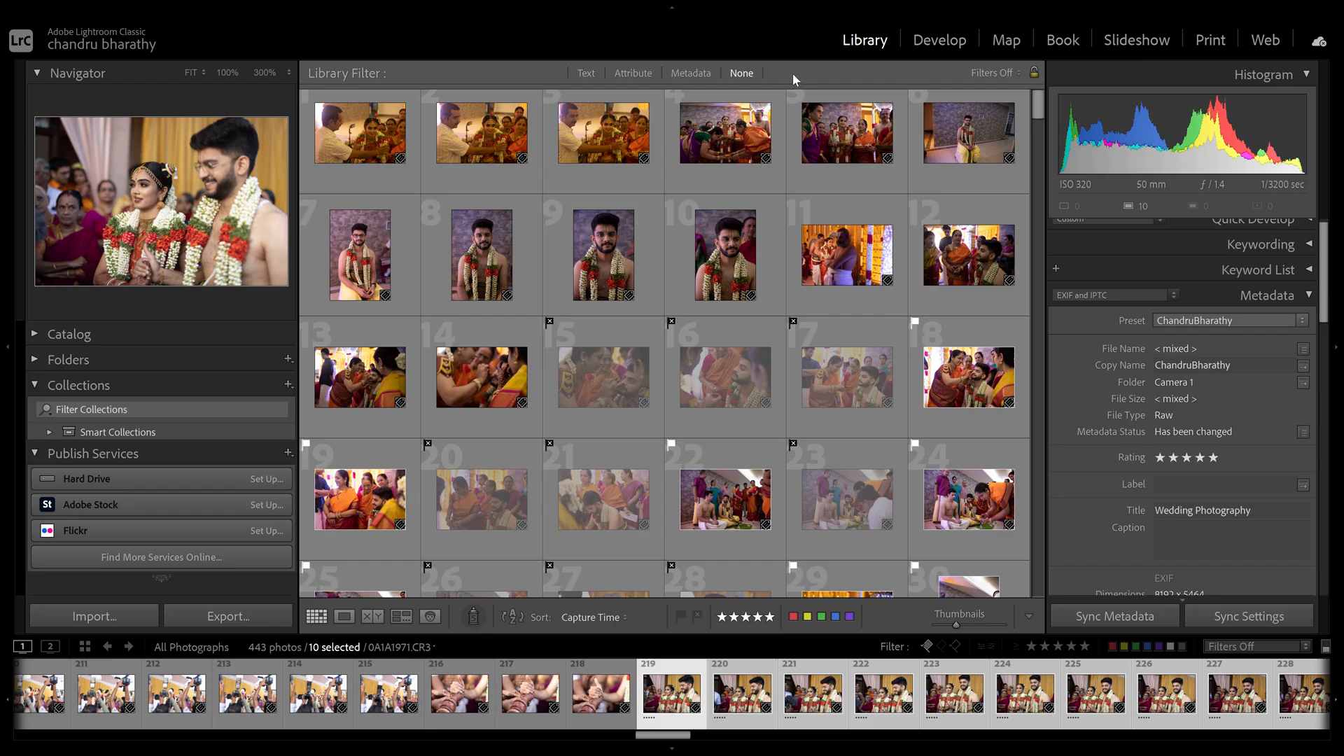
{"action": "key", "text": "backslash"}
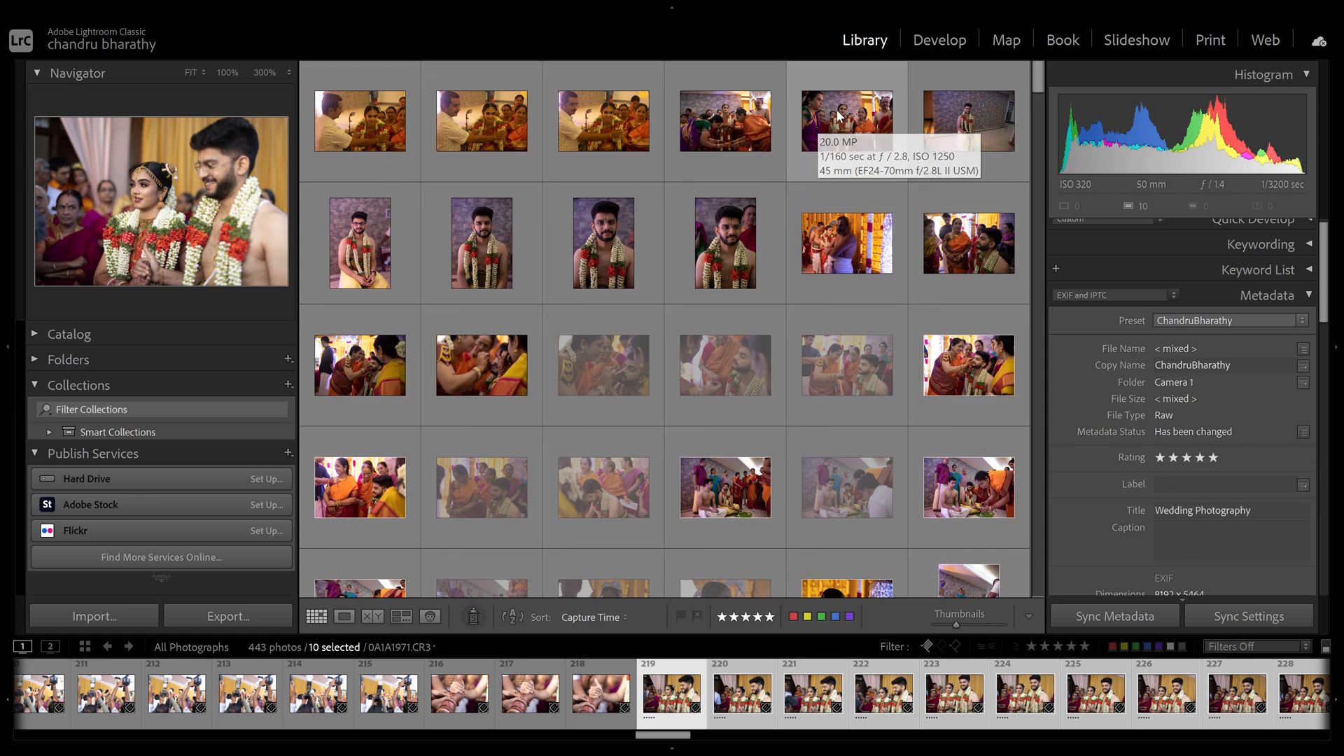
{"action": "key", "text": "backslash"}
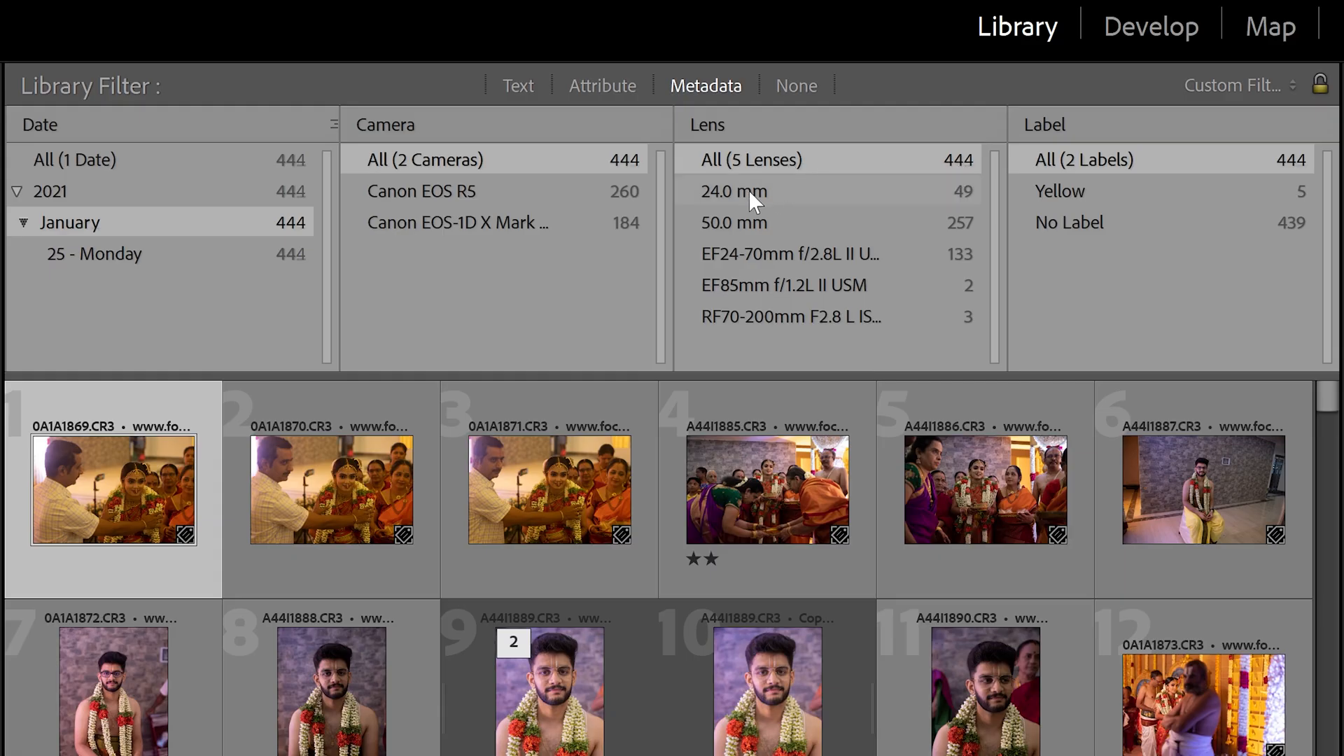
{"action": "left_click", "coordinate": [792, 195]}
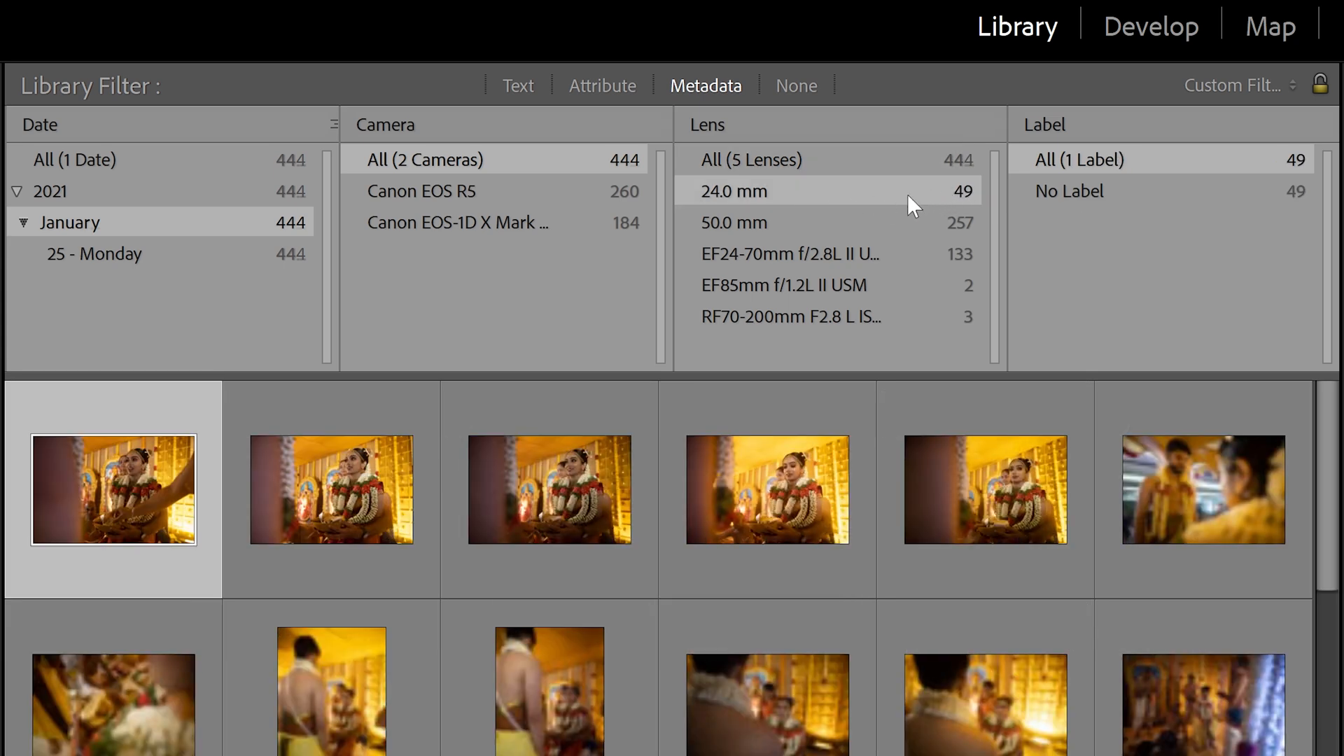
{"action": "left_click", "coordinate": [800, 222]}
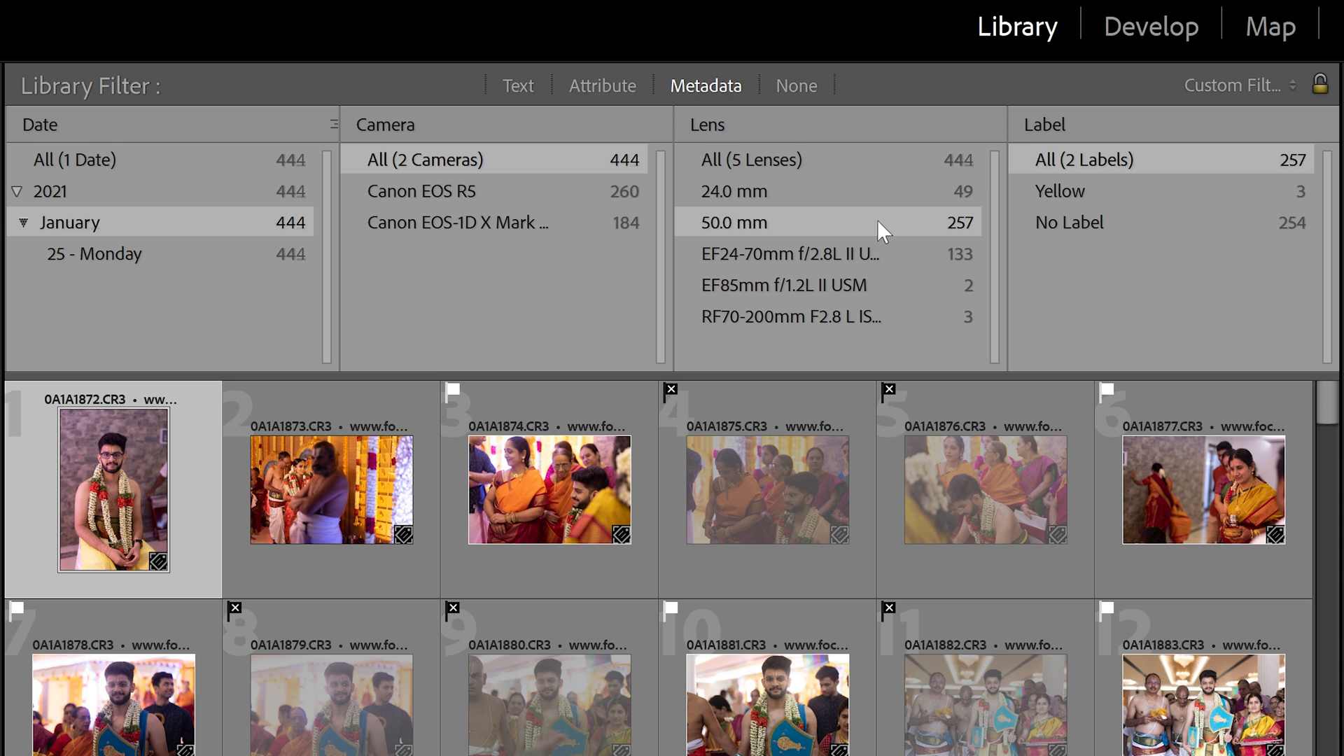
{"action": "left_click", "coordinate": [902, 257]}
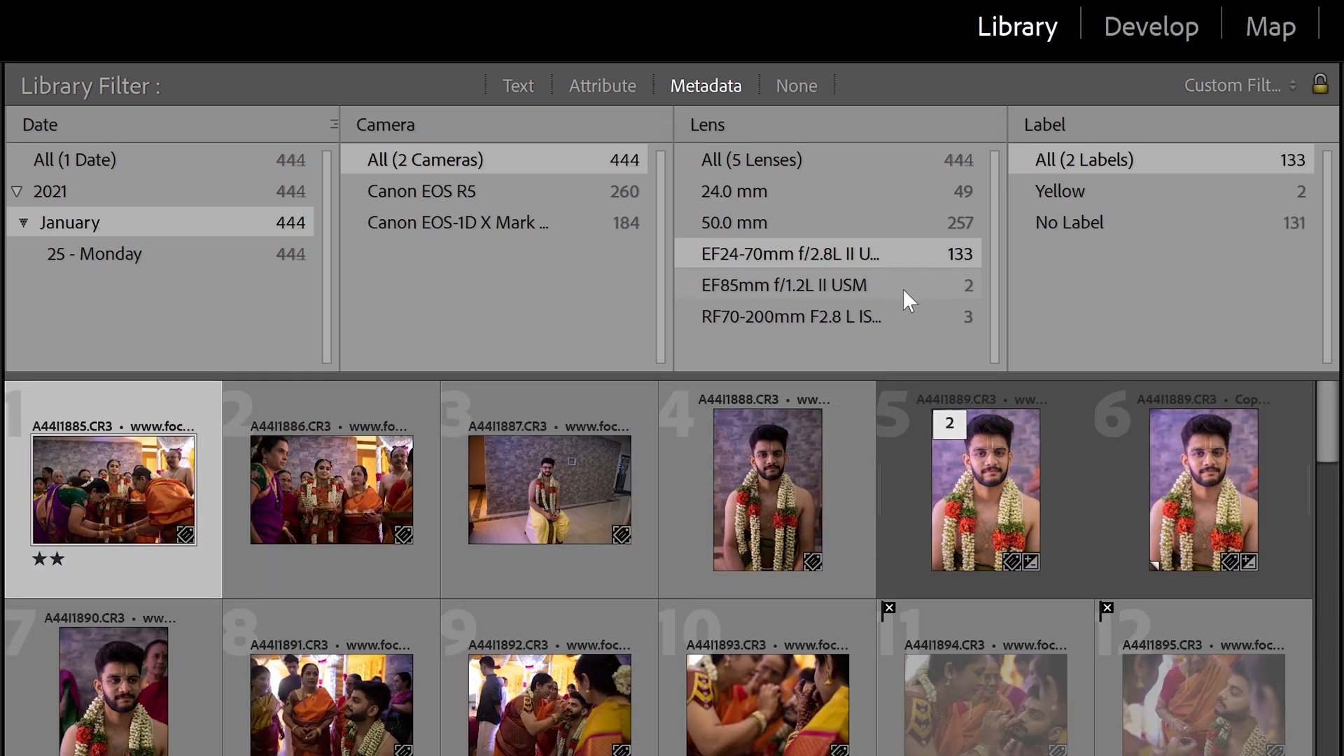
{"action": "left_click", "coordinate": [904, 286]}
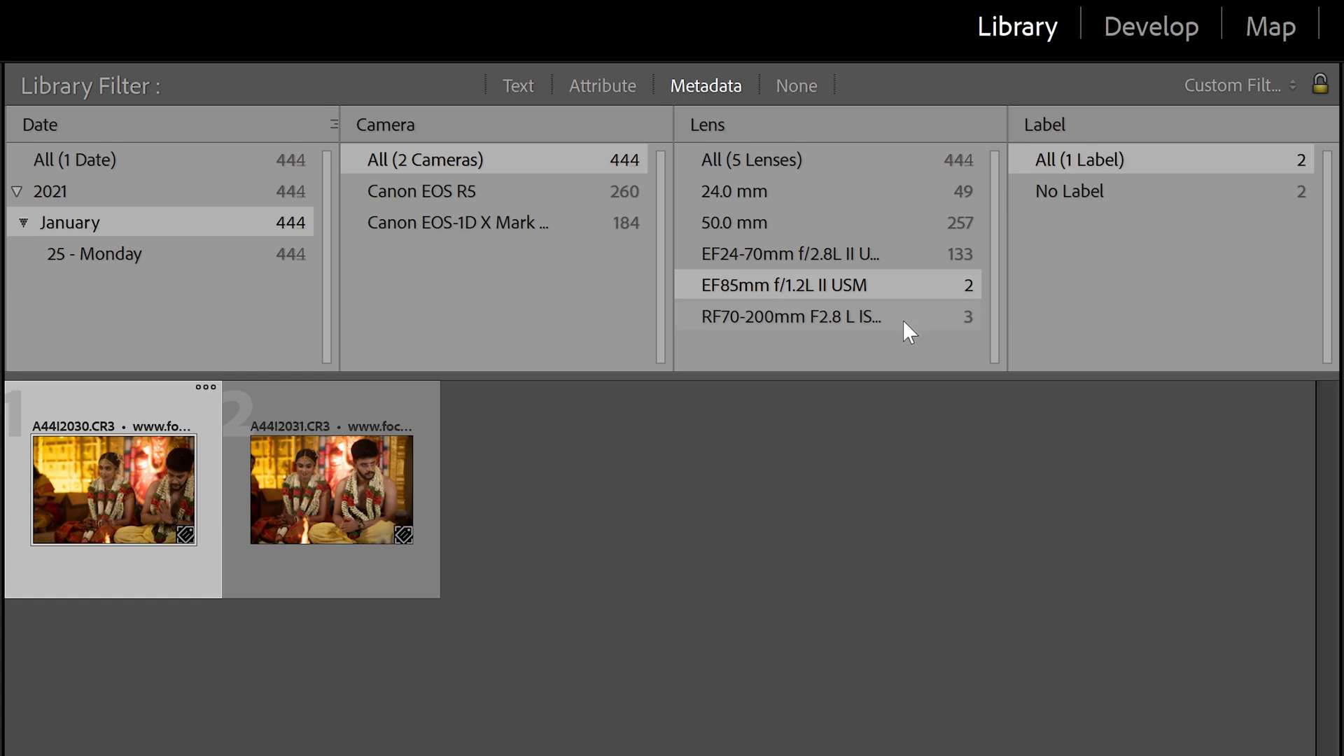
{"action": "left_click", "coordinate": [908, 316]}
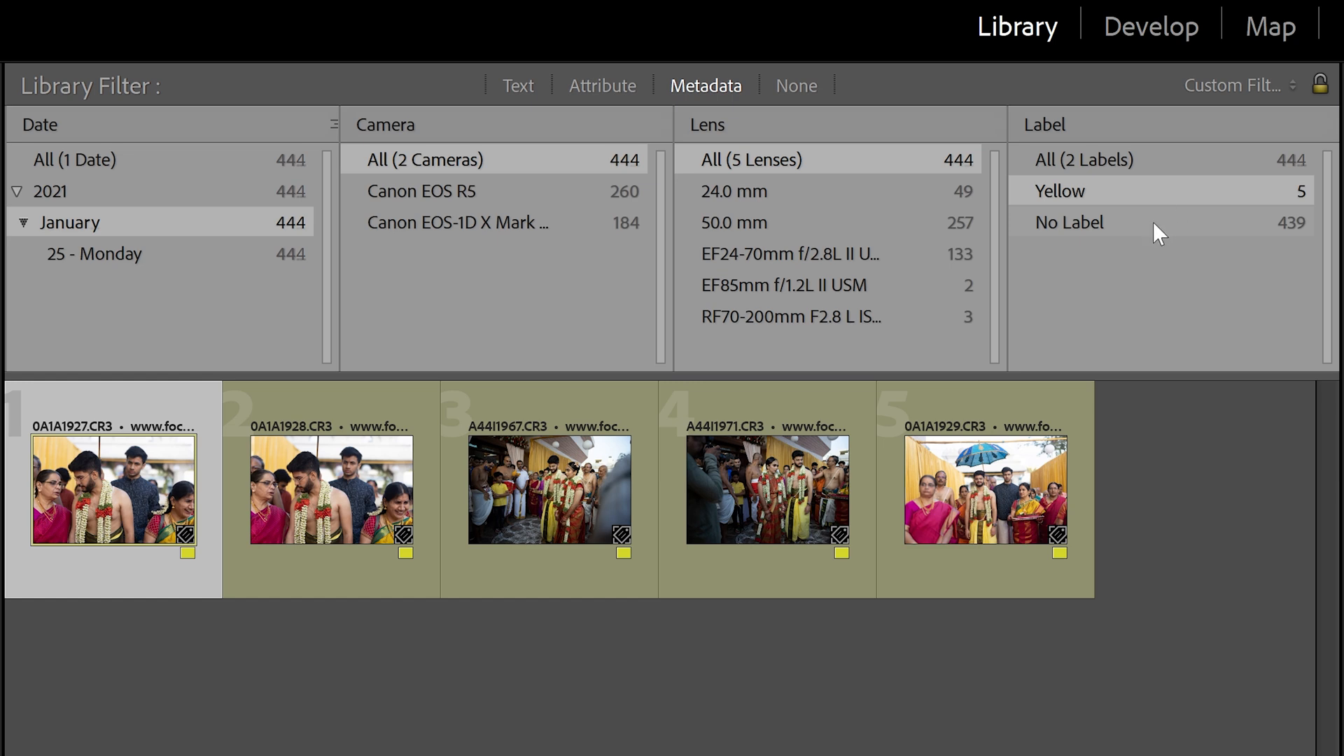
{"action": "left_click", "coordinate": [1152, 221]}
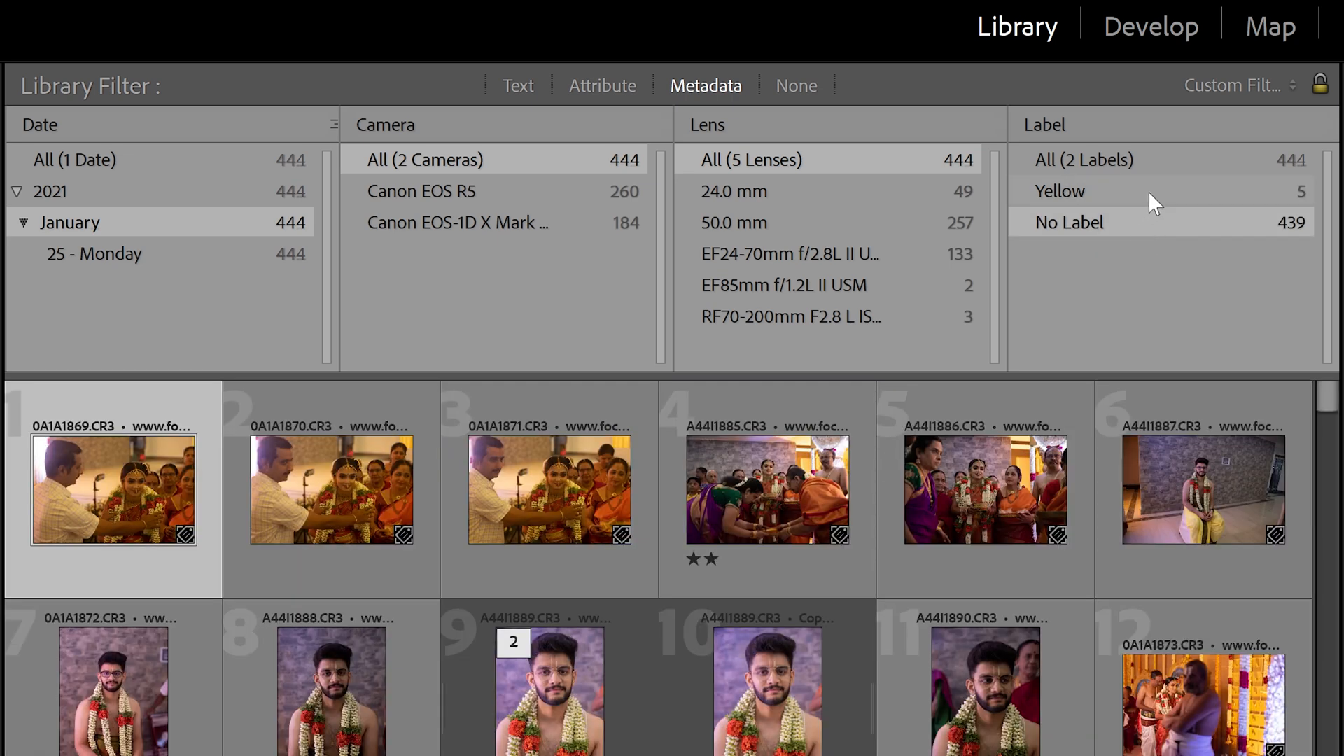
{"action": "left_click", "coordinate": [1142, 192]}
{"action": "left_click", "coordinate": [1160, 159]}
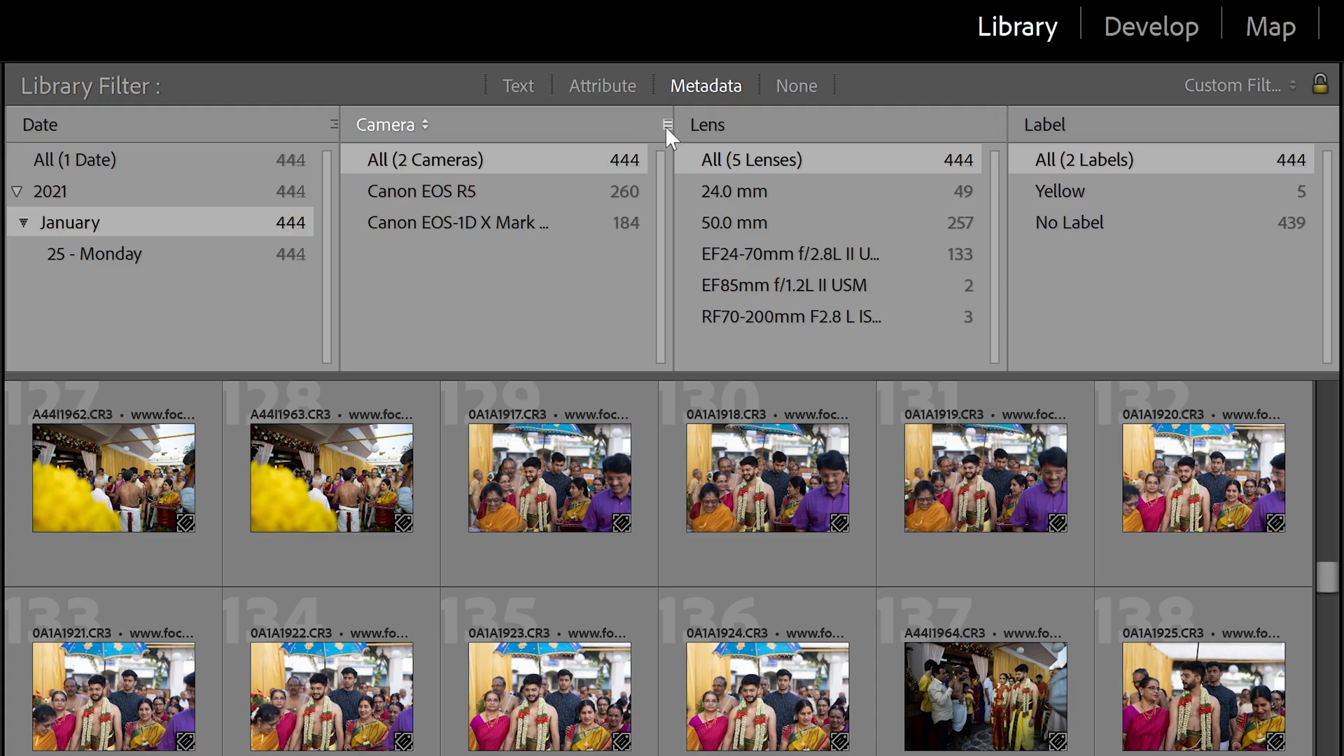
- Add a new metadata filter column set to Aperture
{"action": "left_click", "coordinate": [670, 93]}
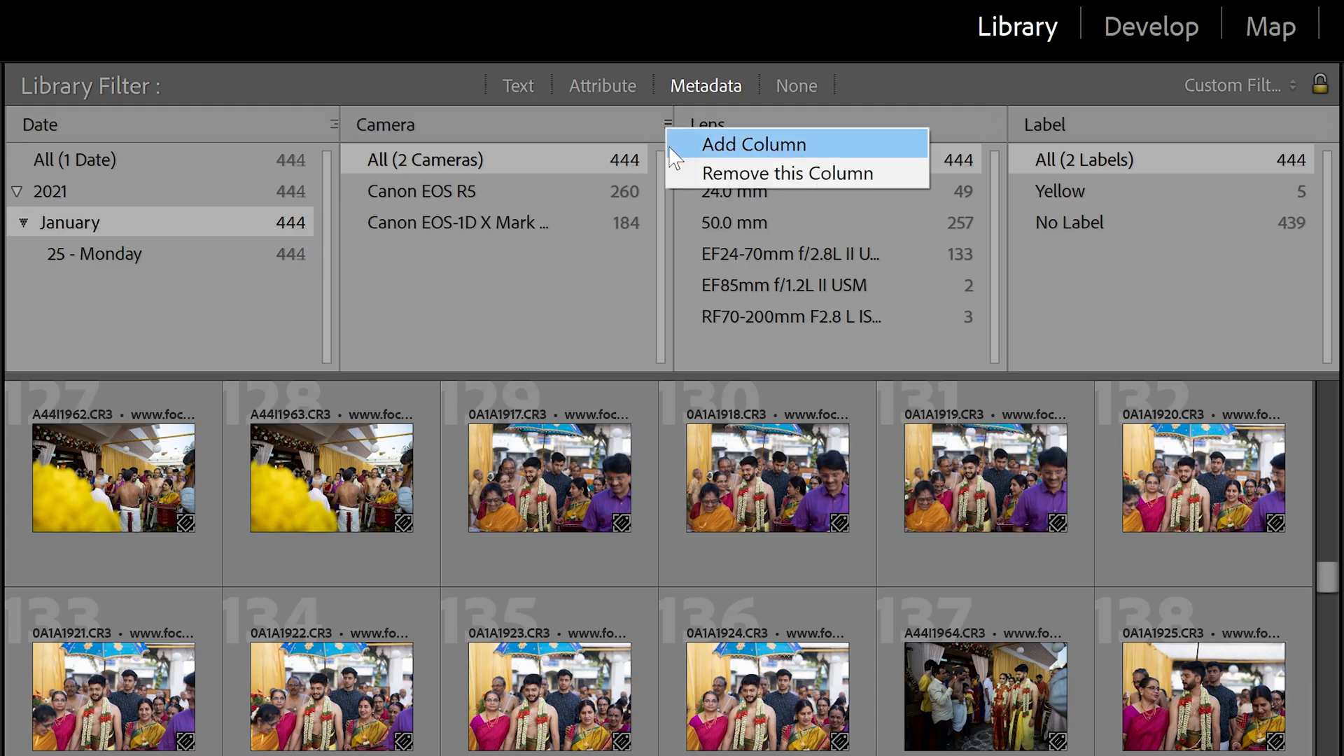
{"action": "left_click", "coordinate": [685, 145]}
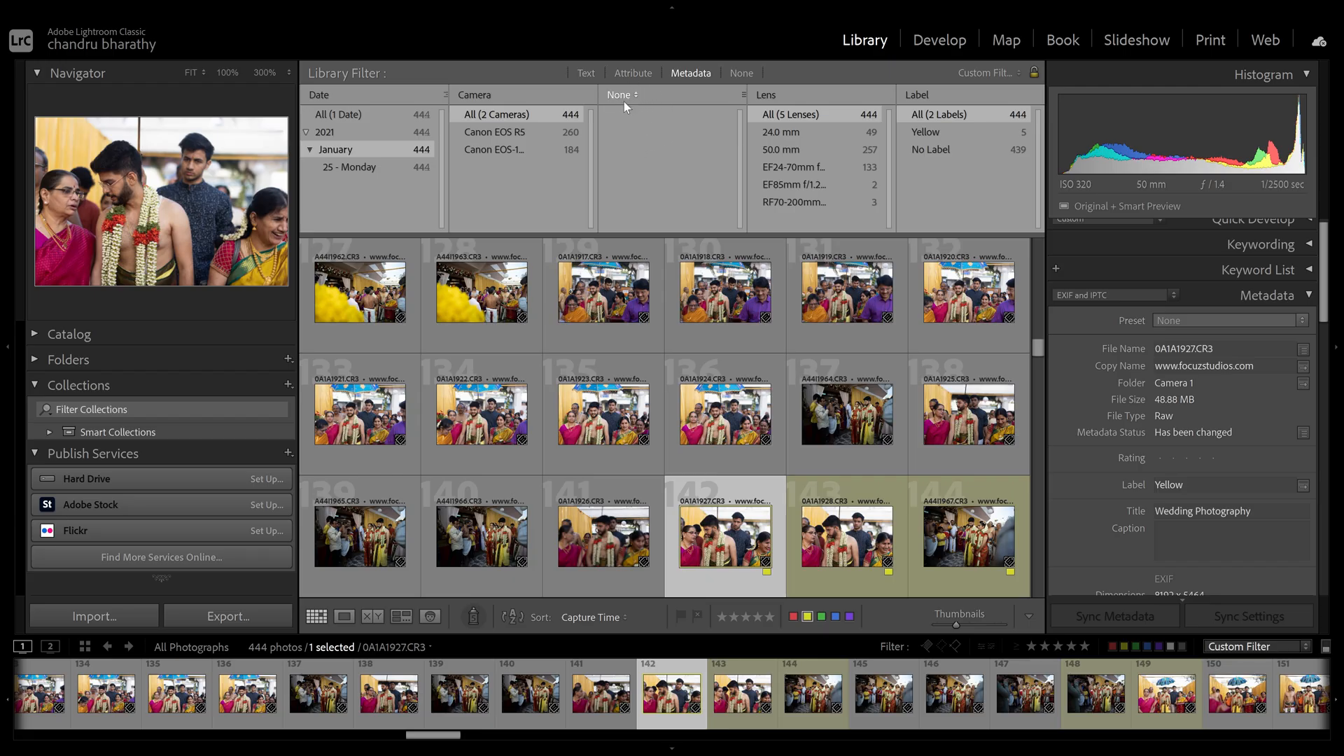
{"action": "left_click", "coordinate": [627, 98]}
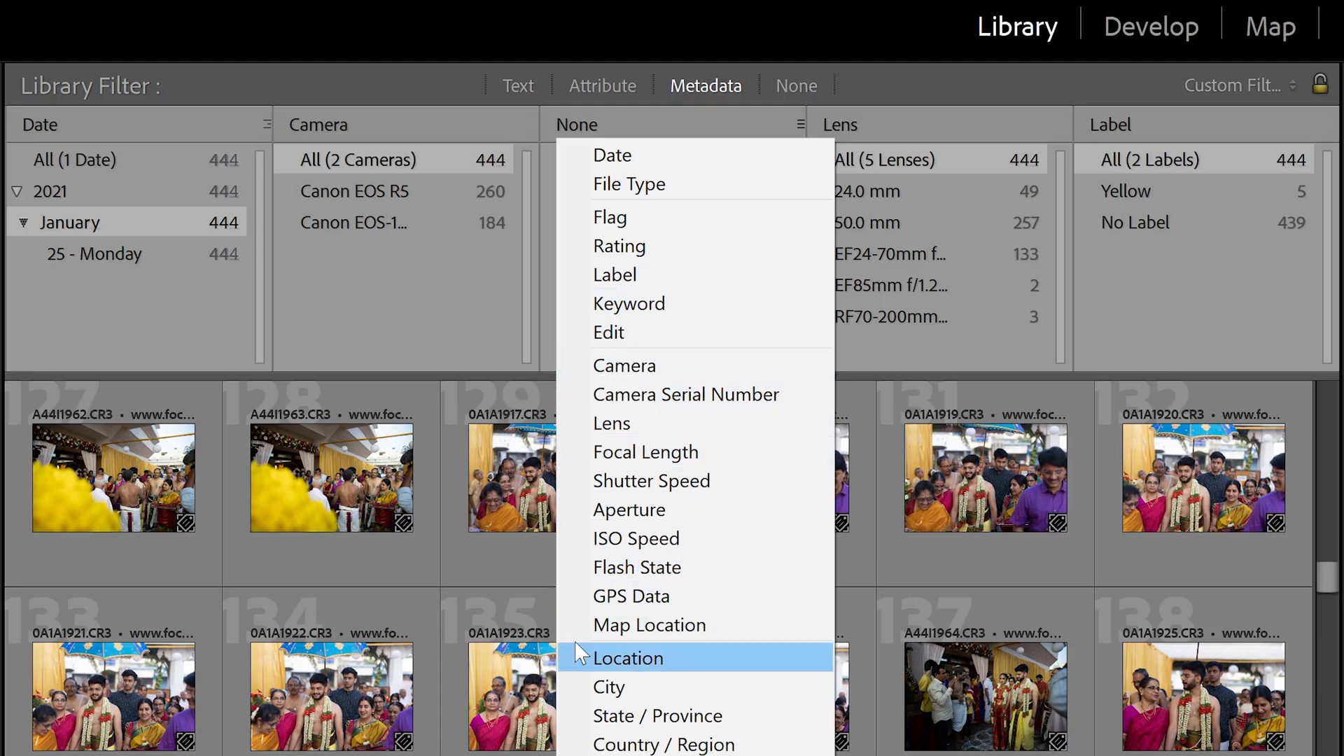
{"action": "left_click", "coordinate": [594, 510]}
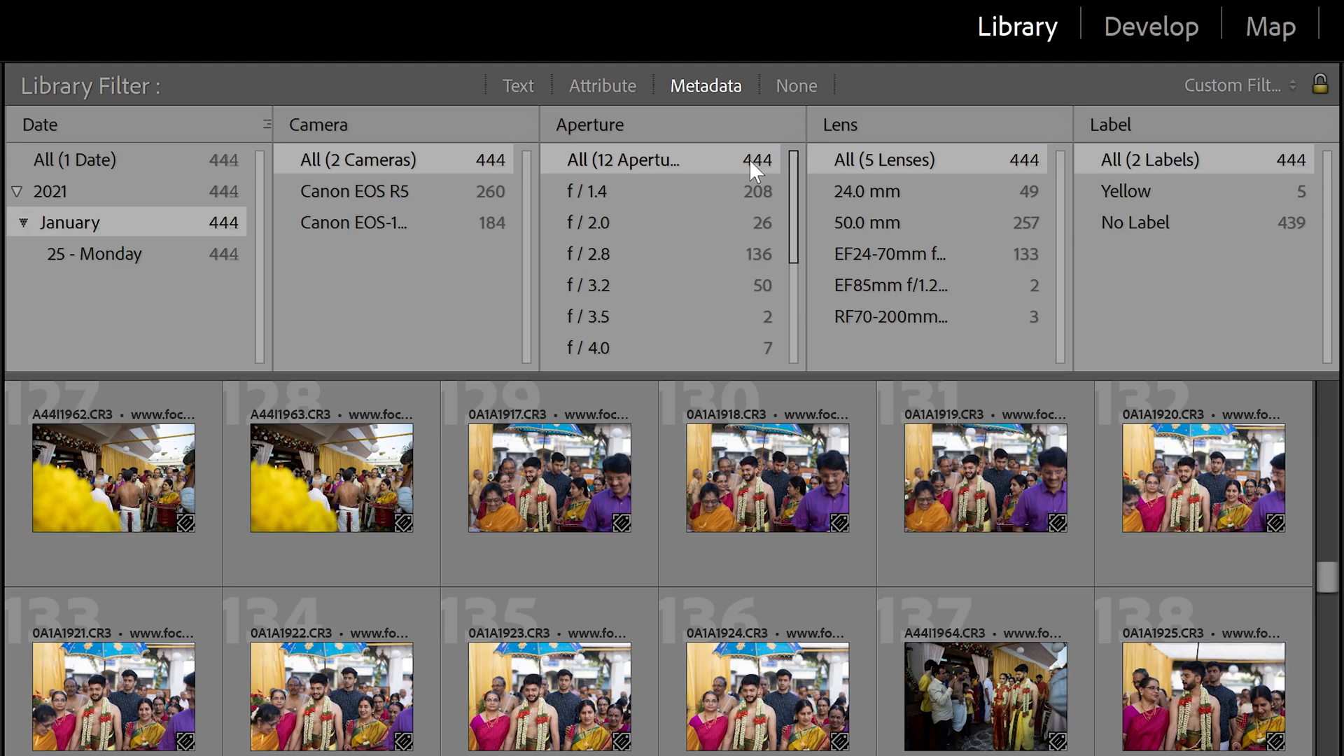
- Filter by f/1.4, f/2.0, f/2.8 and f/16 in turn, then select All apertures
{"action": "left_click_drag", "start_coordinate": [795, 186], "coordinate": [800, 125]}
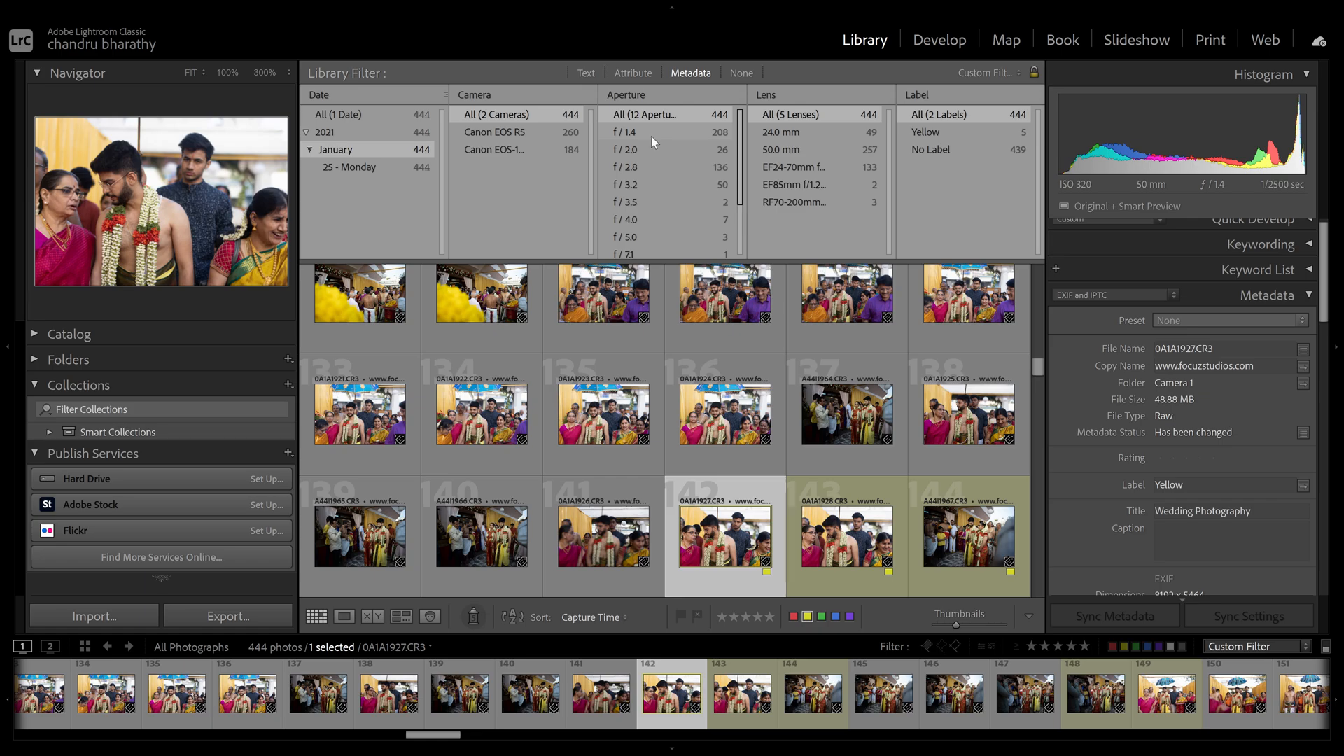
{"action": "left_click", "coordinate": [653, 132]}
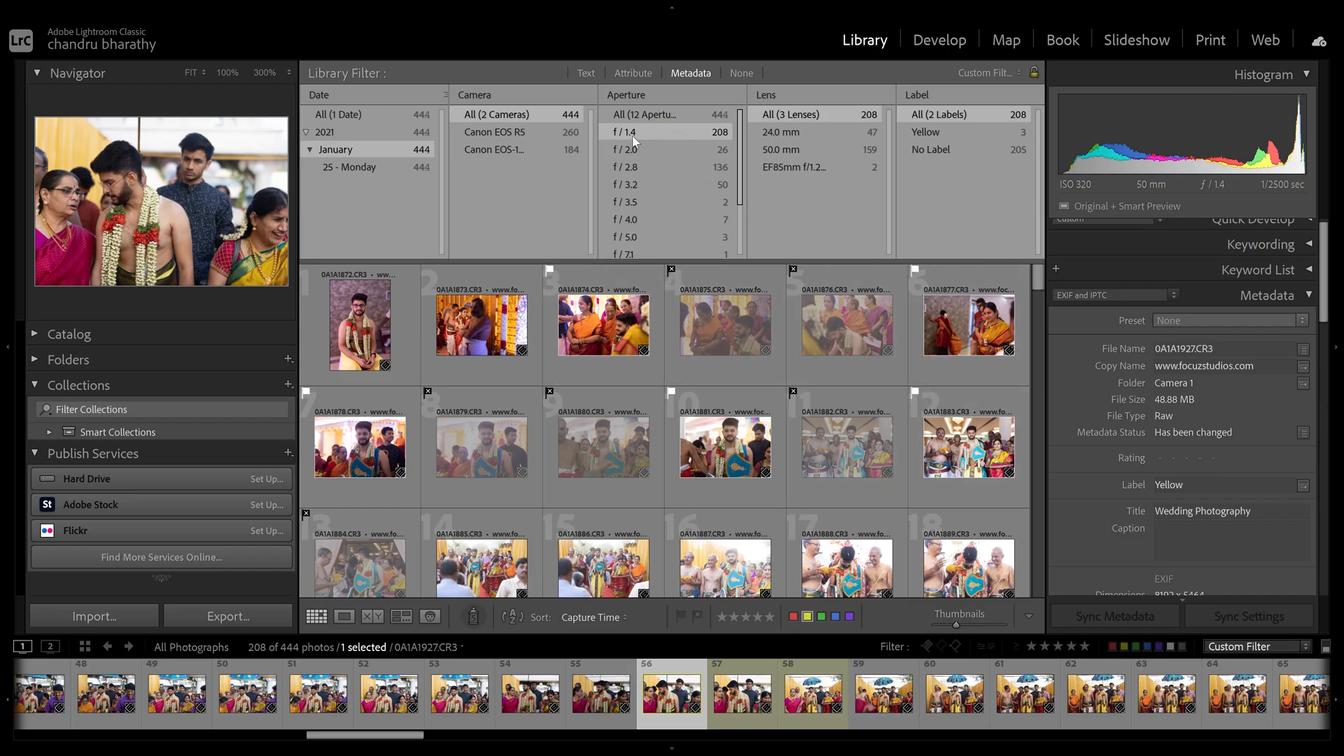
{"action": "left_click", "coordinate": [652, 149]}
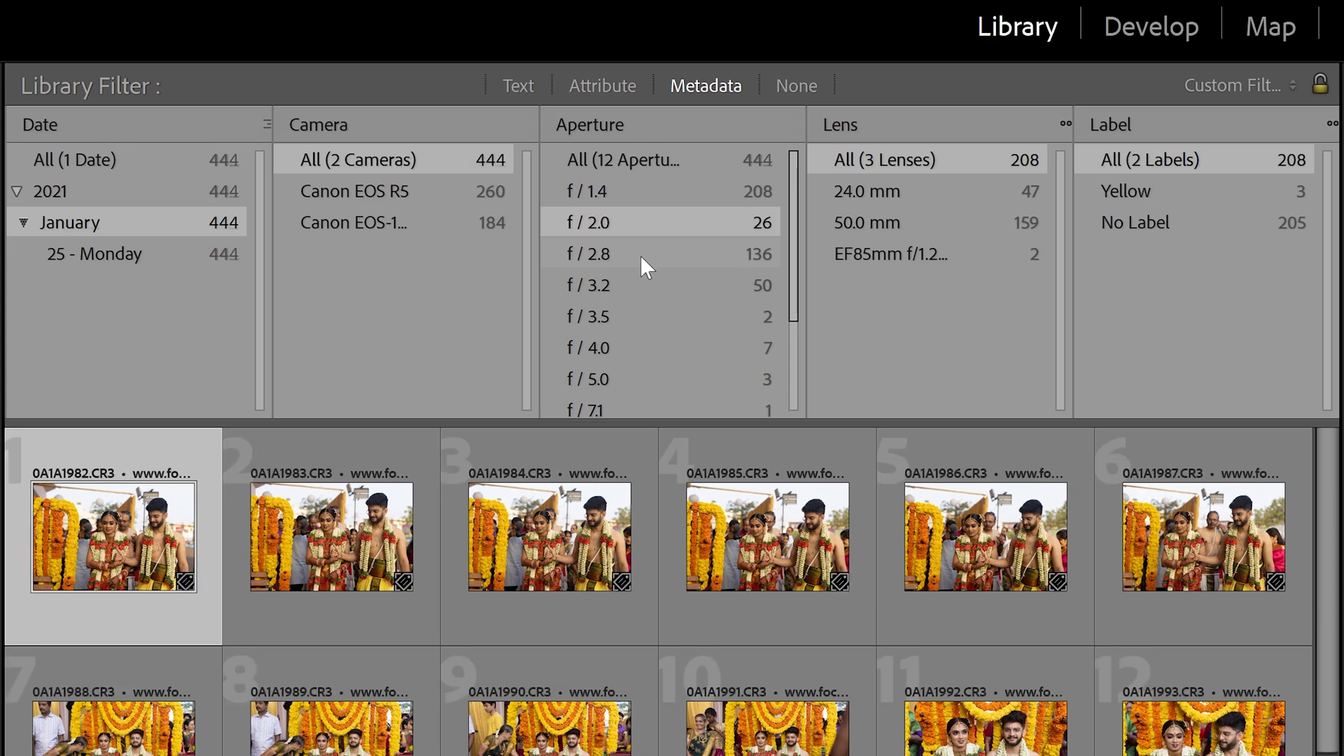
{"action": "left_click", "coordinate": [642, 254]}
{"action": "left_click_drag", "start_coordinate": [800, 229], "coordinate": [795, 360]}
{"action": "left_click", "coordinate": [654, 405]}
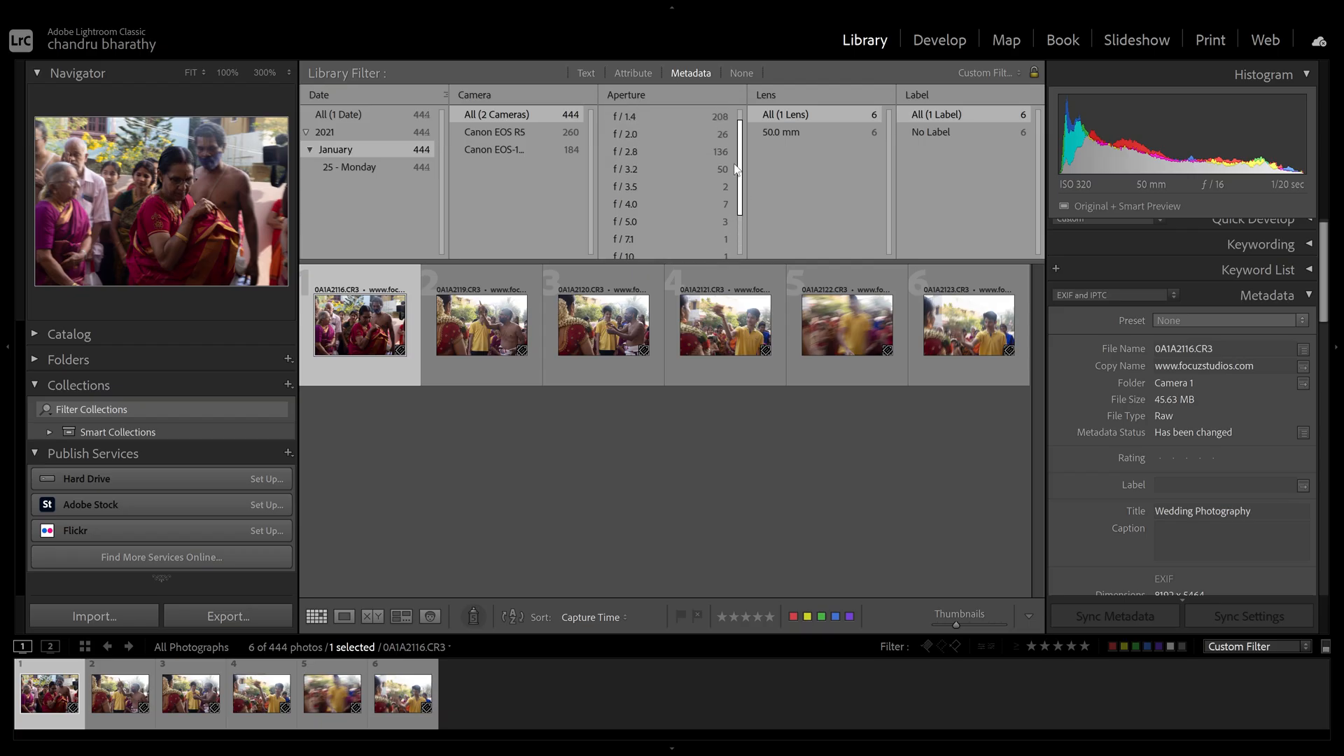
{"action": "left_click_drag", "start_coordinate": [733, 164], "coordinate": [742, 216]}
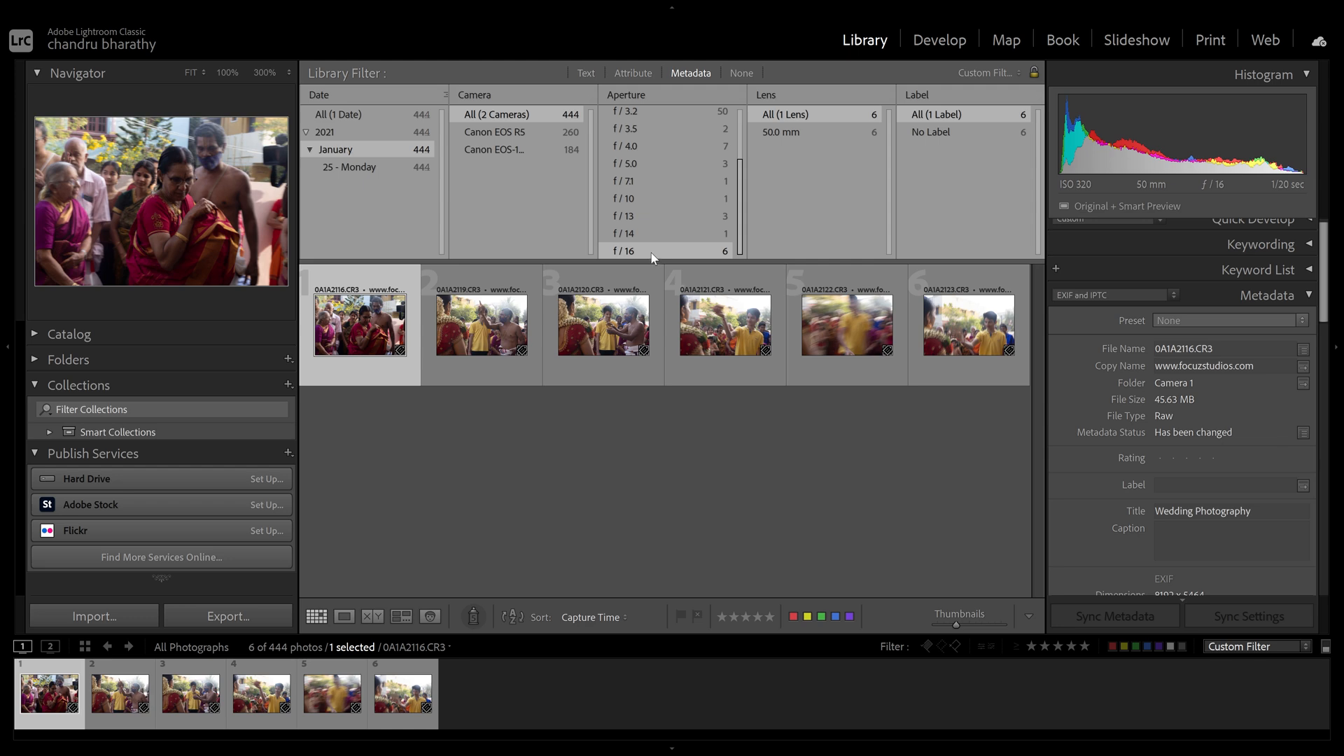
{"action": "left_click_drag", "start_coordinate": [743, 222], "coordinate": [744, 126]}
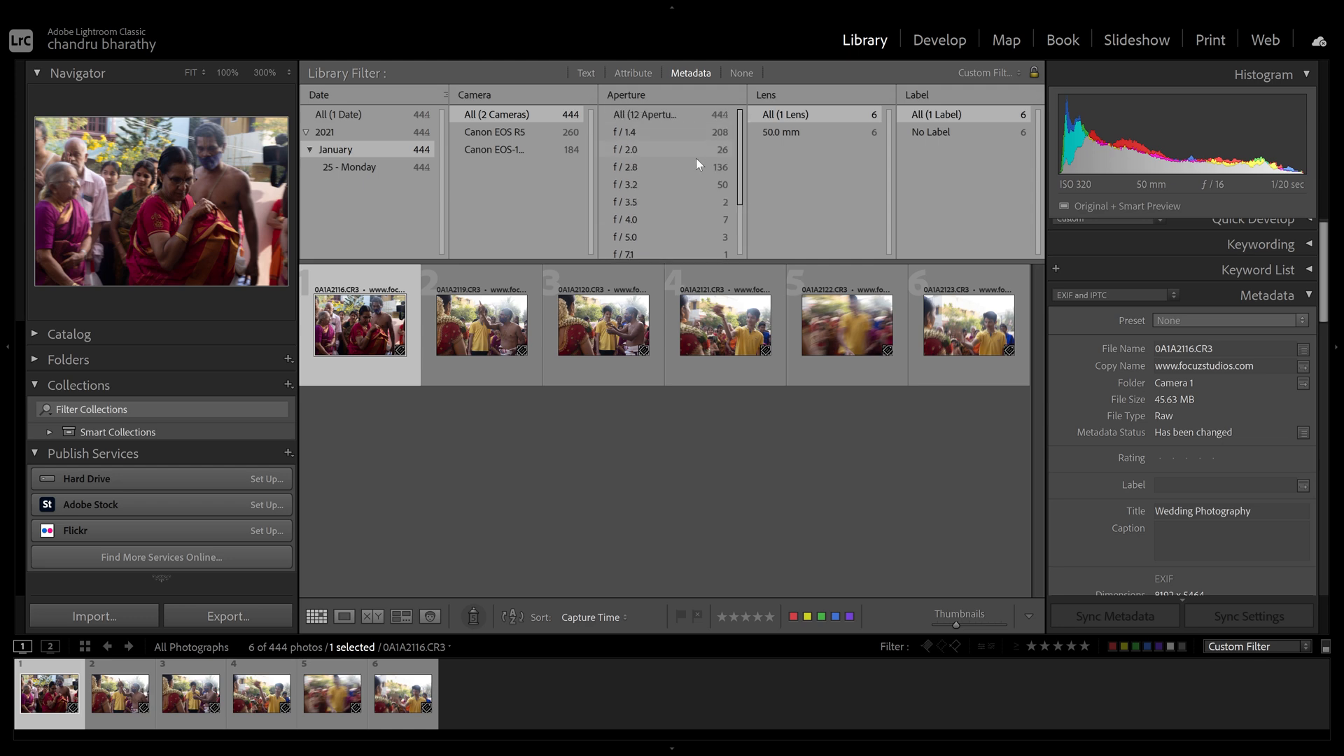
{"action": "left_click", "coordinate": [721, 115]}
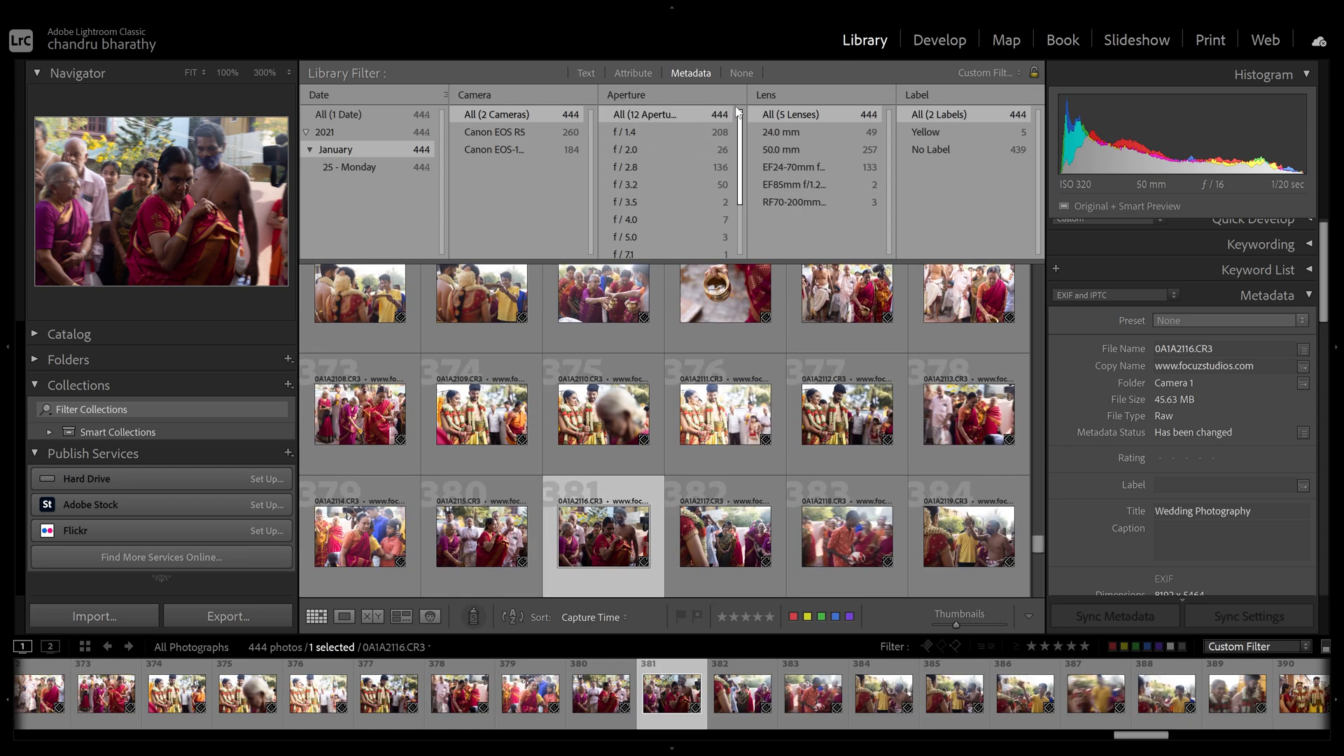
- Add another metadata filter column set to Aspect Ratio
{"action": "left_click", "coordinate": [743, 95]}
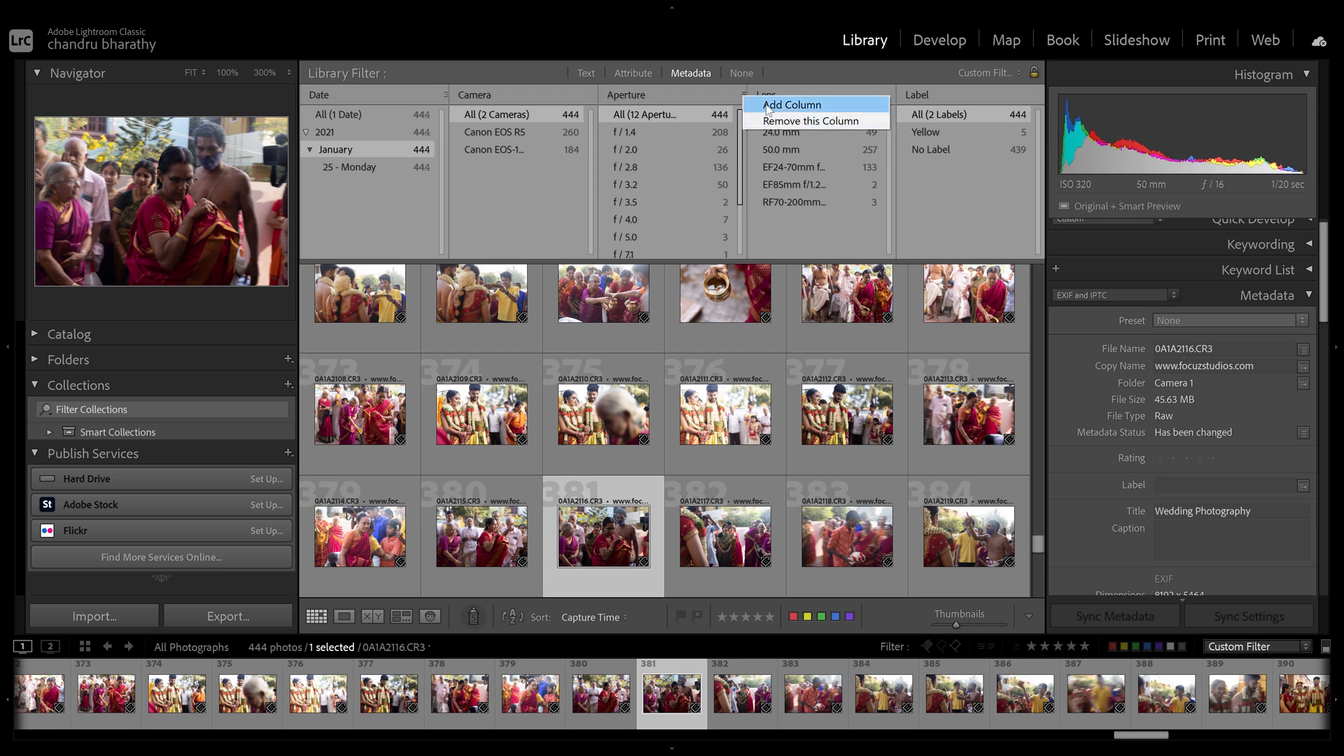
{"action": "left_click", "coordinate": [768, 106]}
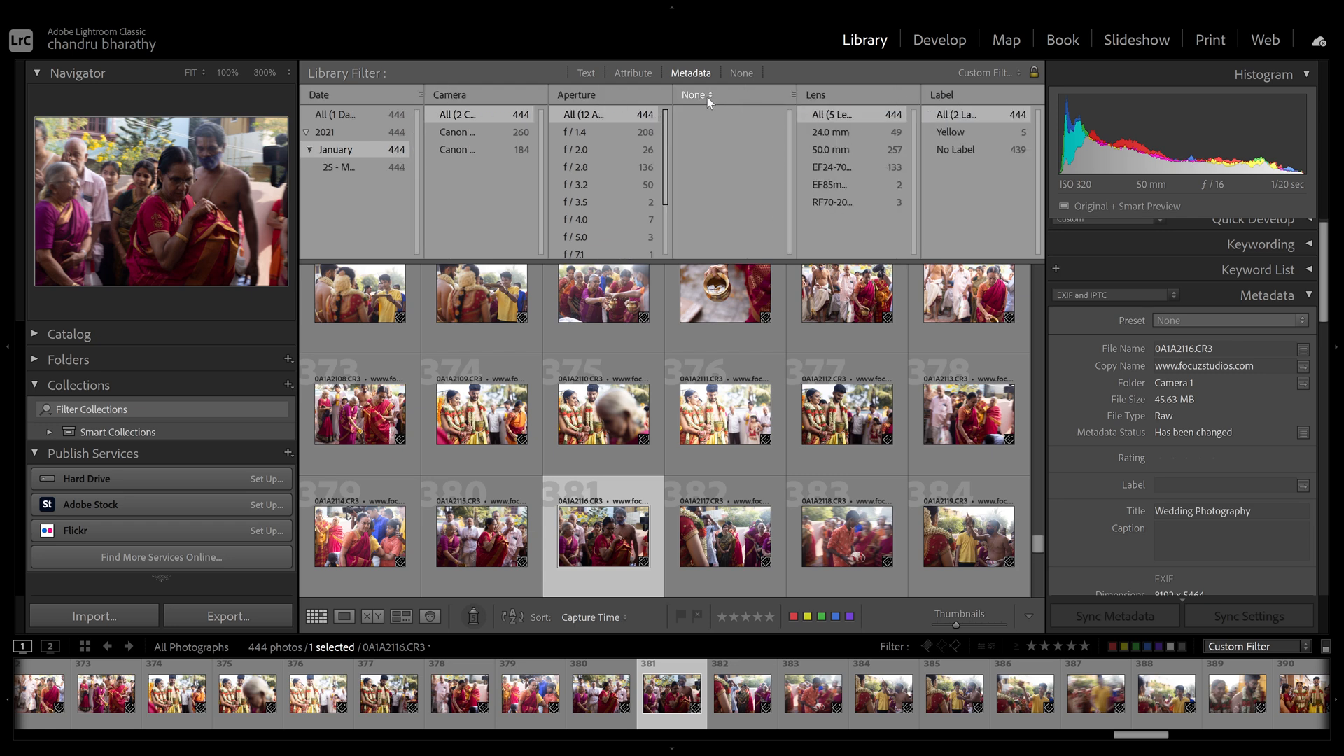
{"action": "left_click", "coordinate": [707, 96]}
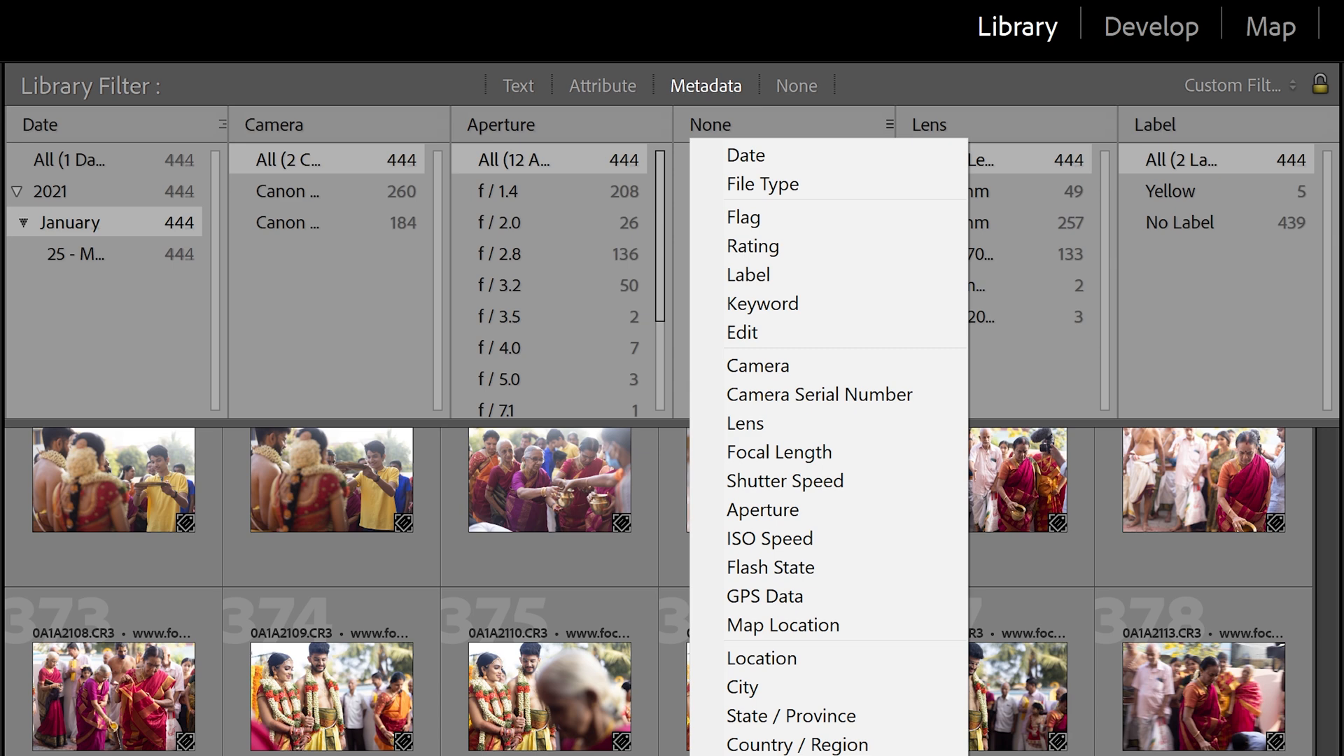
{"action": "left_click", "coordinate": [771, 190]}
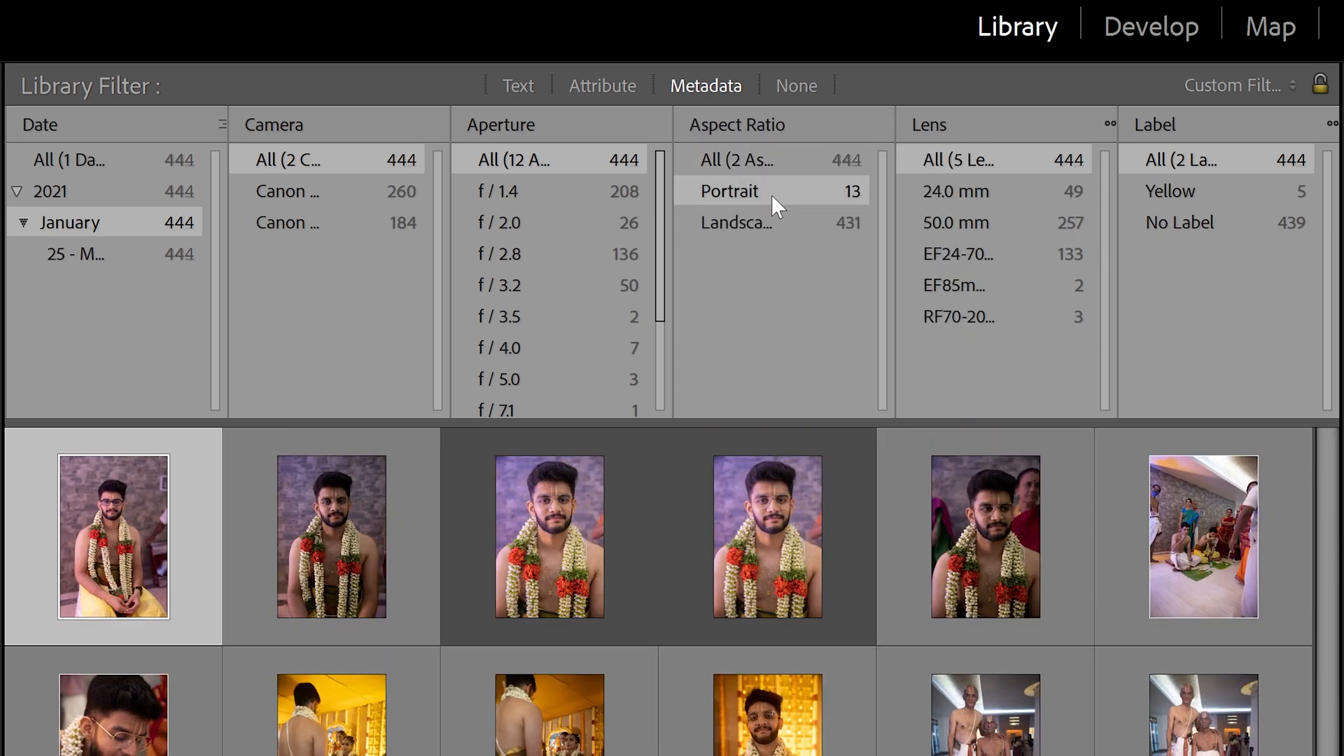
- Toggle the Aspect Ratio filter between portrait-only and landscape-only photos
{"action": "left_click", "coordinate": [764, 156]}
{"action": "left_click", "coordinate": [778, 191]}
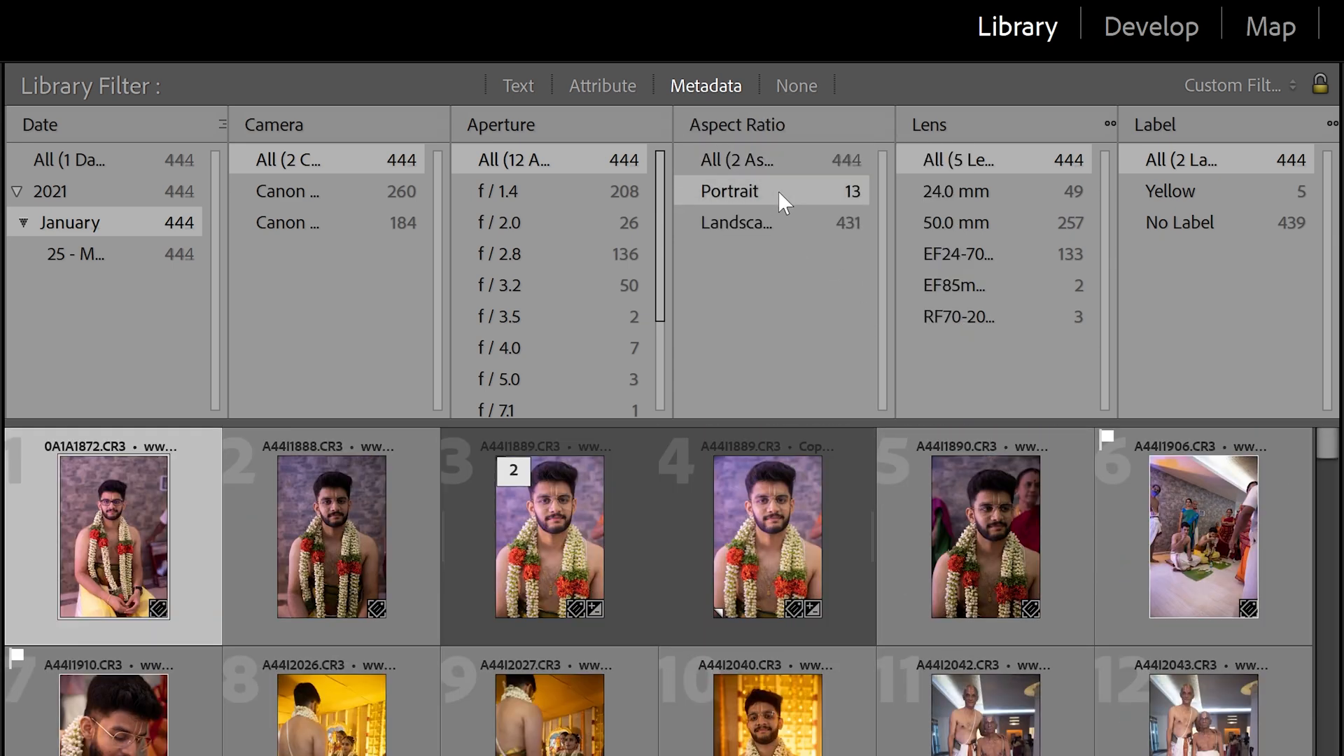
{"action": "left_click", "coordinate": [807, 227]}
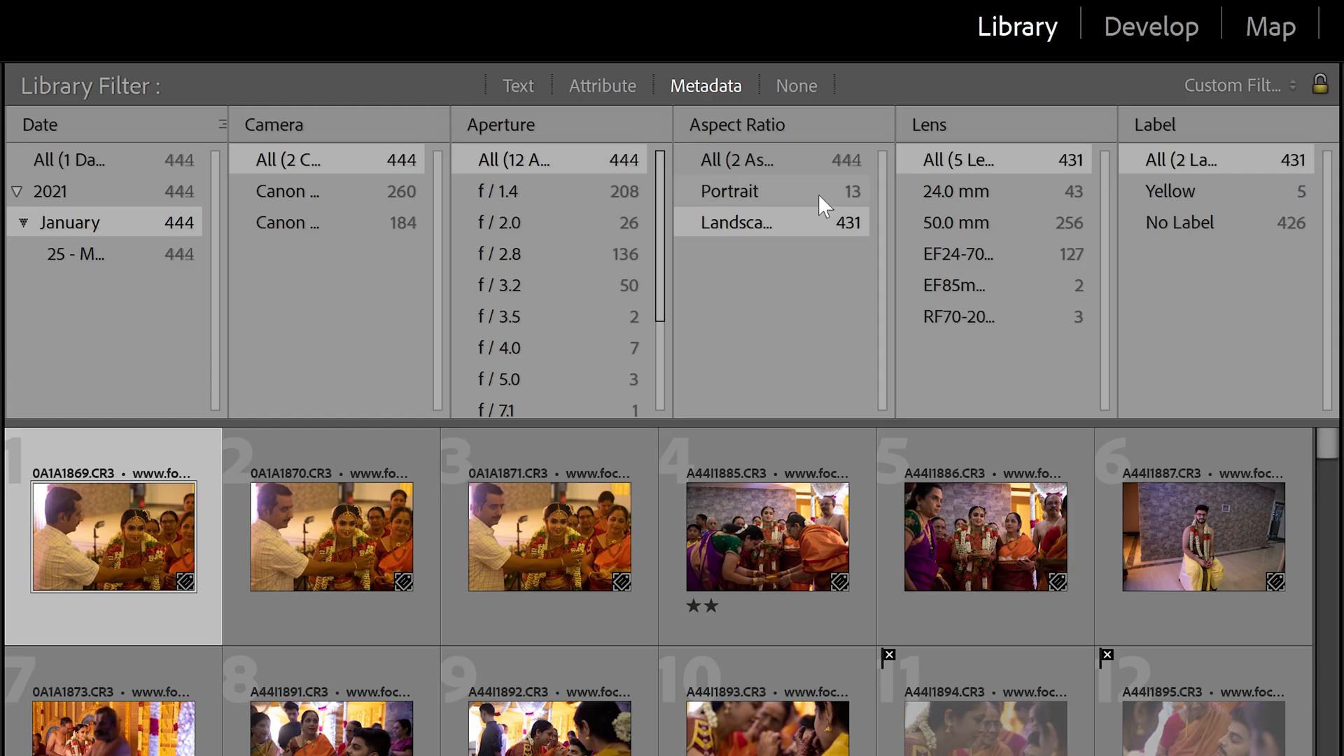
{"action": "left_click", "coordinate": [818, 188]}
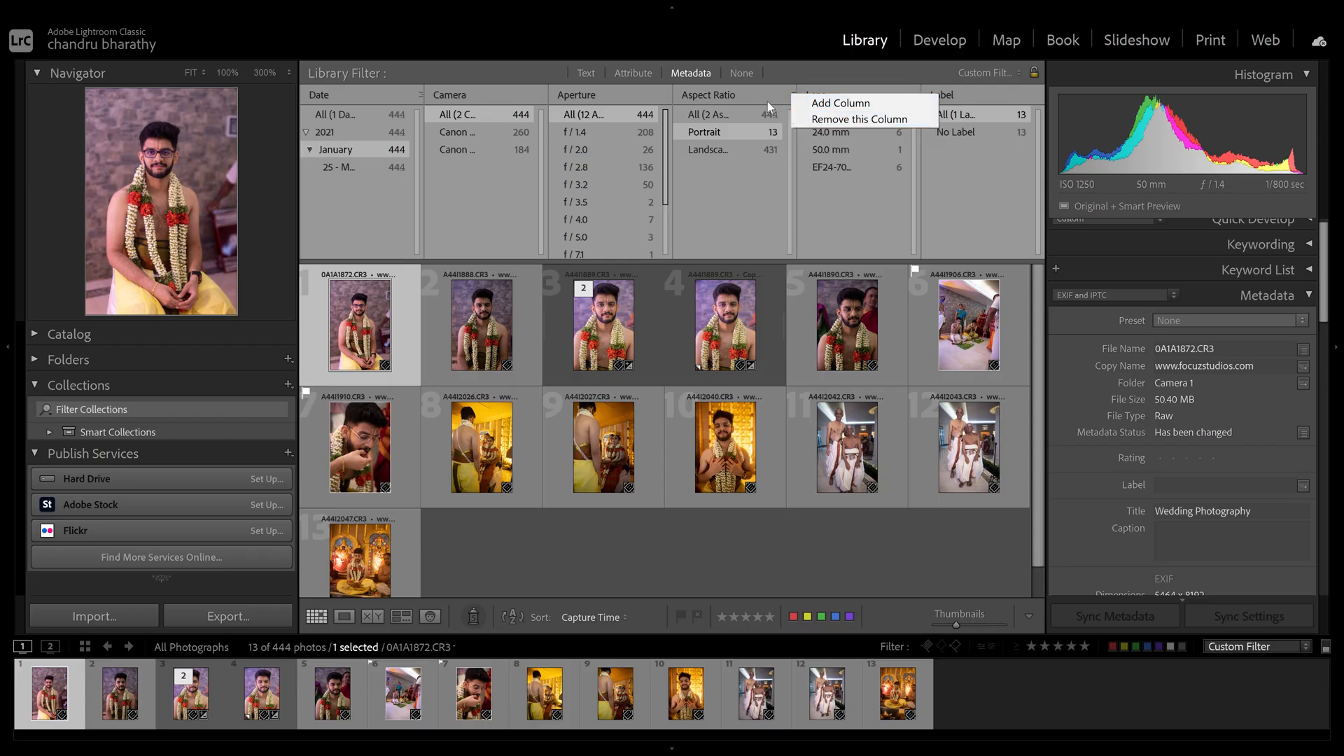
{"action": "left_click", "coordinate": [720, 93]}
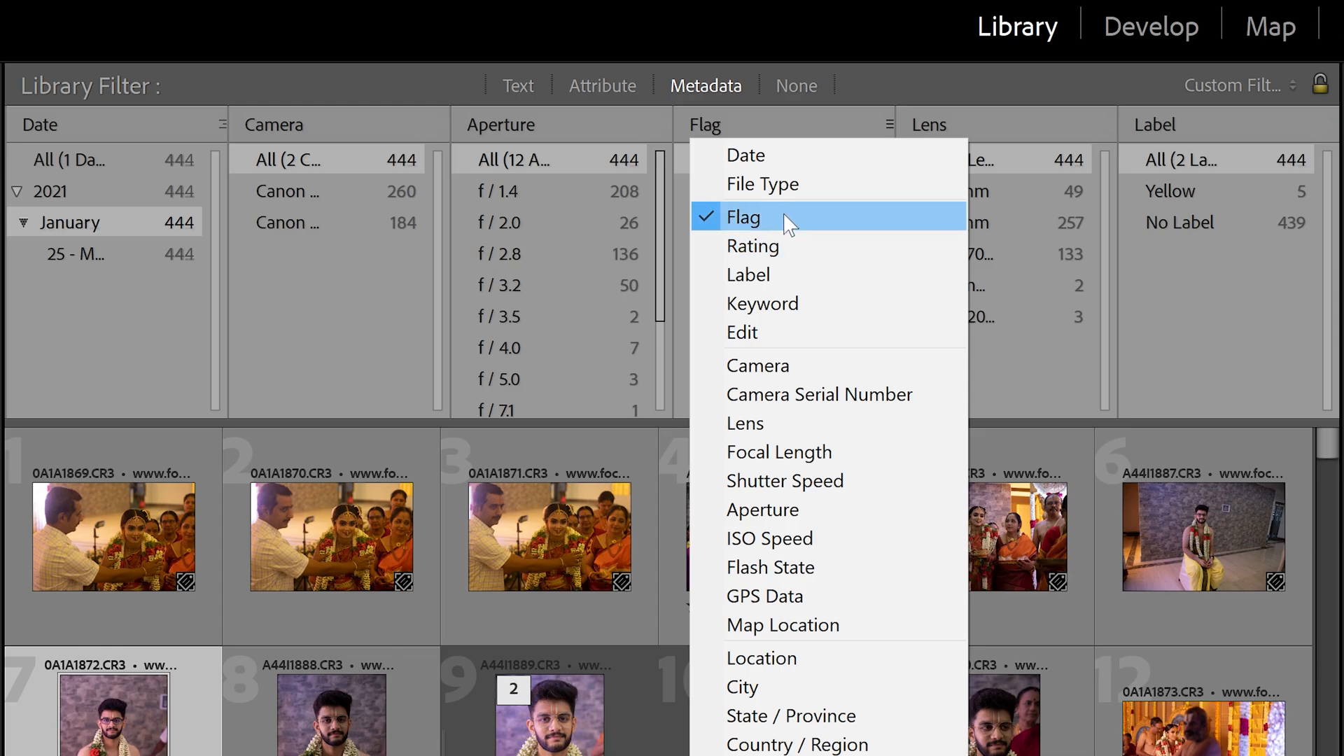
- Set the column to Flag and review the 15 rejected, 18 flagged and 411 unflagged photos
{"action": "left_click", "coordinate": [766, 217]}
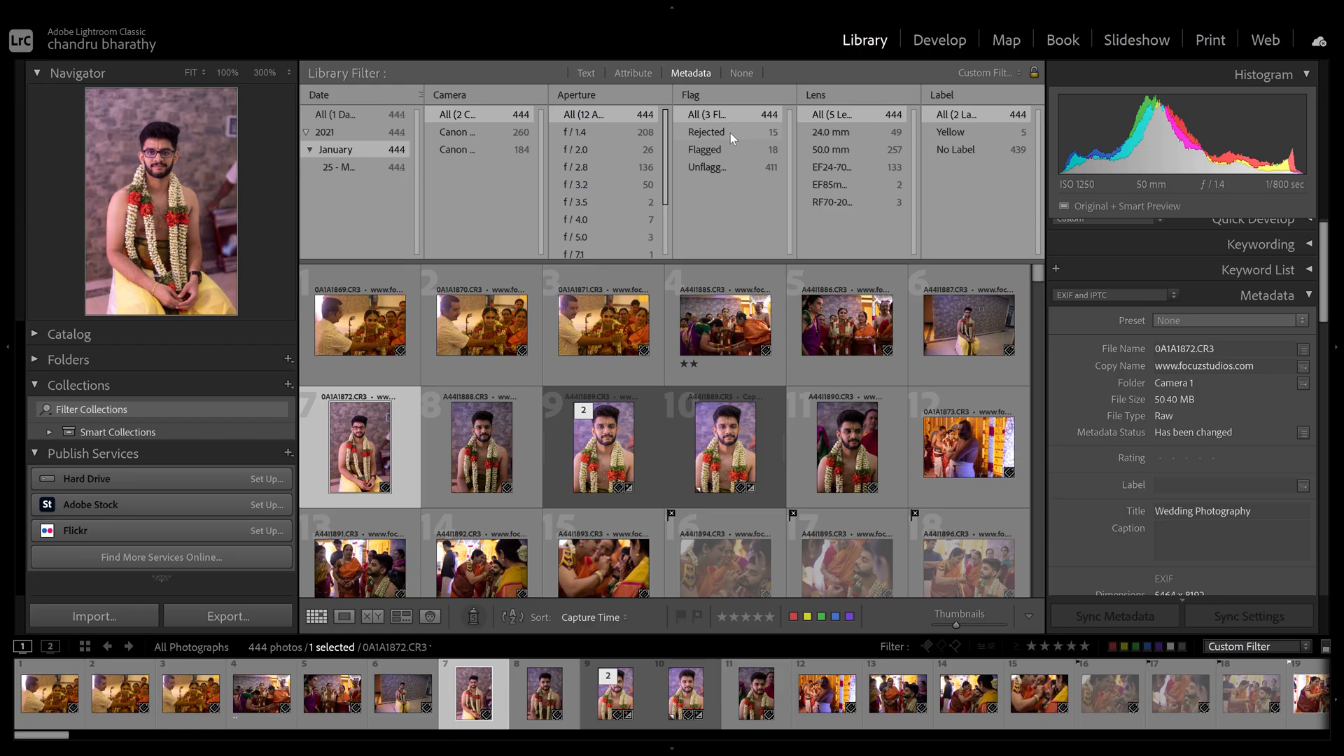
{"action": "left_click", "coordinate": [777, 191]}
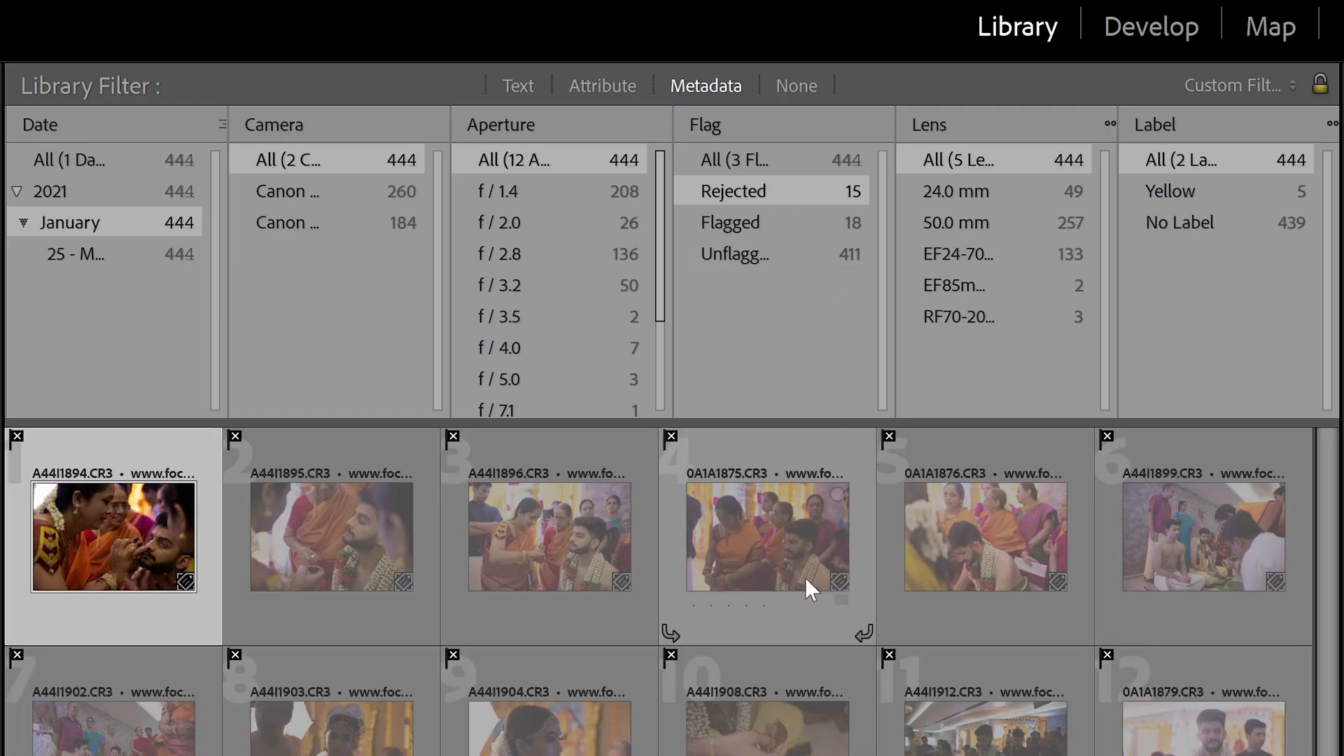
{"action": "left_click", "coordinate": [767, 225]}
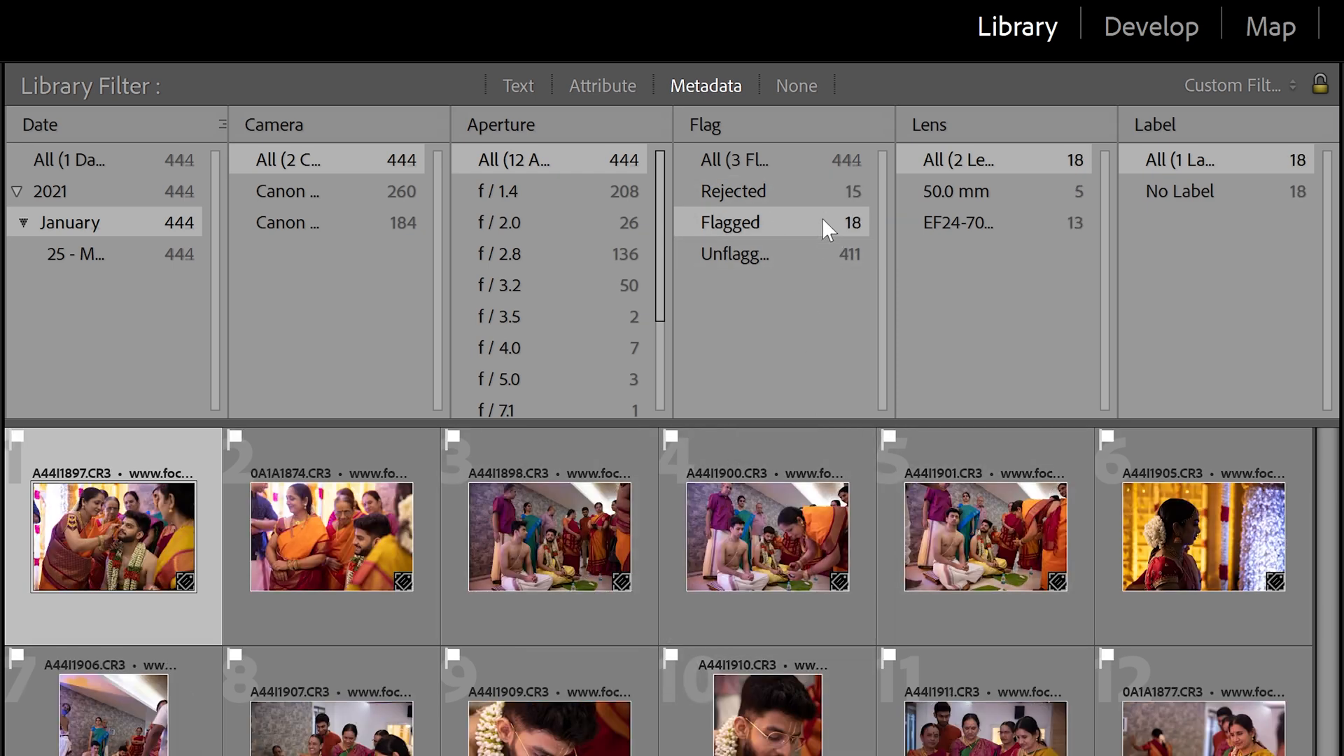
{"action": "left_click", "coordinate": [780, 252]}
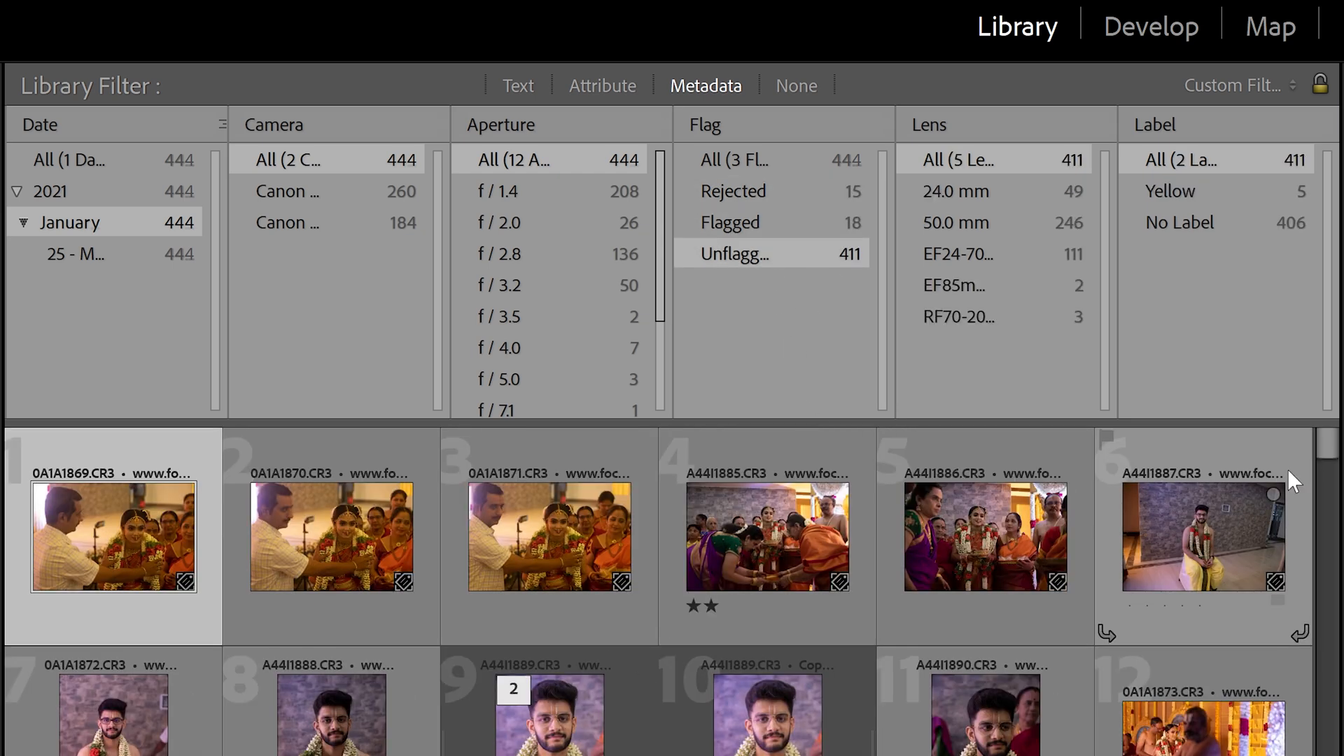
{"action": "scroll", "coordinate": [1330, 473], "scroll_direction": "down", "scroll_amount": 1}
{"action": "left_click_drag", "start_coordinate": [1325, 460], "coordinate": [1329, 417]}
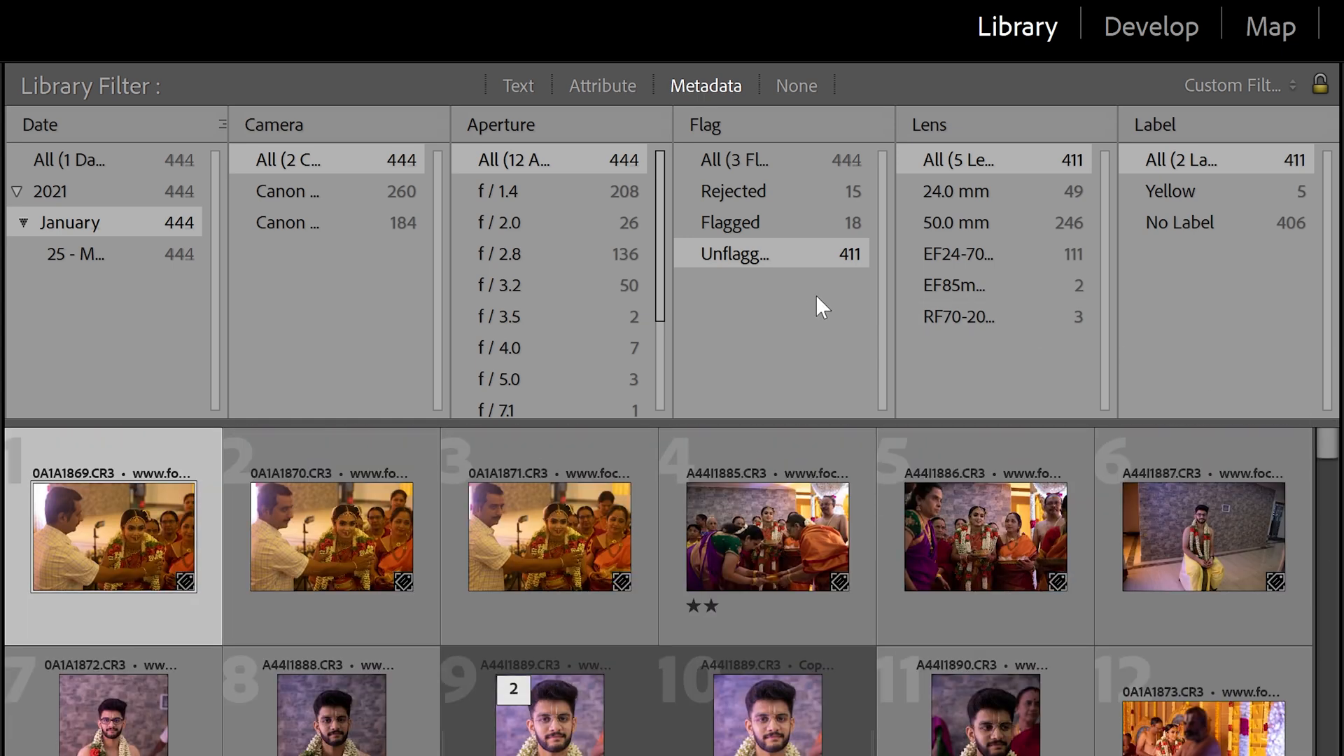
{"action": "left_click", "coordinate": [799, 211]}
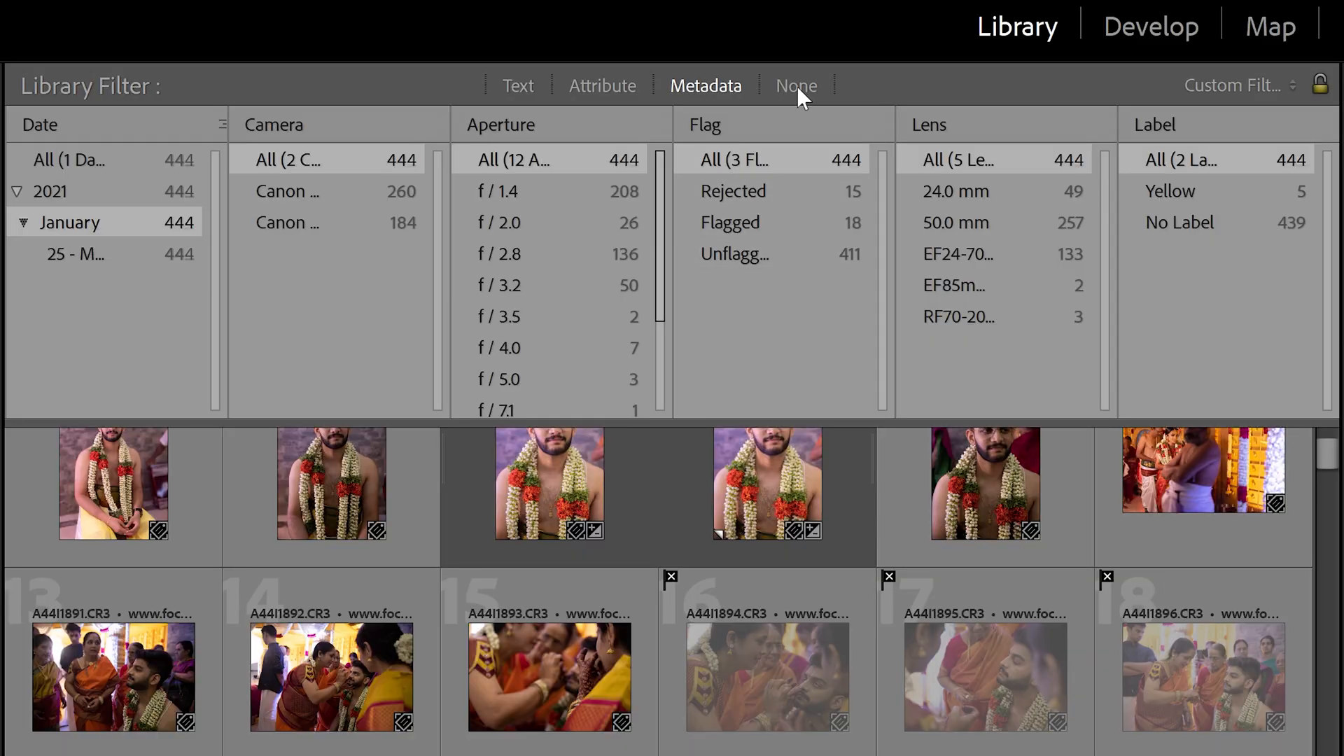
- Turn the library filter to None and group photos 145–147 into a stack with Ctrl+G
{"action": "left_click", "coordinate": [798, 86]}
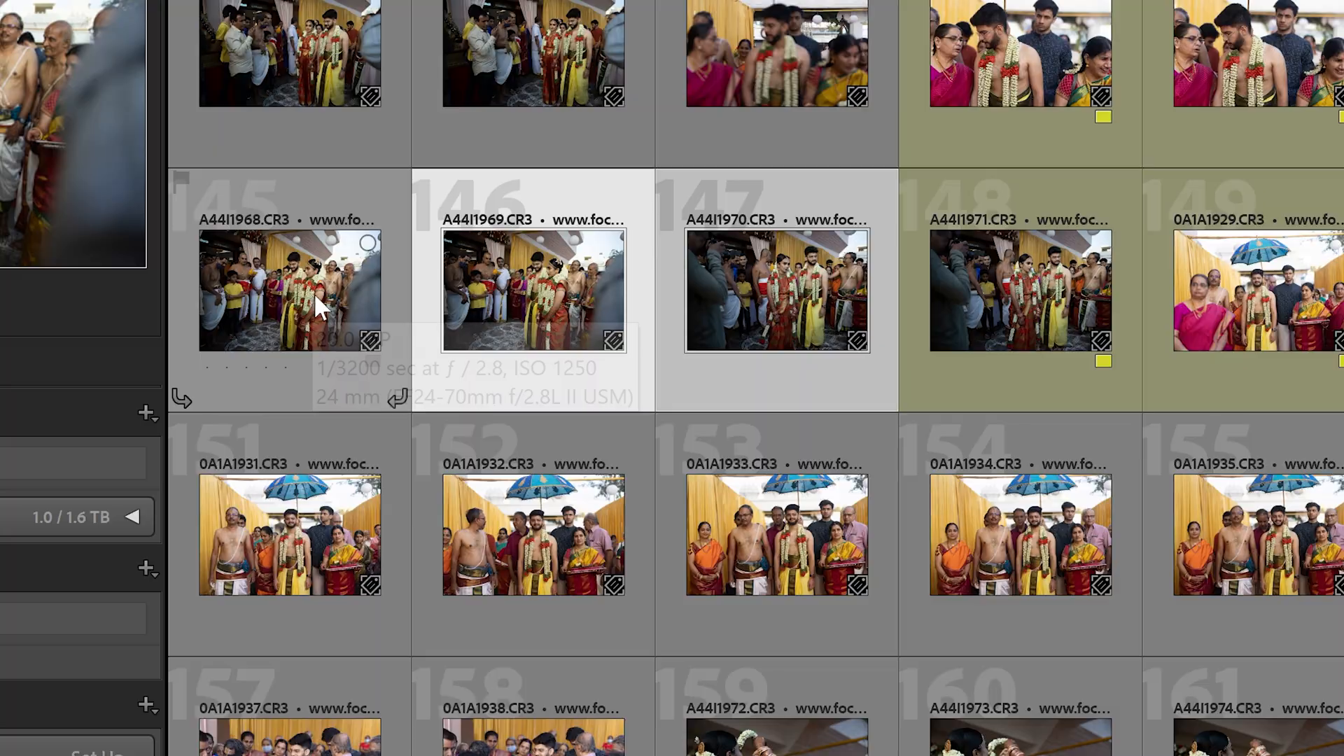
{"action": "left_click", "coordinate": [313, 293], "text": "shift"}
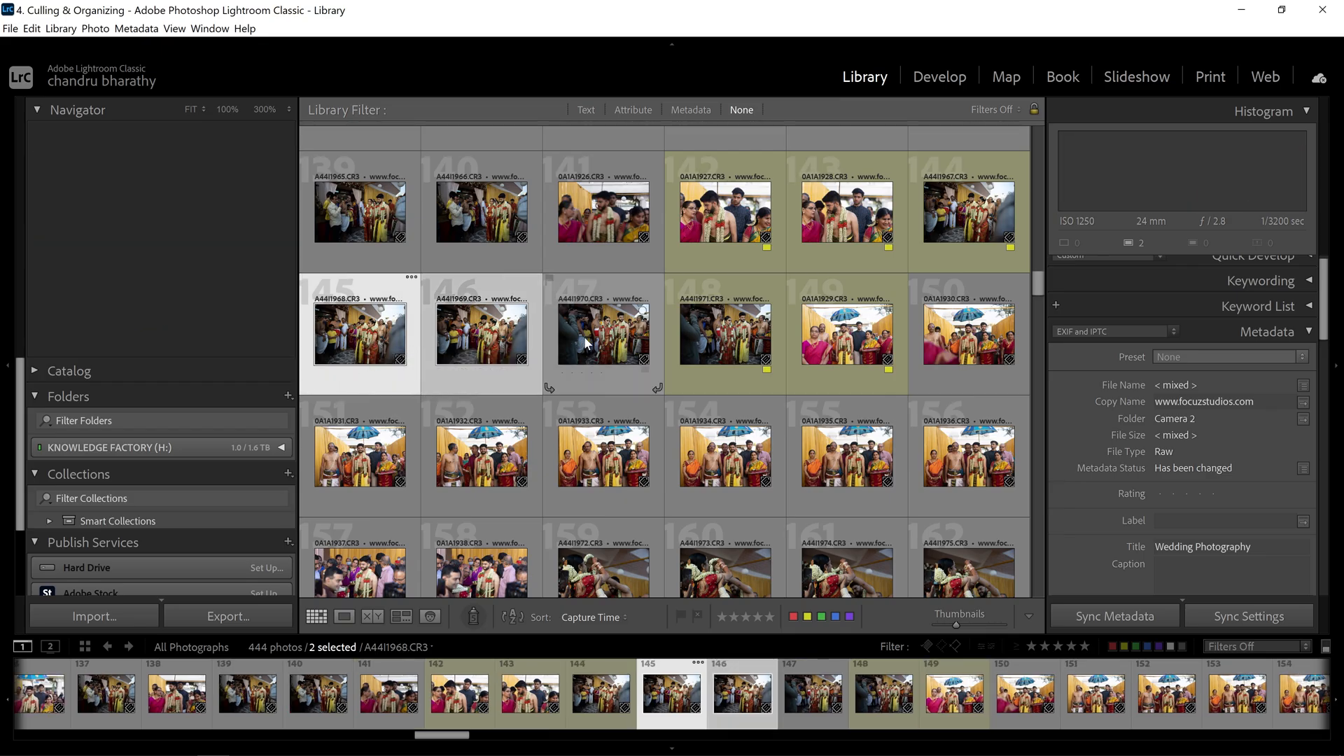
{"action": "left_click", "coordinate": [585, 338], "text": "ctrl"}
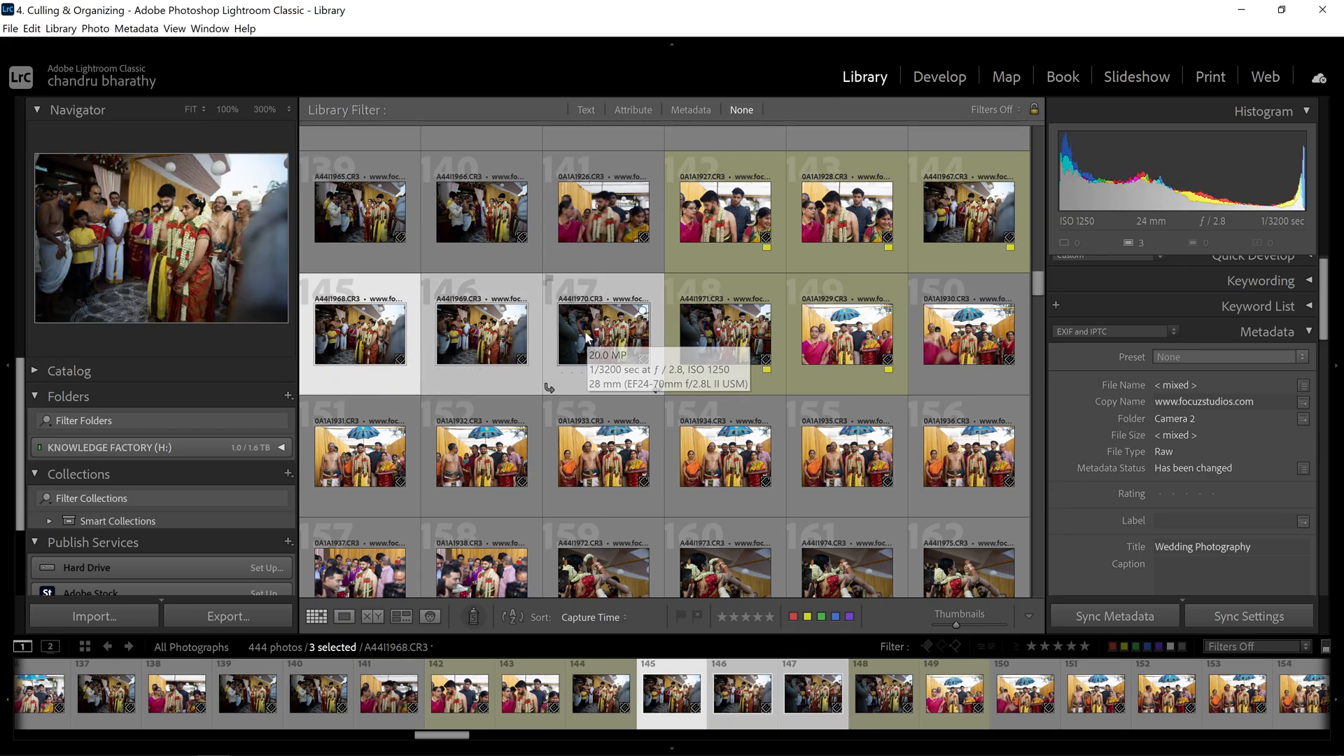
{"action": "key", "text": "ctrl+g"}
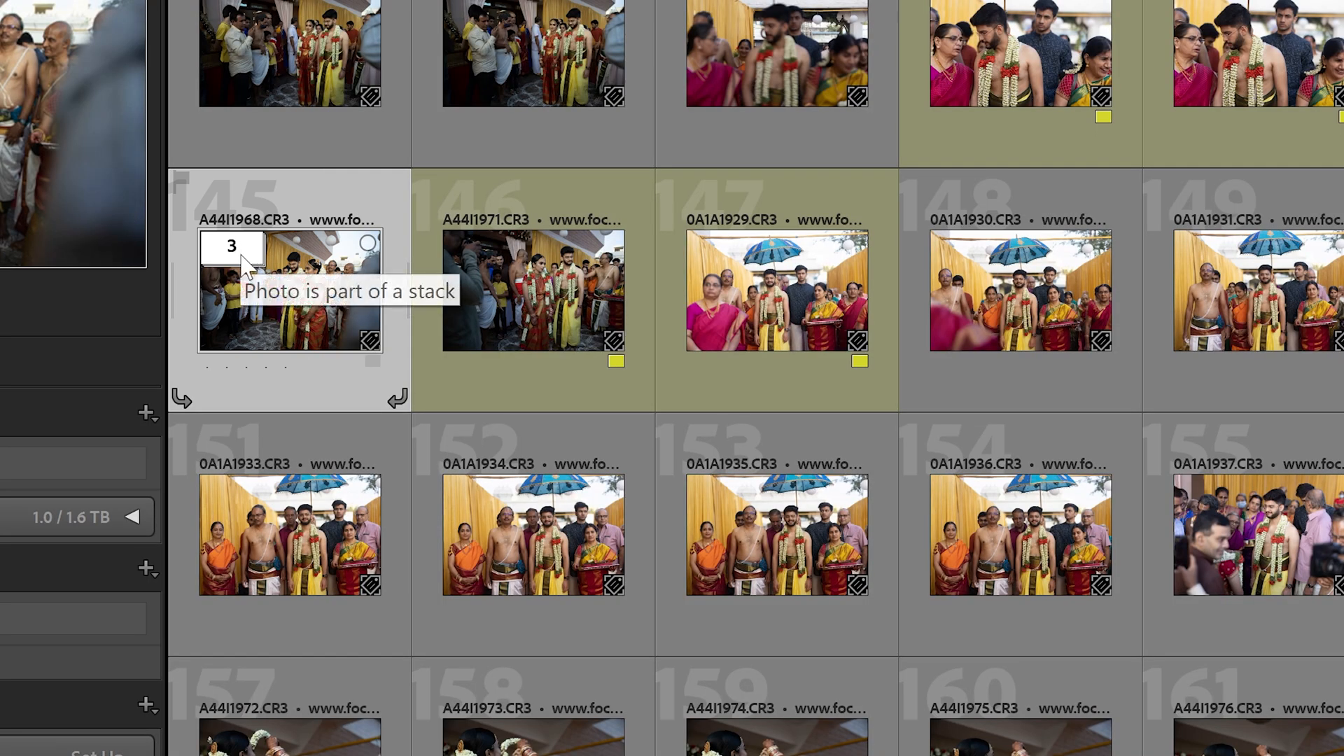
- Collapse and re-expand the new three-photo stack at photo 145
{"action": "left_click", "coordinate": [238, 252]}
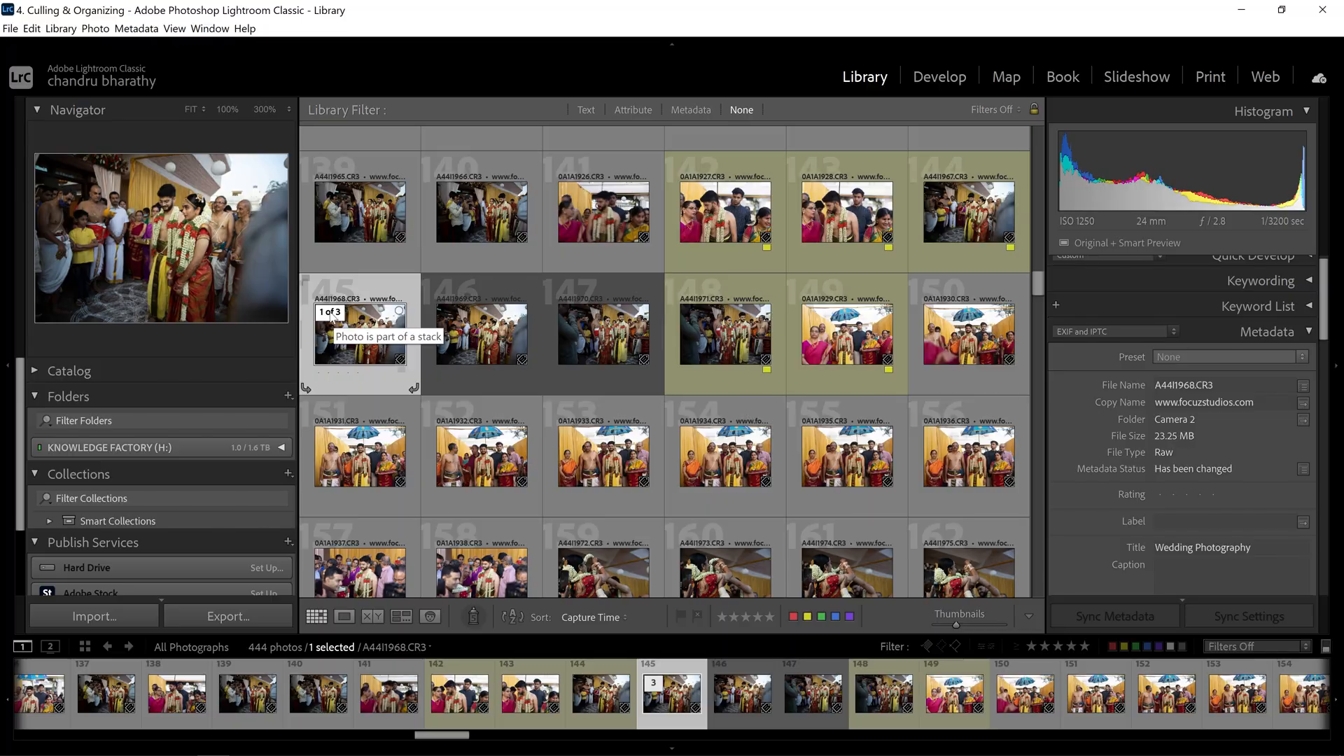
{"action": "left_click", "coordinate": [331, 313]}
{"action": "left_click", "coordinate": [331, 314]}
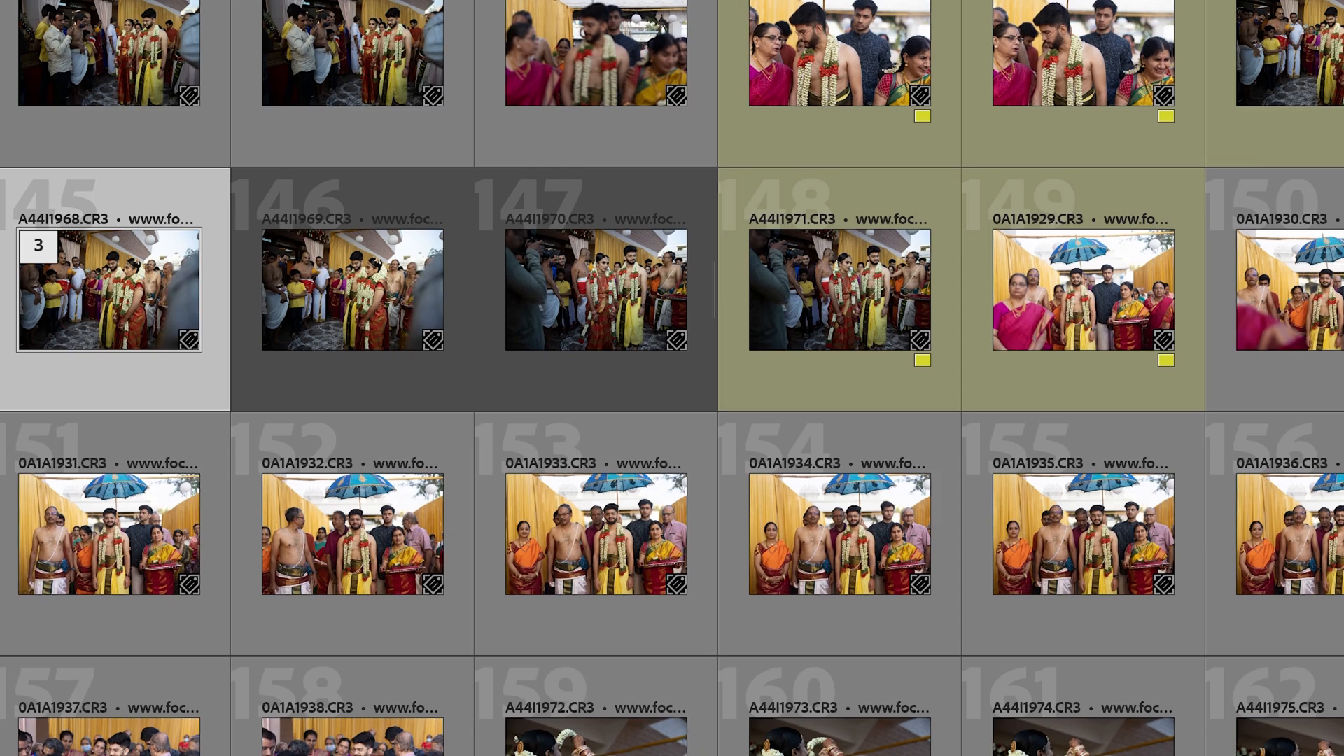
{"action": "scroll", "coordinate": [672, 378], "scroll_direction": "down", "scroll_amount": 10}
{"action": "scroll", "coordinate": [672, 378], "scroll_direction": "up", "scroll_amount": 4}
- Select photo 159, A44I1972.CR3, as the first shot of the next series
{"action": "scroll", "coordinate": [672, 378], "scroll_direction": "down", "scroll_amount": 1}
{"action": "left_click", "coordinate": [597, 68]}
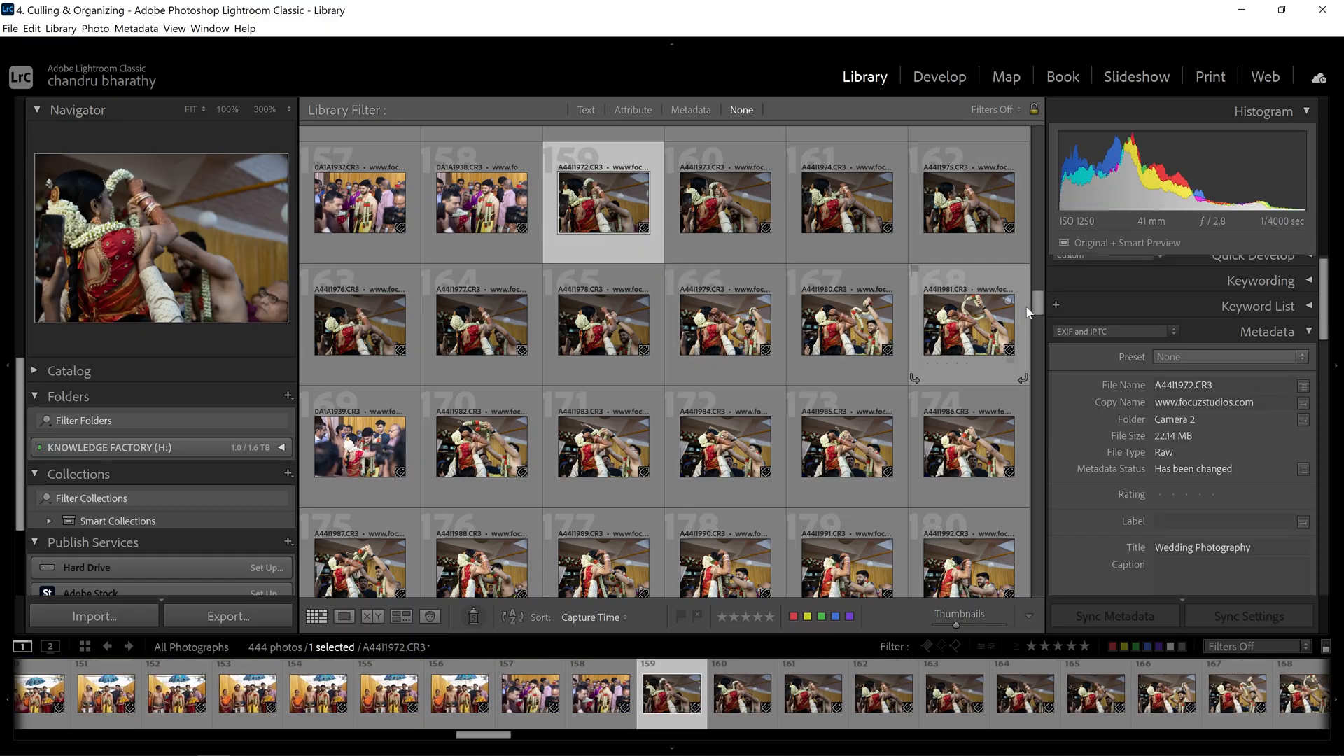
{"action": "mouse_move", "coordinate": [1041, 302]}
{"action": "left_mouse_down"}
{"action": "mouse_move", "coordinate": [1041, 332]}
{"action": "mouse_move", "coordinate": [1033, 298]}
{"action": "left_mouse_up"}
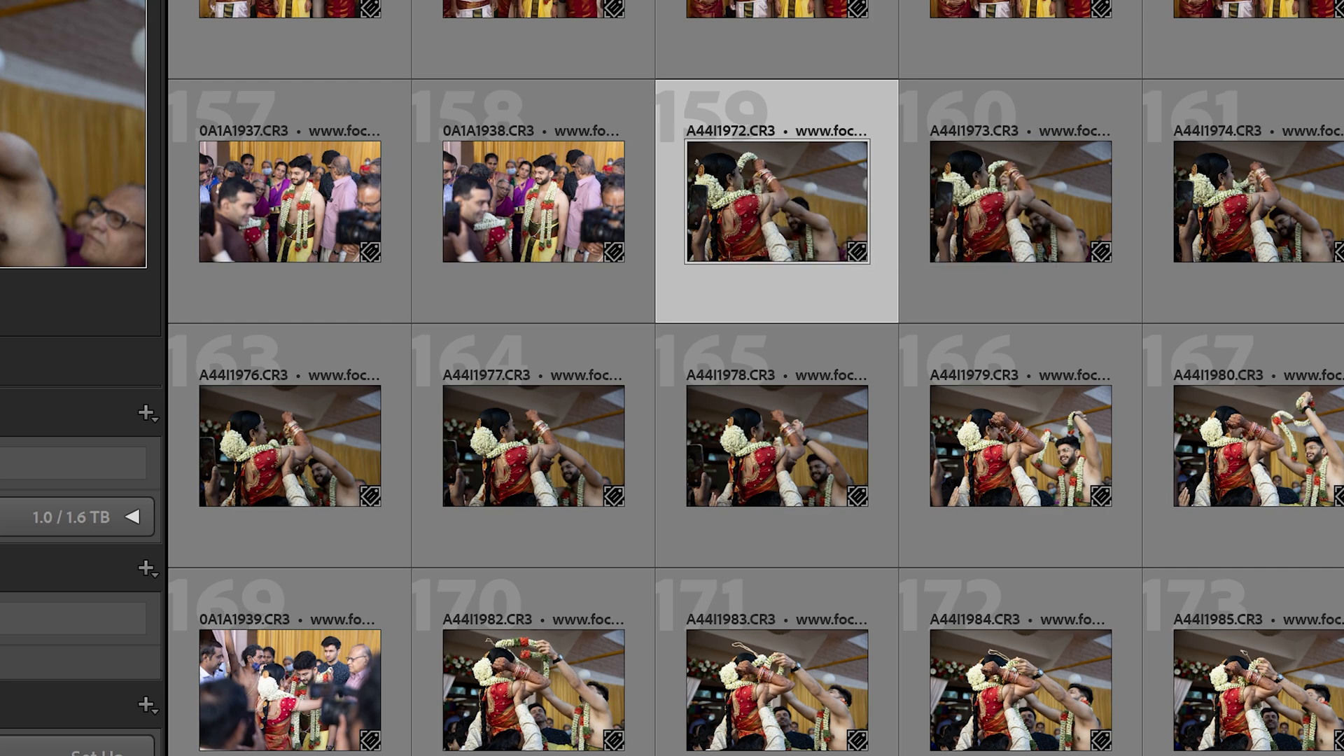
{"action": "scroll", "coordinate": [756, 378], "scroll_direction": "down", "scroll_amount": 10}
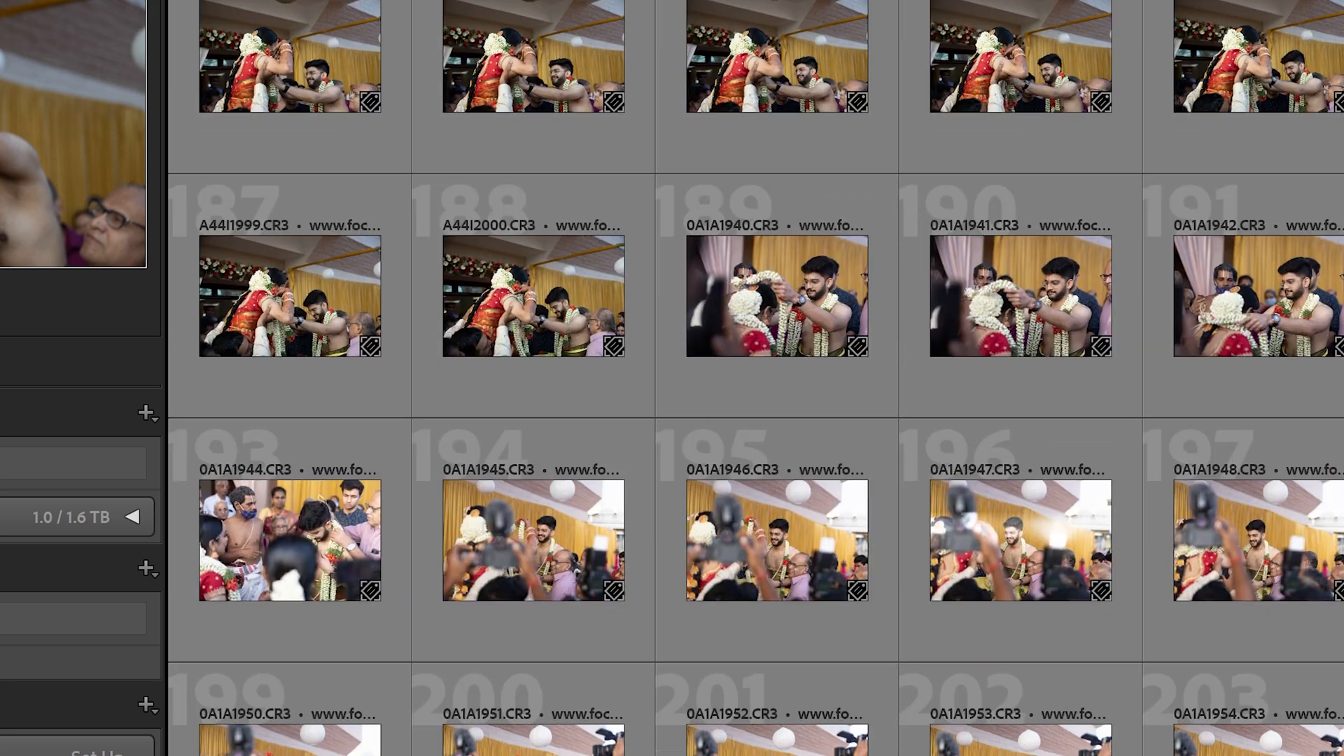
{"action": "scroll", "coordinate": [1029, 348], "scroll_direction": "down", "scroll_amount": 8}
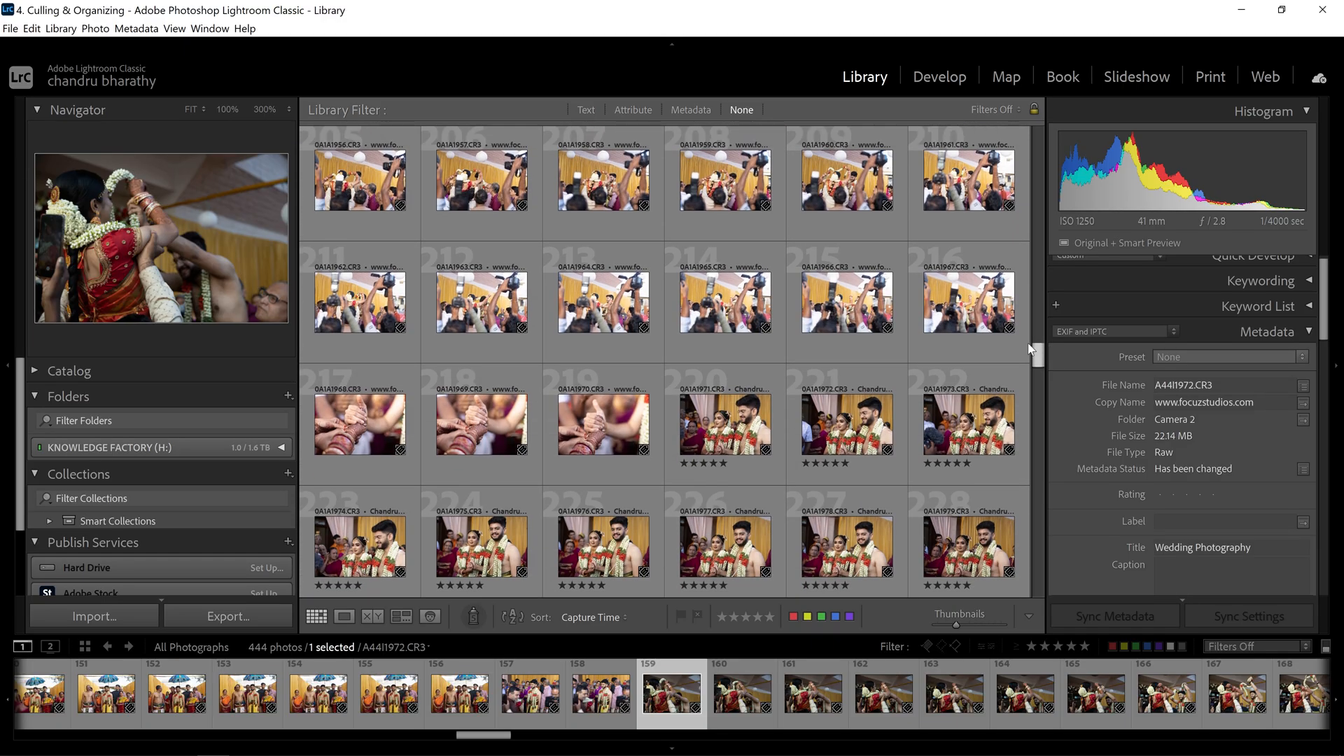
{"action": "left_click", "coordinate": [971, 315], "text": "shift"}
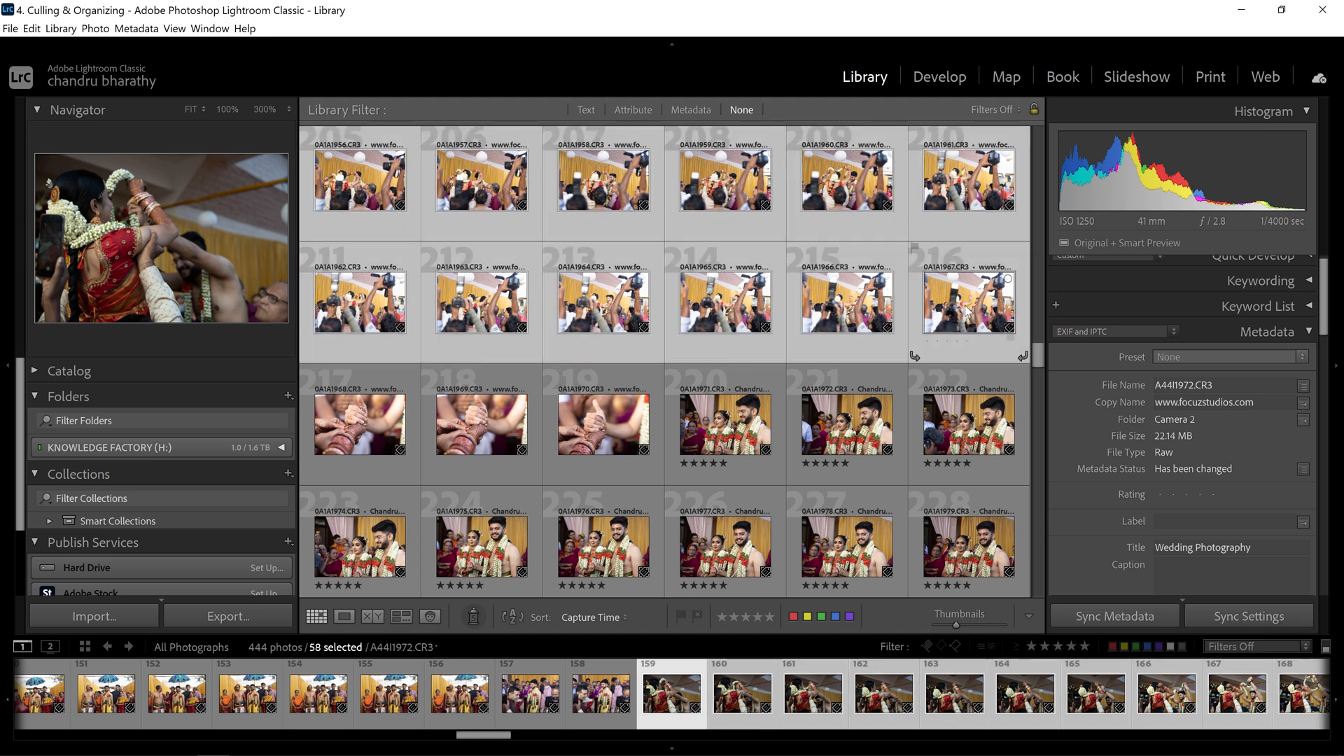
{"action": "key", "text": "ctrl+g"}
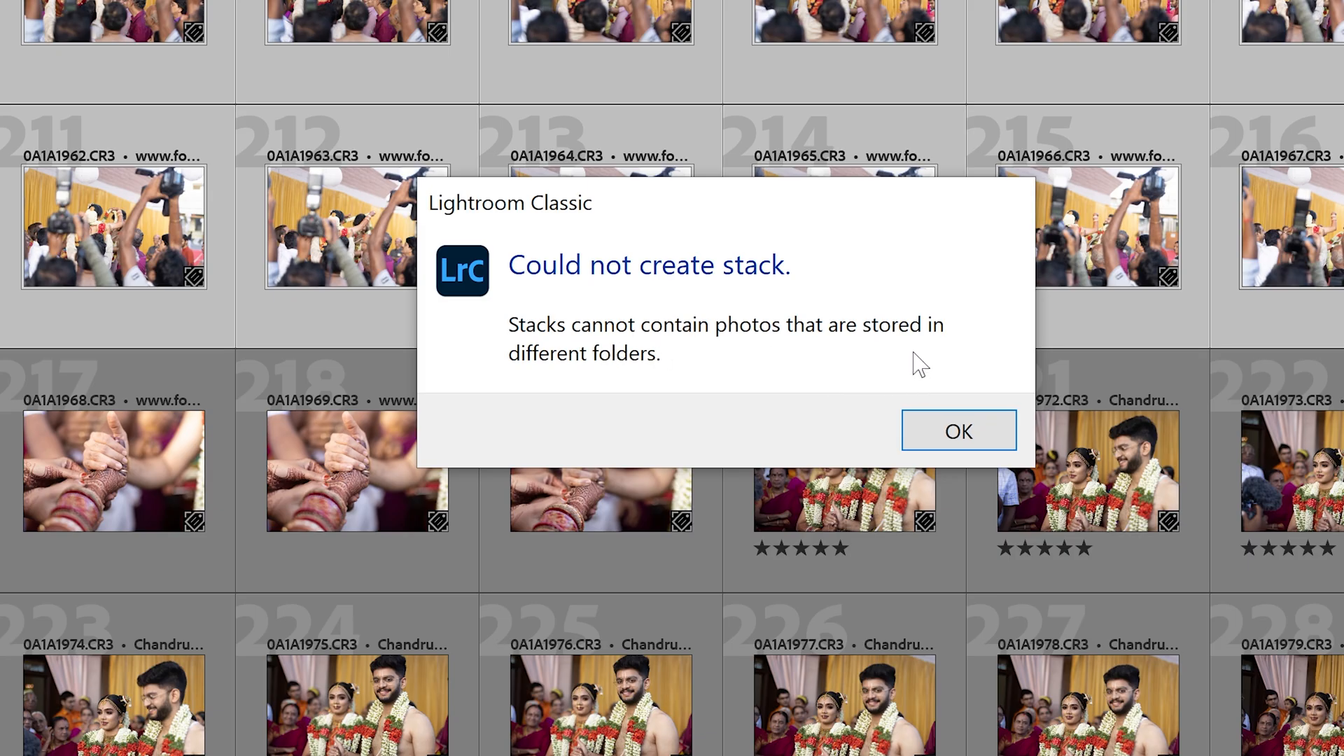
{"action": "left_click", "coordinate": [960, 431]}
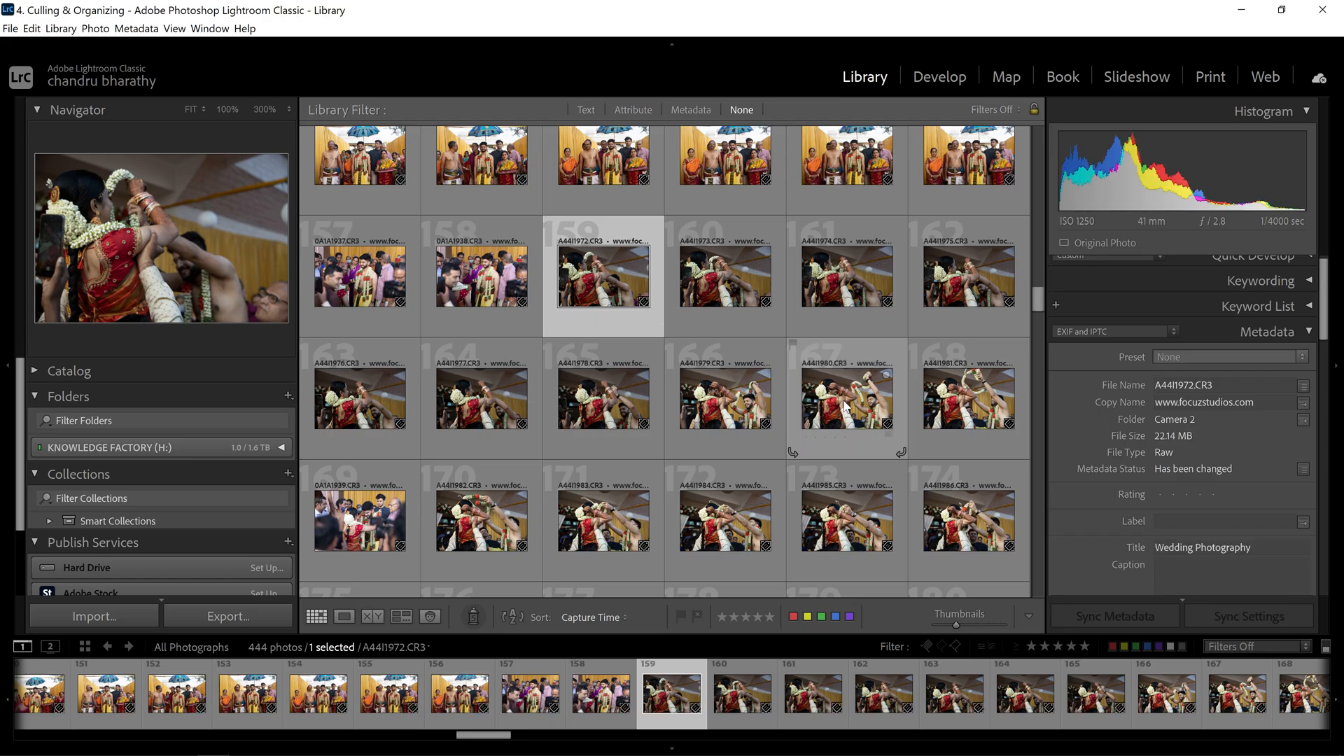
- Group the nine selected photos 159–167 into a stack via Photo > Stacking
{"action": "left_click", "coordinate": [95, 28]}
{"action": "mouse_move", "coordinate": [163, 203]}
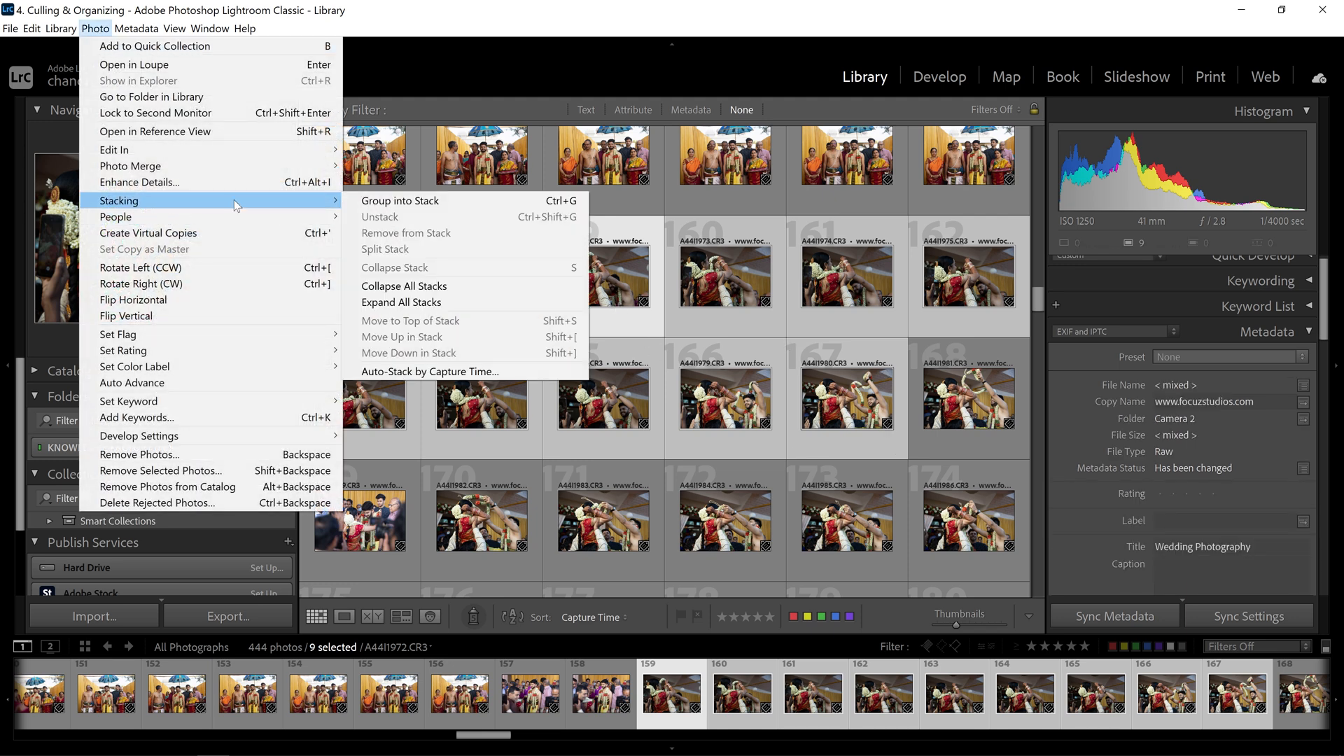
{"action": "left_click", "coordinate": [406, 203]}
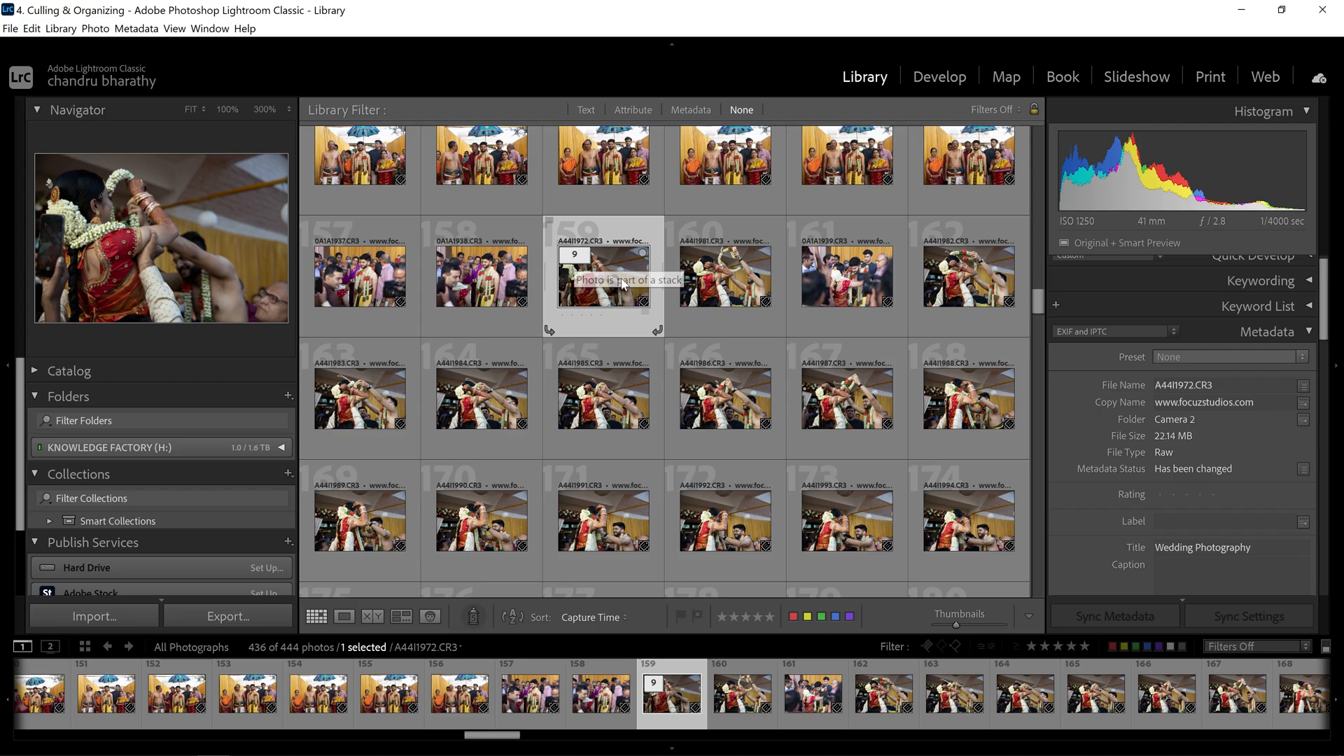
- Expand and then collapse the nine-photo stack headed by A44I1972
{"action": "left_click", "coordinate": [579, 258]}
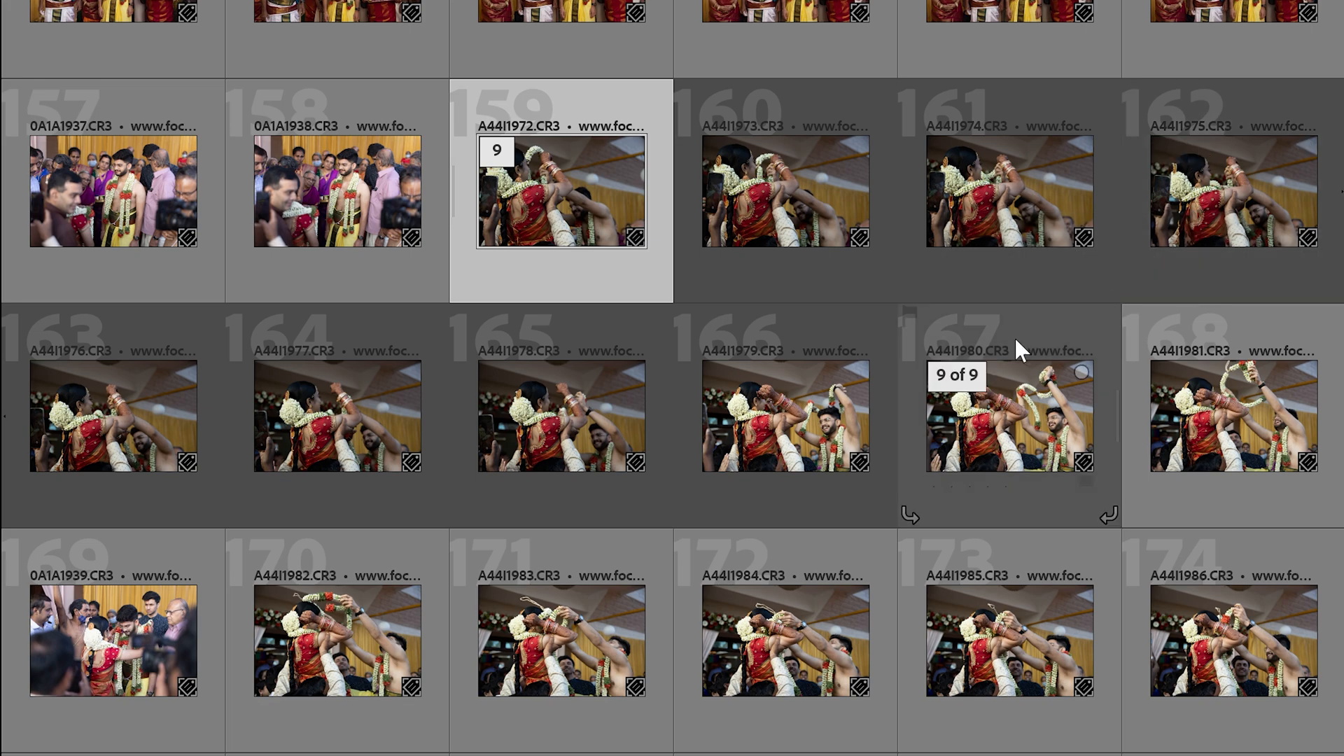
{"action": "left_click", "coordinate": [894, 367]}
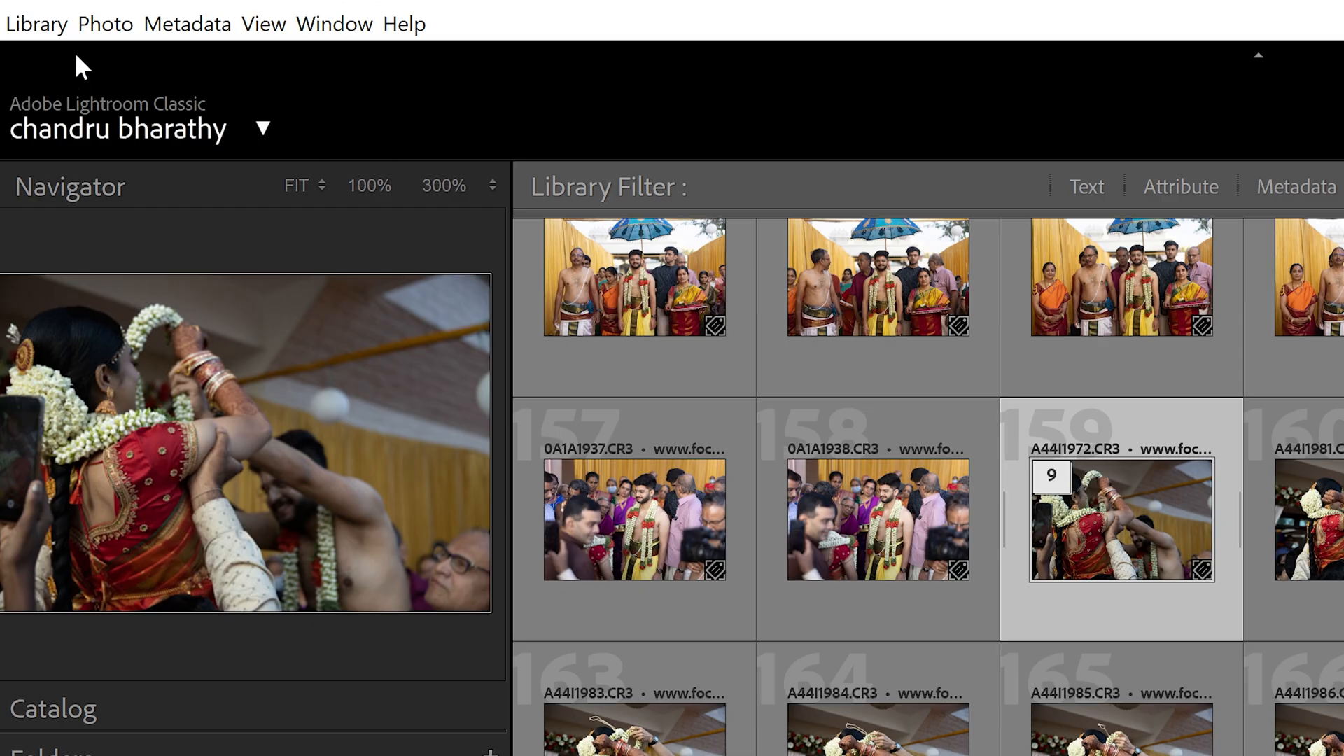
{"action": "left_click", "coordinate": [95, 28]}
{"action": "mouse_move", "coordinate": [203, 204]}
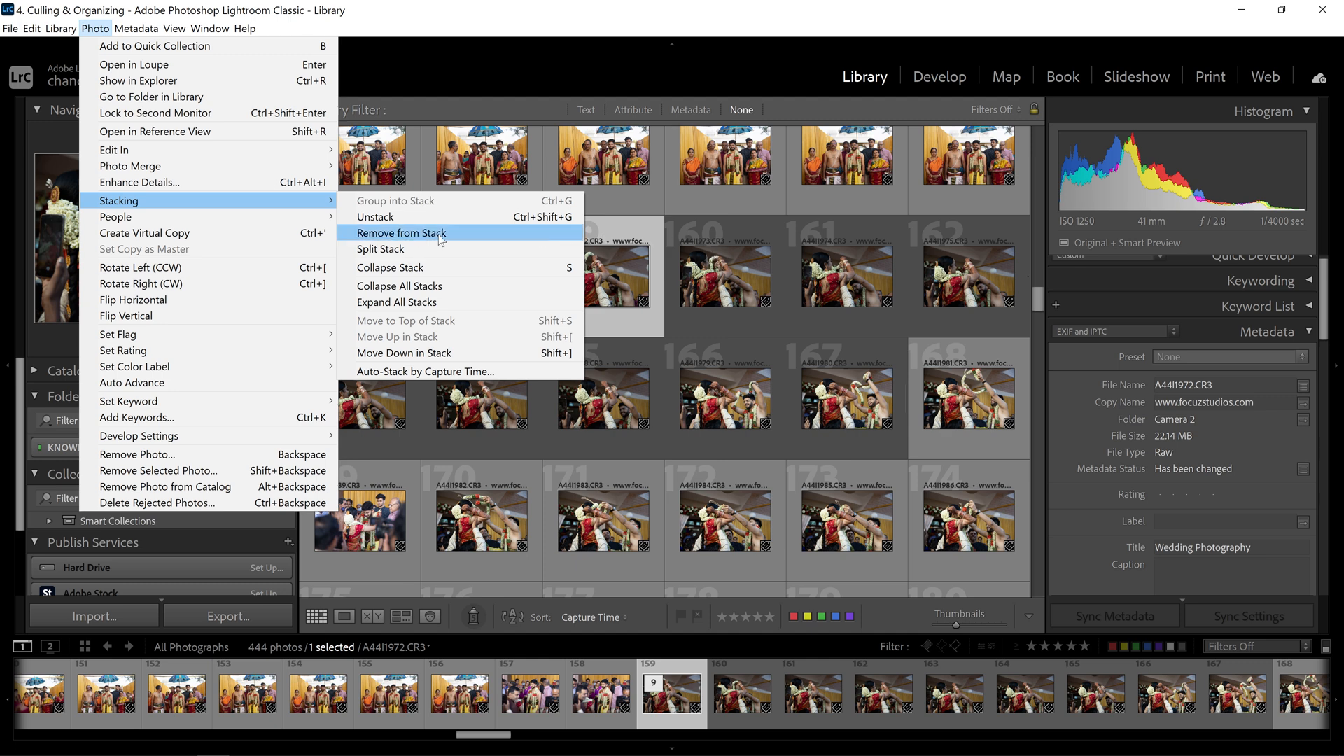
- Remove A44I1974 from the stack via Photo > Stacking > Remove from Stack, leaving eight photos
{"action": "left_click", "coordinate": [533, 234]}
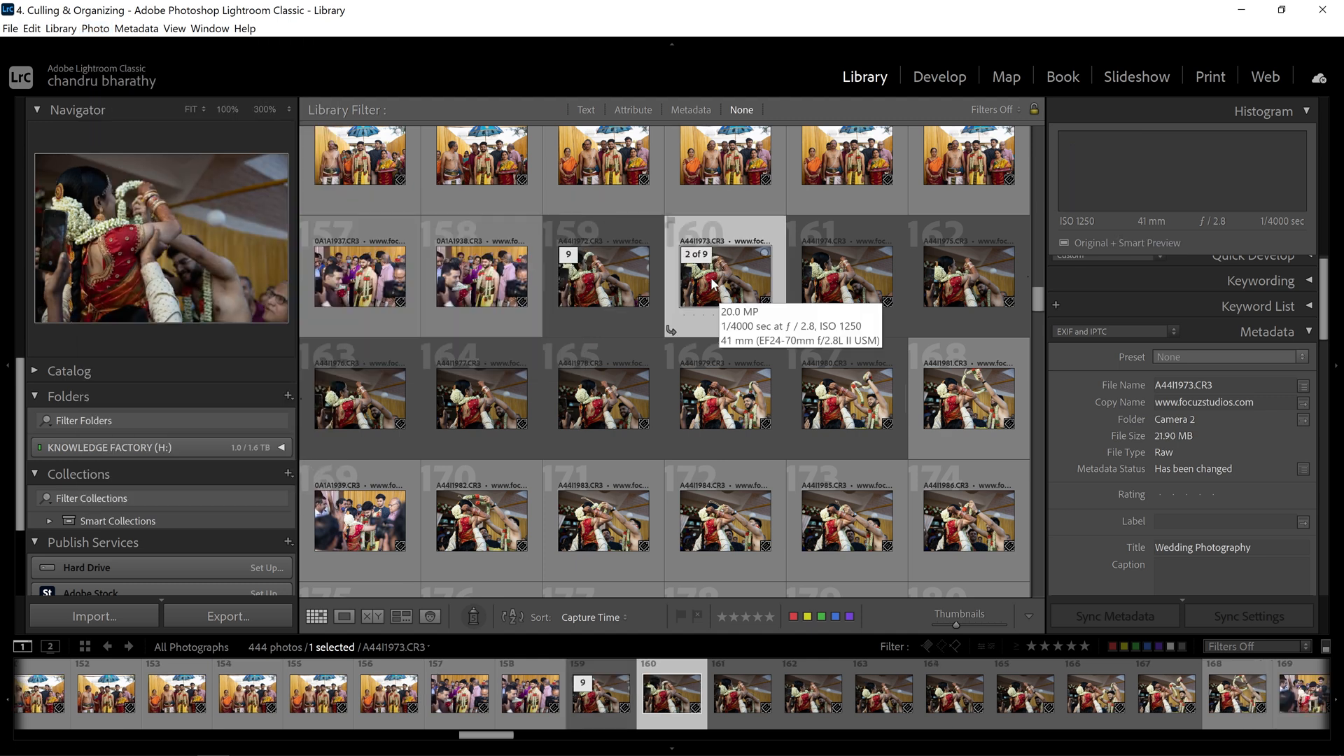
{"action": "left_click", "coordinate": [851, 277]}
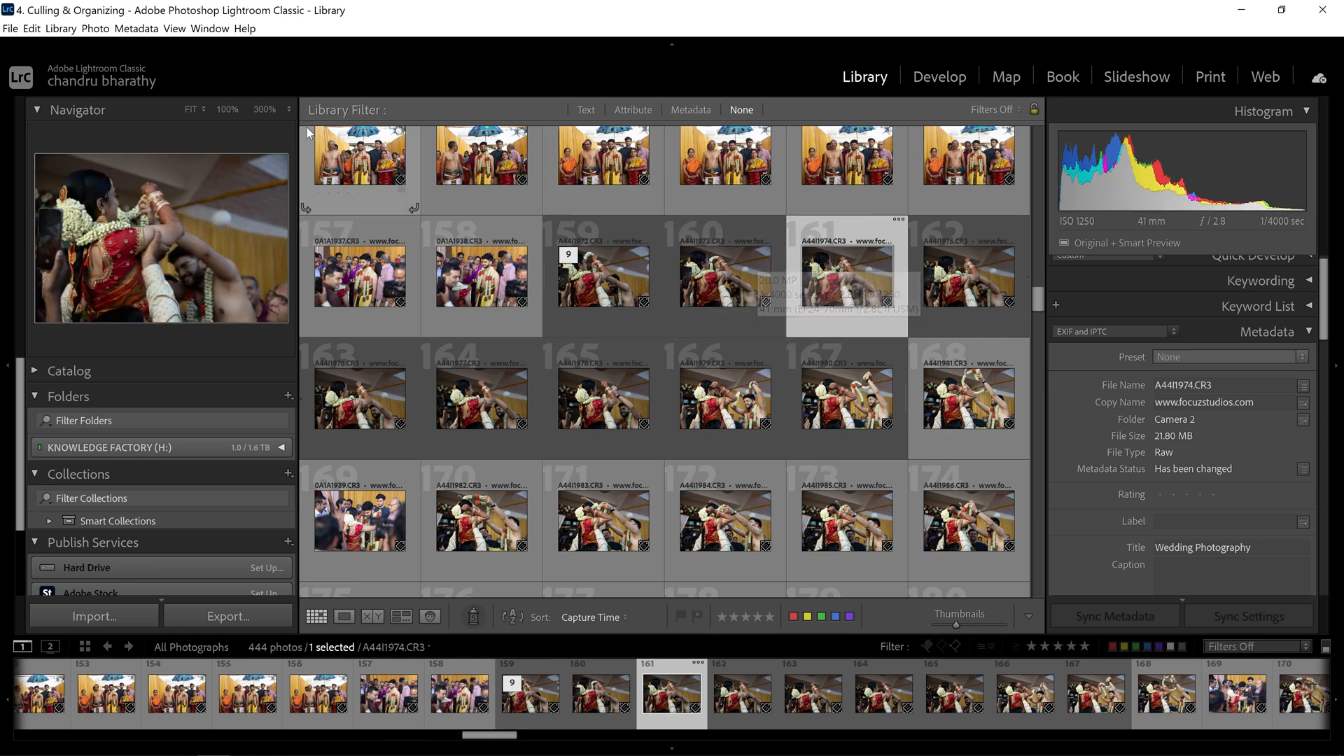
{"action": "left_click", "coordinate": [61, 29]}
{"action": "mouse_move", "coordinate": [96, 29]}
{"action": "mouse_move", "coordinate": [154, 201]}
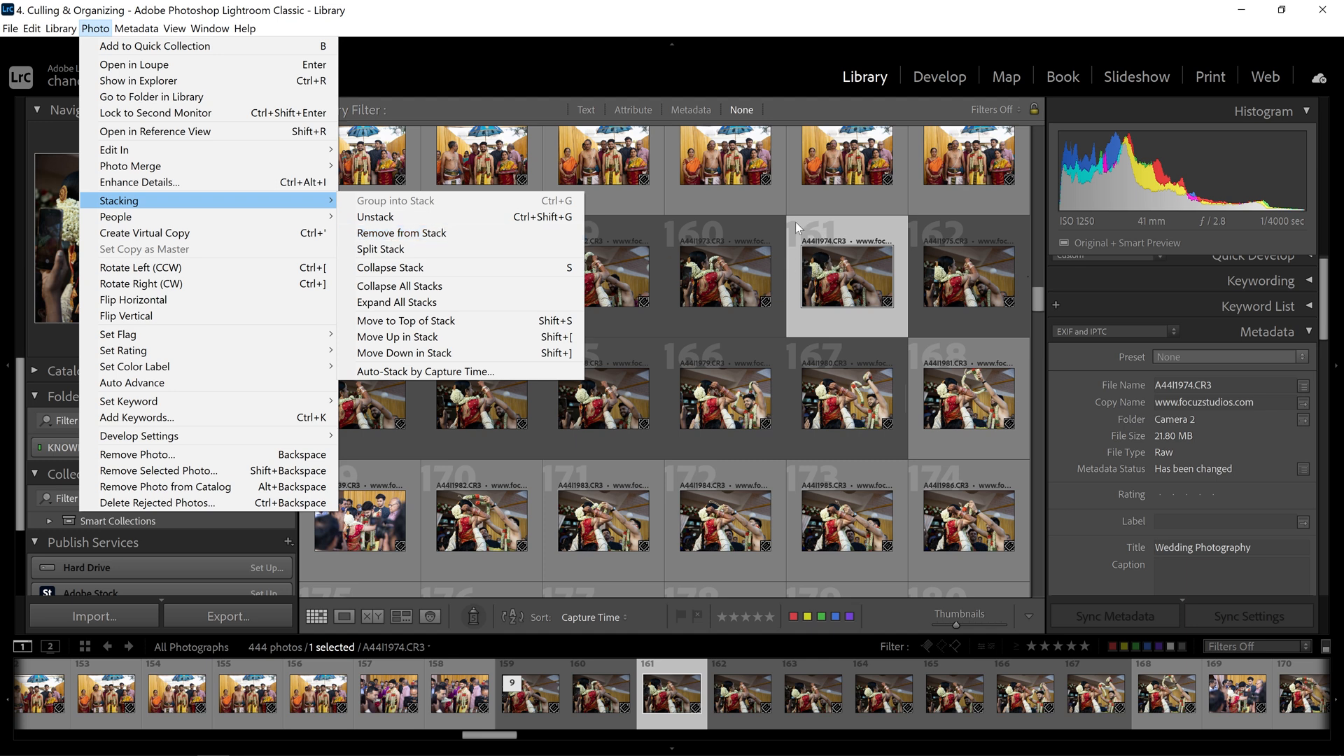
{"action": "left_click", "coordinate": [745, 280]}
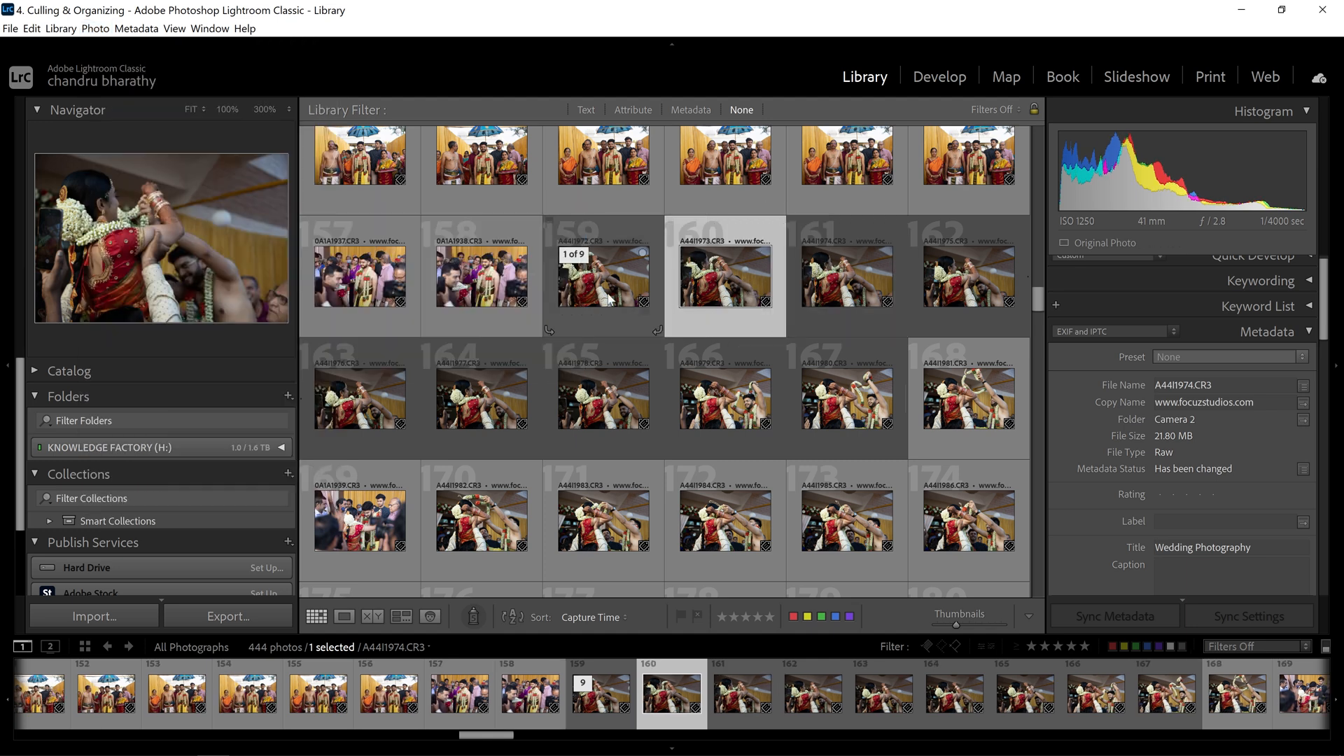
{"action": "left_click", "coordinate": [838, 275]}
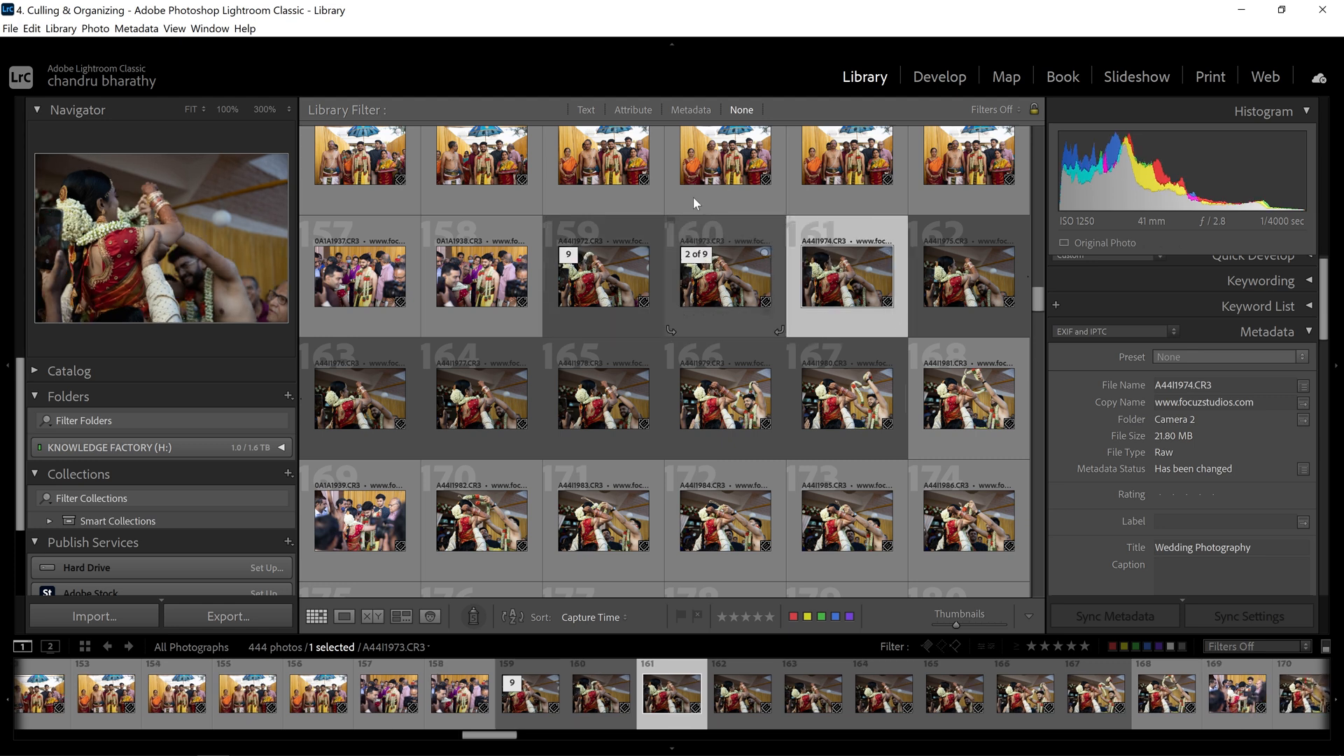
{"action": "left_click", "coordinate": [95, 28]}
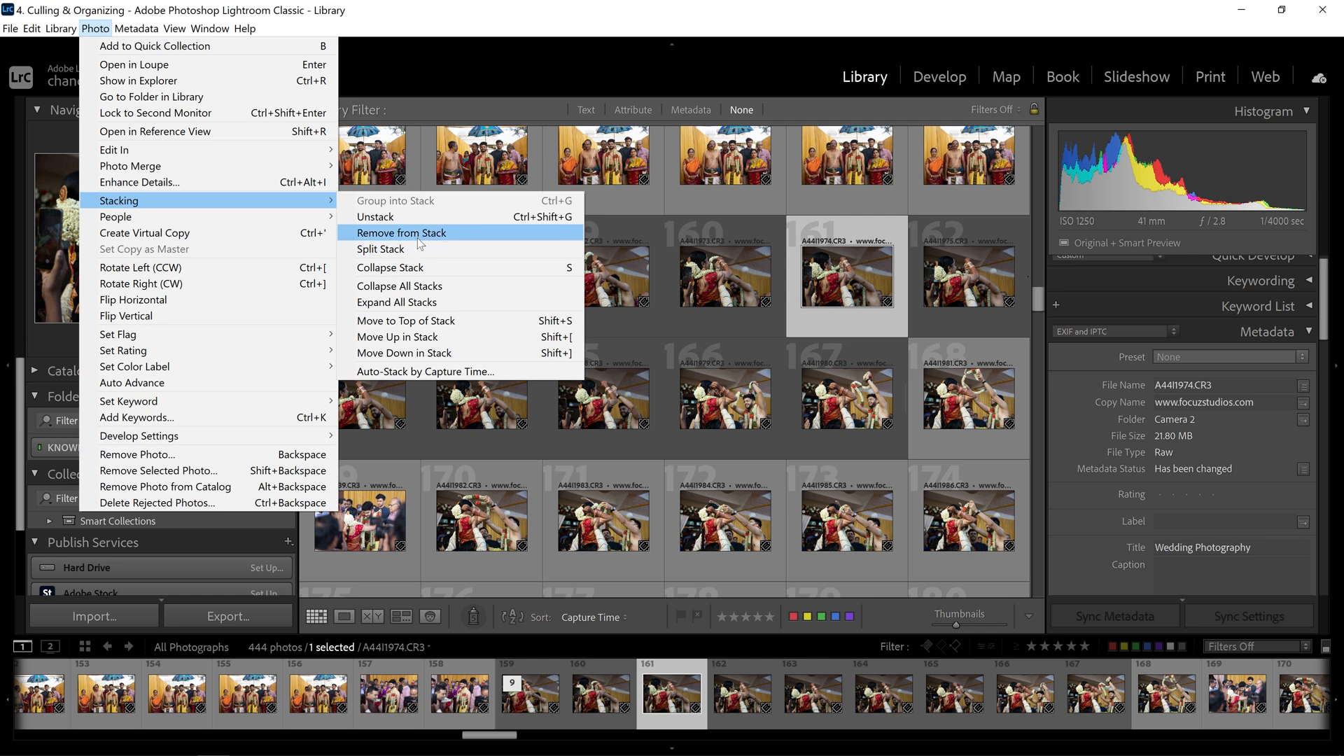
{"action": "left_click", "coordinate": [425, 239]}
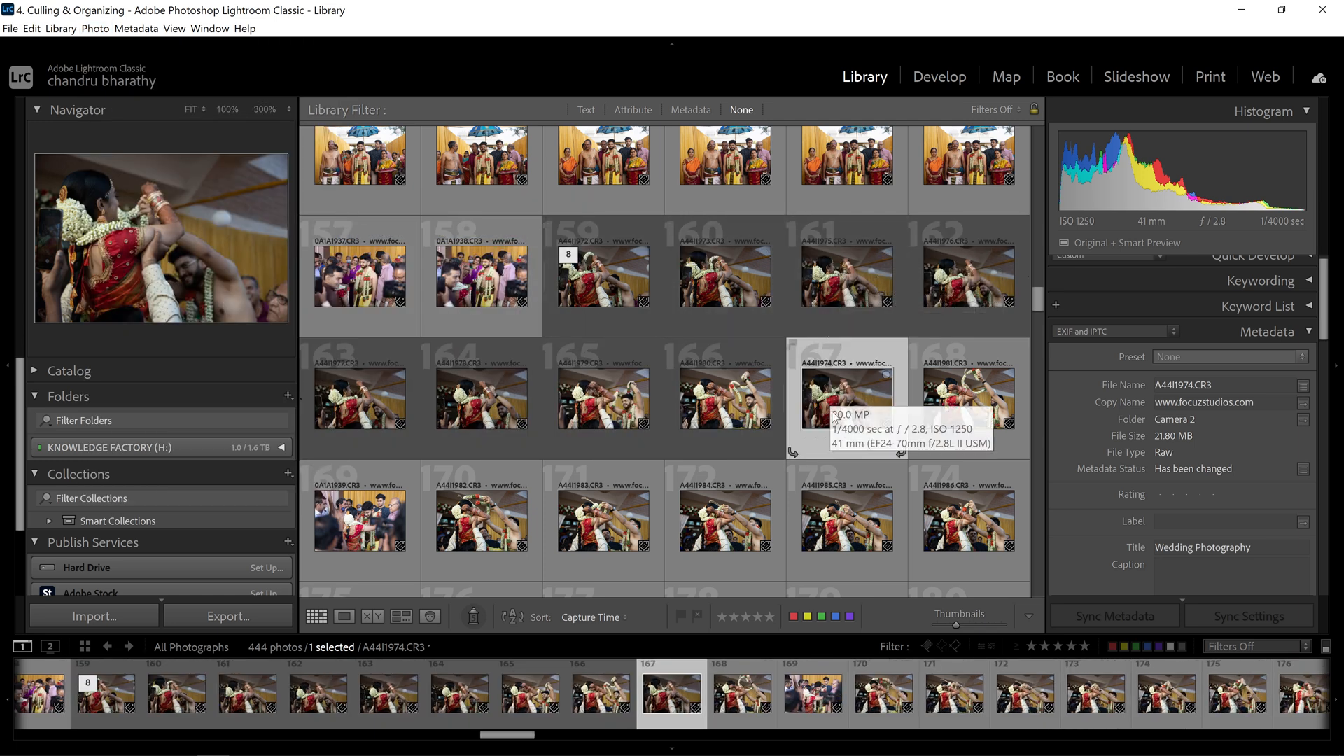
{"action": "left_click", "coordinate": [609, 270]}
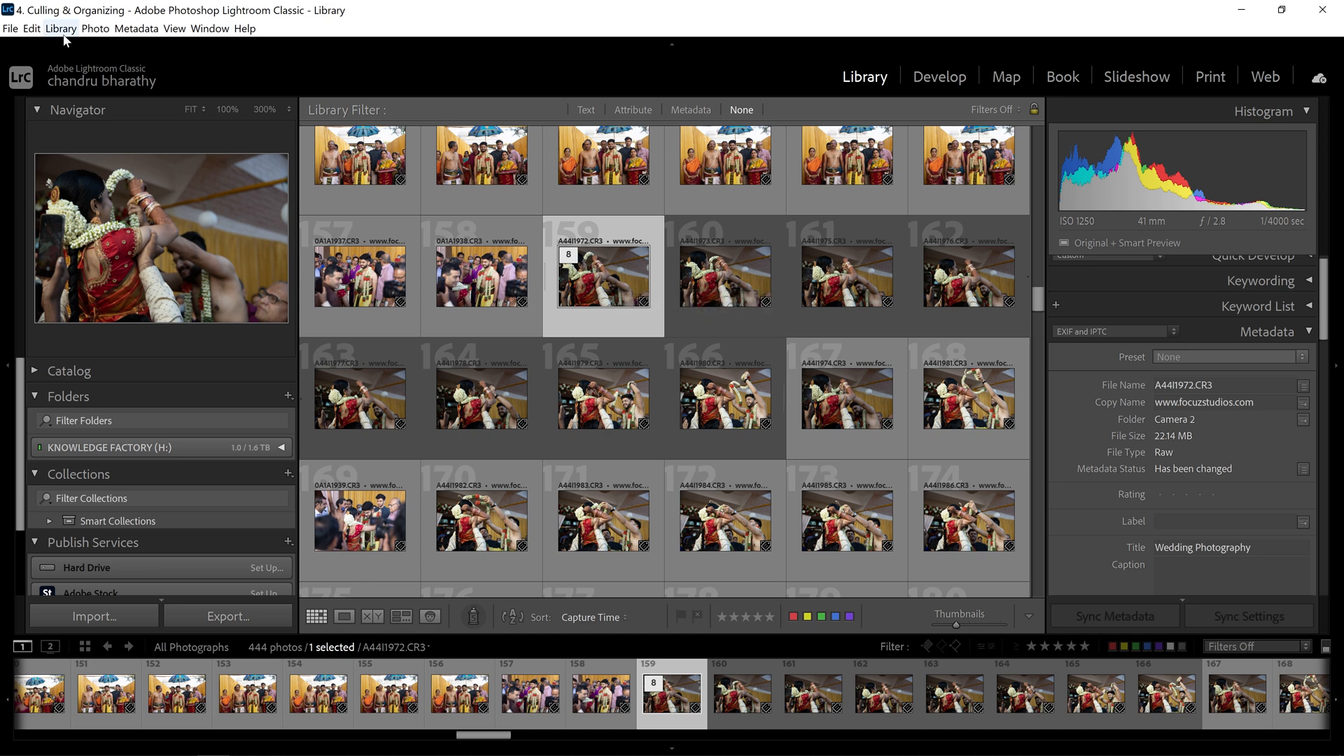
- Unstack the eight-photo group headed by A44I1972 via Photo > Stacking > Unstack
{"action": "left_click", "coordinate": [95, 28]}
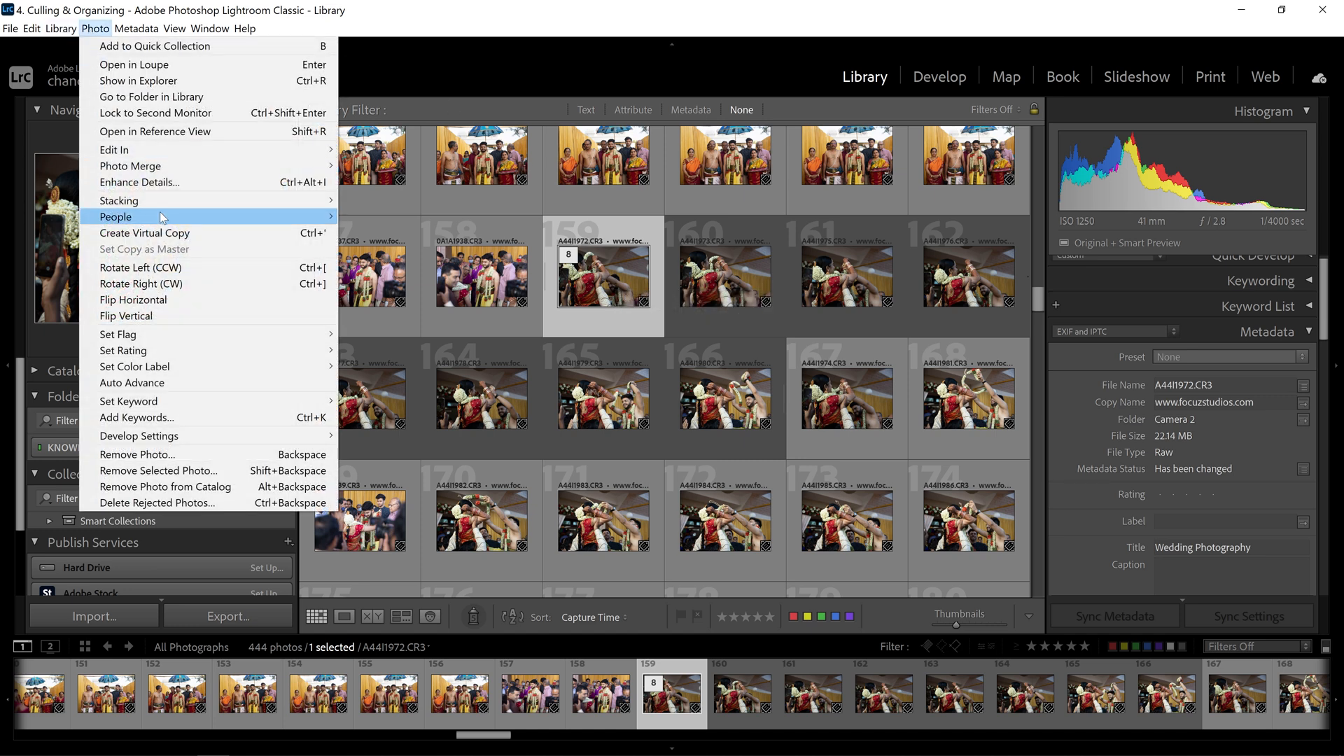
{"action": "mouse_move", "coordinate": [159, 200]}
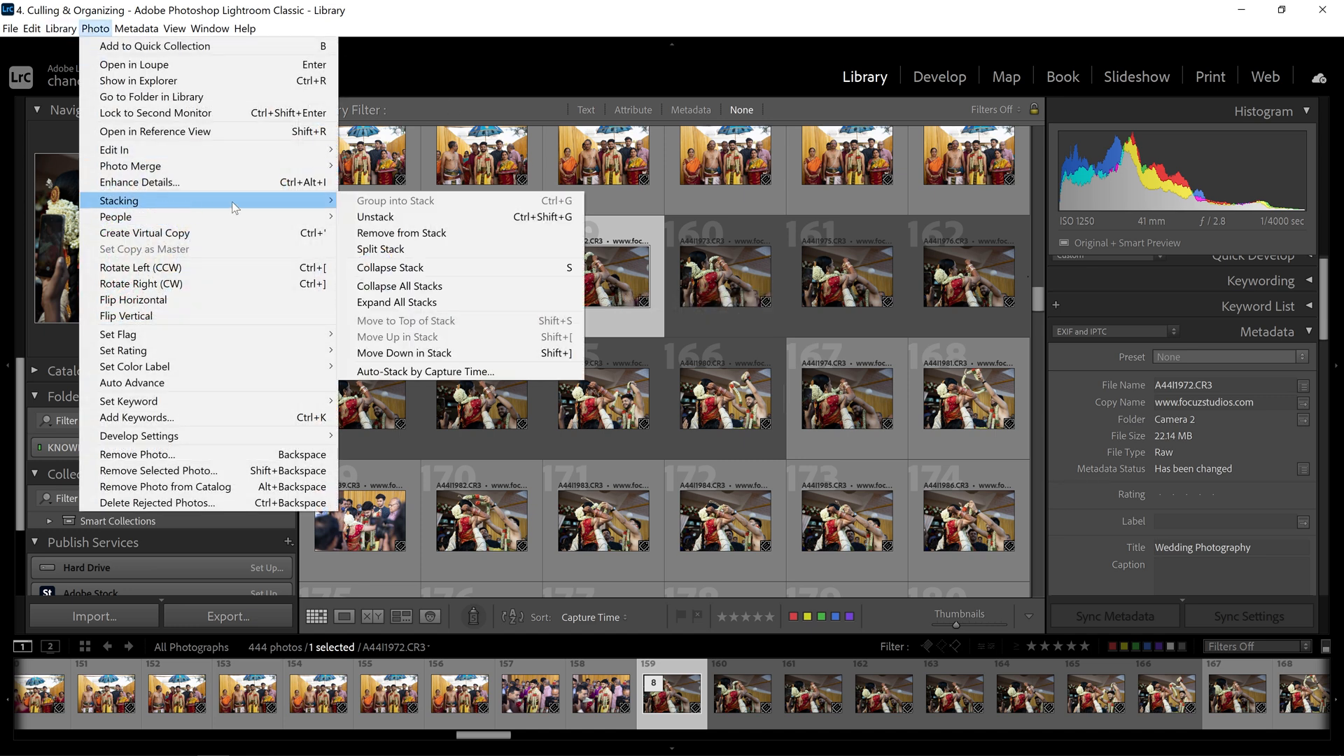
{"action": "left_click", "coordinate": [414, 217]}
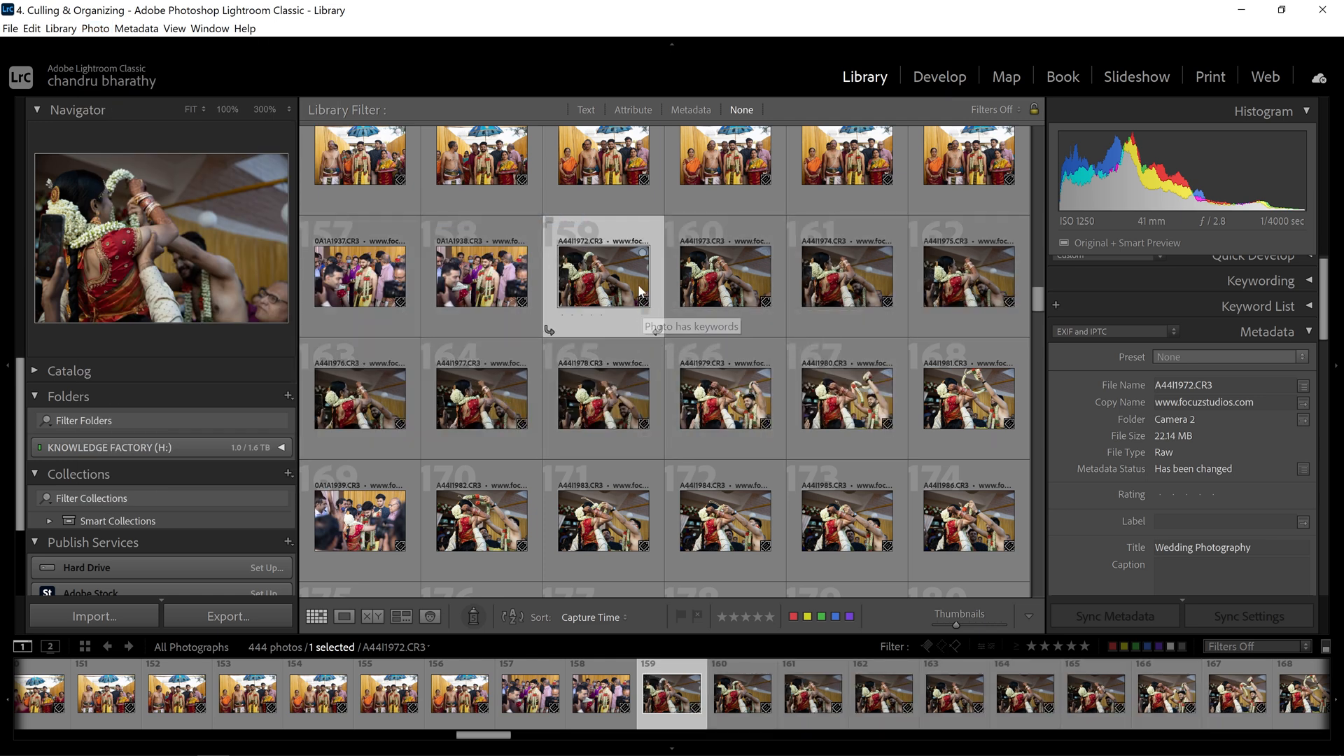
{"action": "left_click", "coordinate": [91, 30]}
{"action": "mouse_move", "coordinate": [166, 200]}
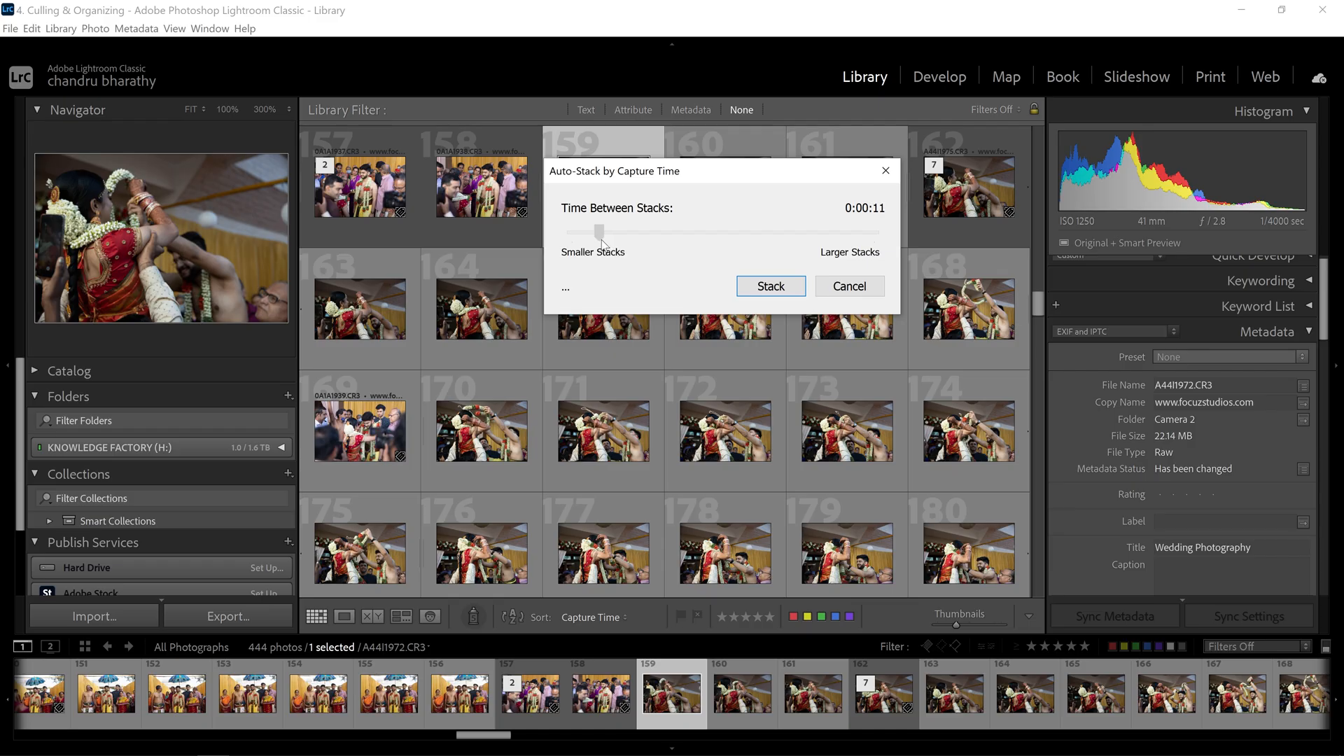
- Auto-stack by capture time with 0:00:10 between stacks, then expand the three-photo stack at photo 65
{"action": "left_click_drag", "start_coordinate": [600, 233], "coordinate": [606, 243]}
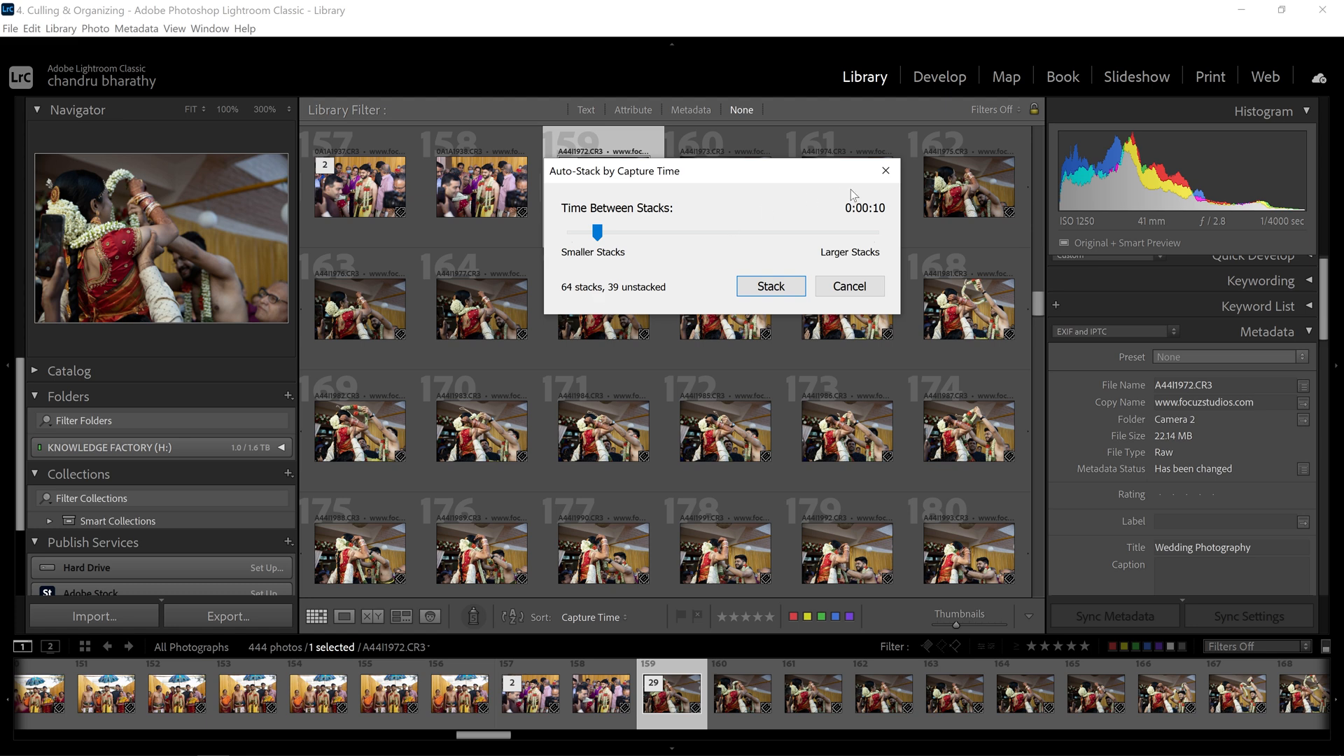
{"action": "key", "text": "Return"}
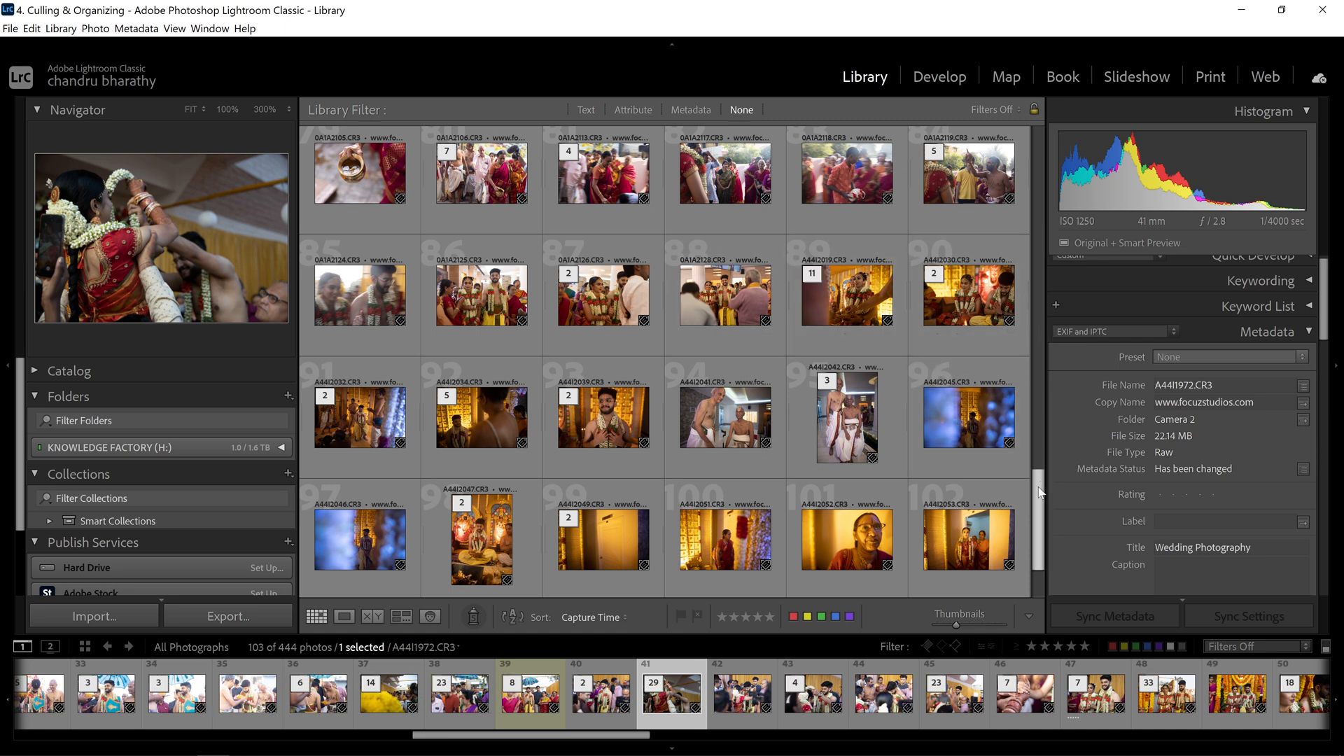
{"action": "left_click_drag", "start_coordinate": [1040, 501], "coordinate": [1042, 360]}
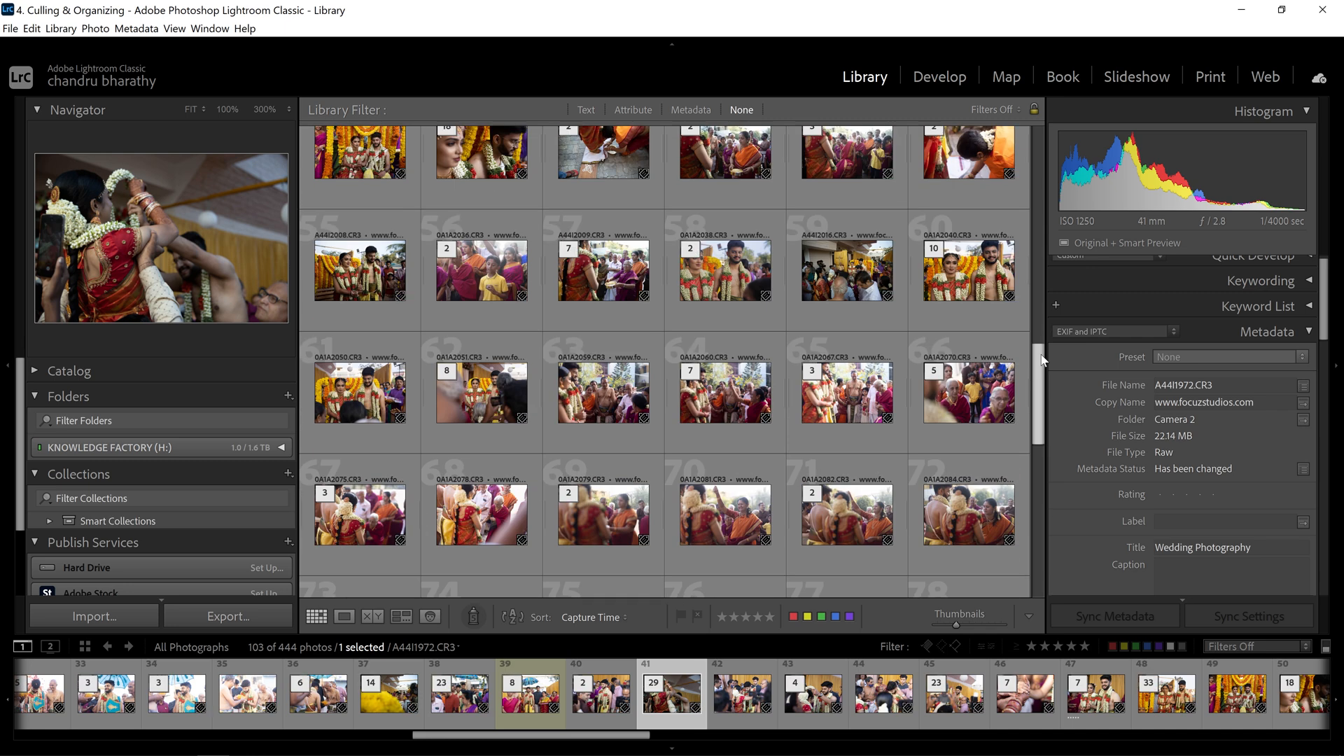
{"action": "left_click", "coordinate": [818, 372]}
- Expand the eight-, eleven- and three-photo stacks at photos 62, 98 and 114
{"action": "scroll", "coordinate": [1043, 378], "scroll_direction": "down", "scroll_amount": 1}
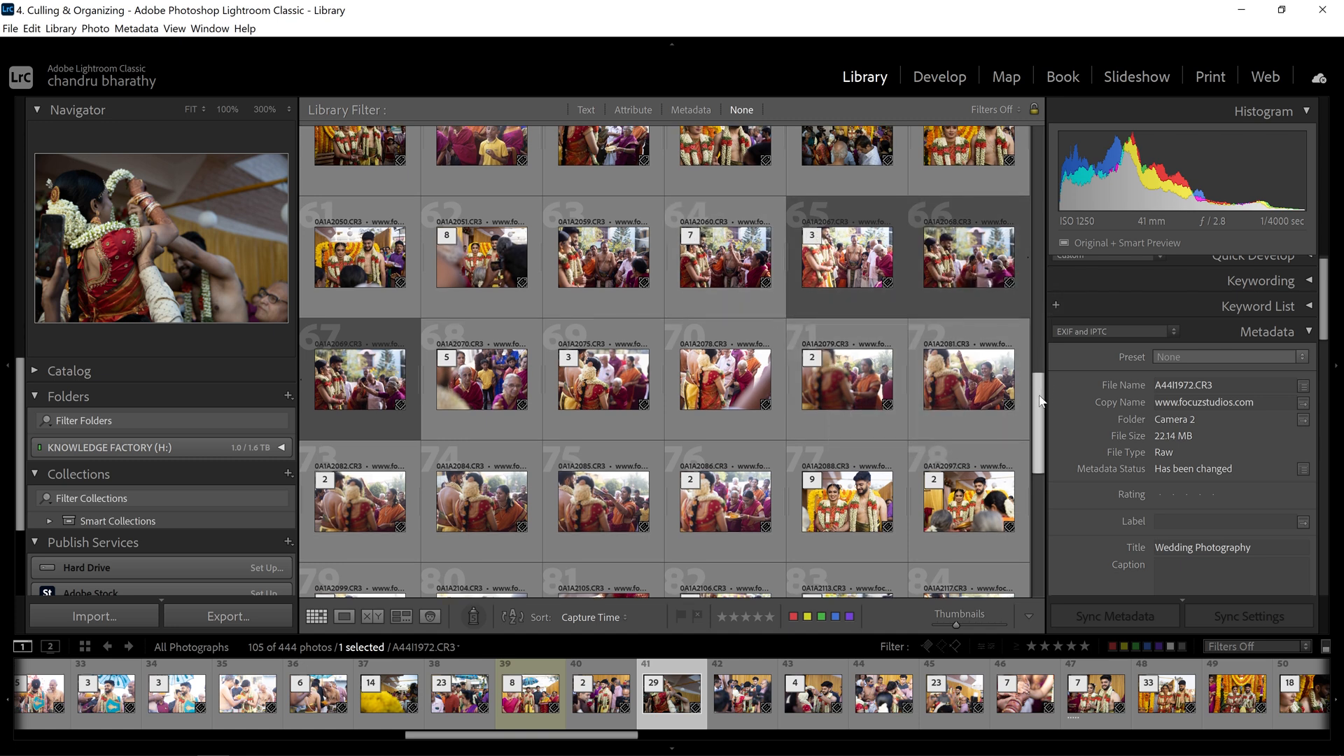
{"action": "scroll", "coordinate": [1039, 396], "scroll_direction": "up", "scroll_amount": 1}
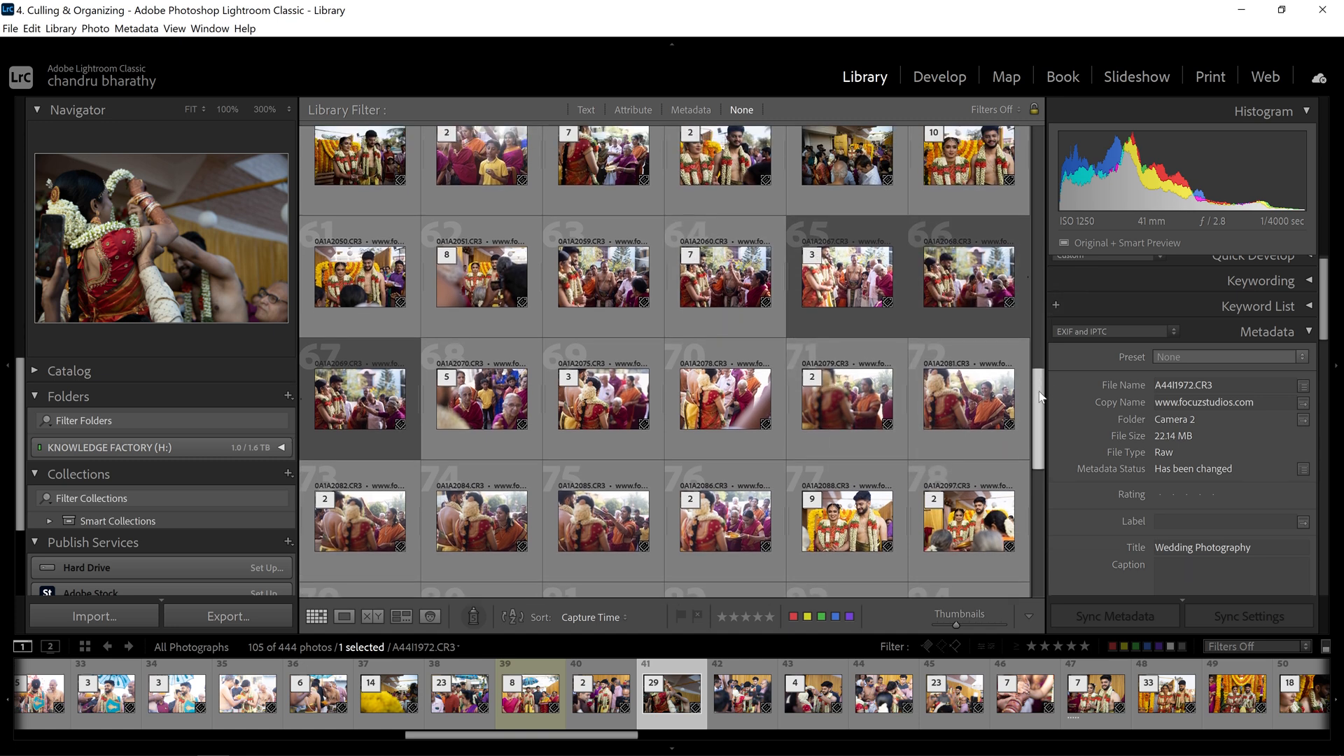
{"action": "left_click", "coordinate": [452, 256]}
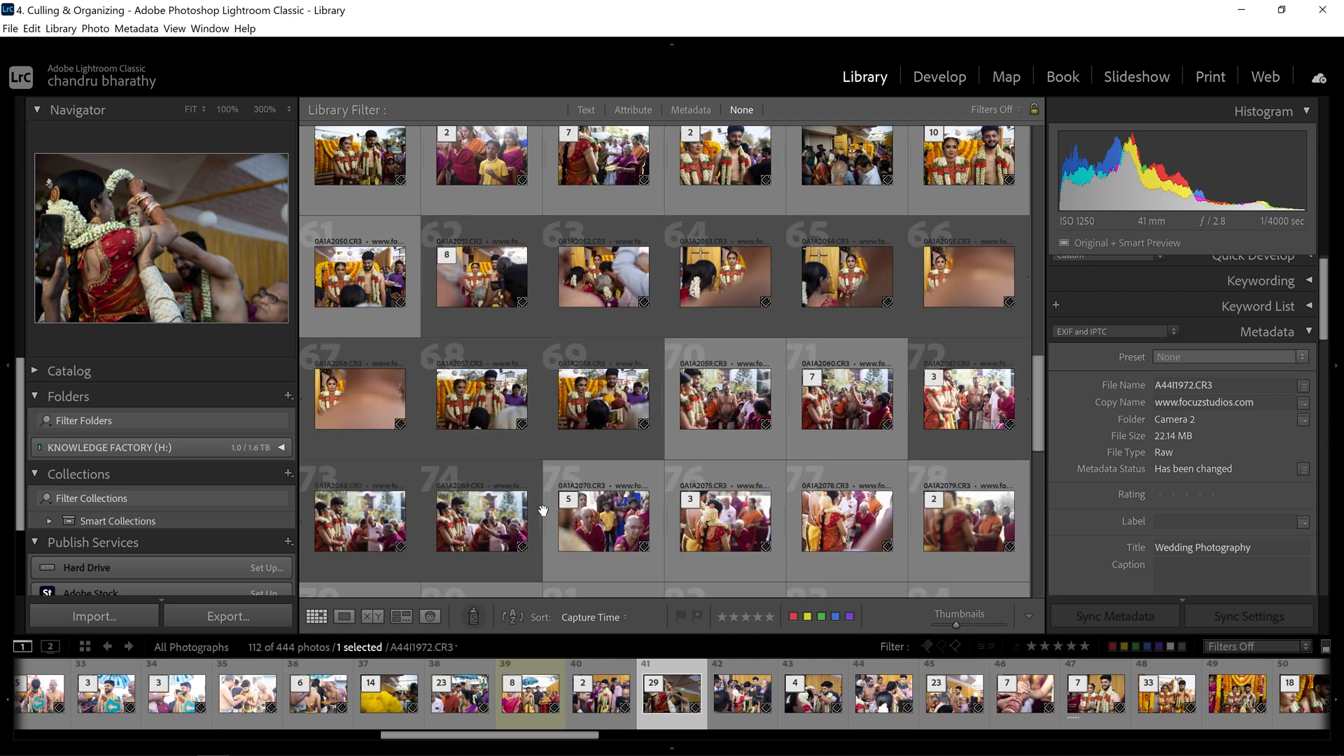
{"action": "scroll", "coordinate": [456, 296], "scroll_direction": "down", "scroll_amount": 5}
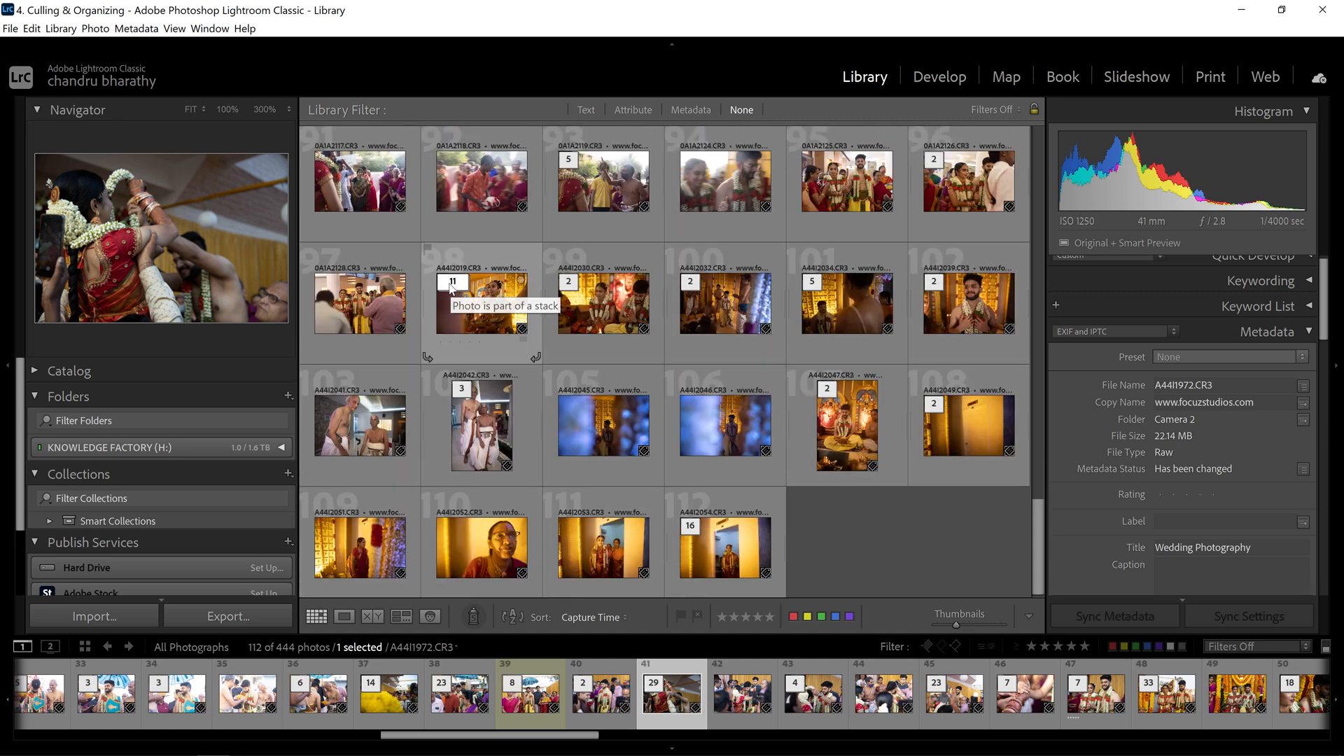
{"action": "left_click", "coordinate": [453, 282]}
{"action": "scroll", "coordinate": [924, 390], "scroll_direction": "down", "scroll_amount": 2}
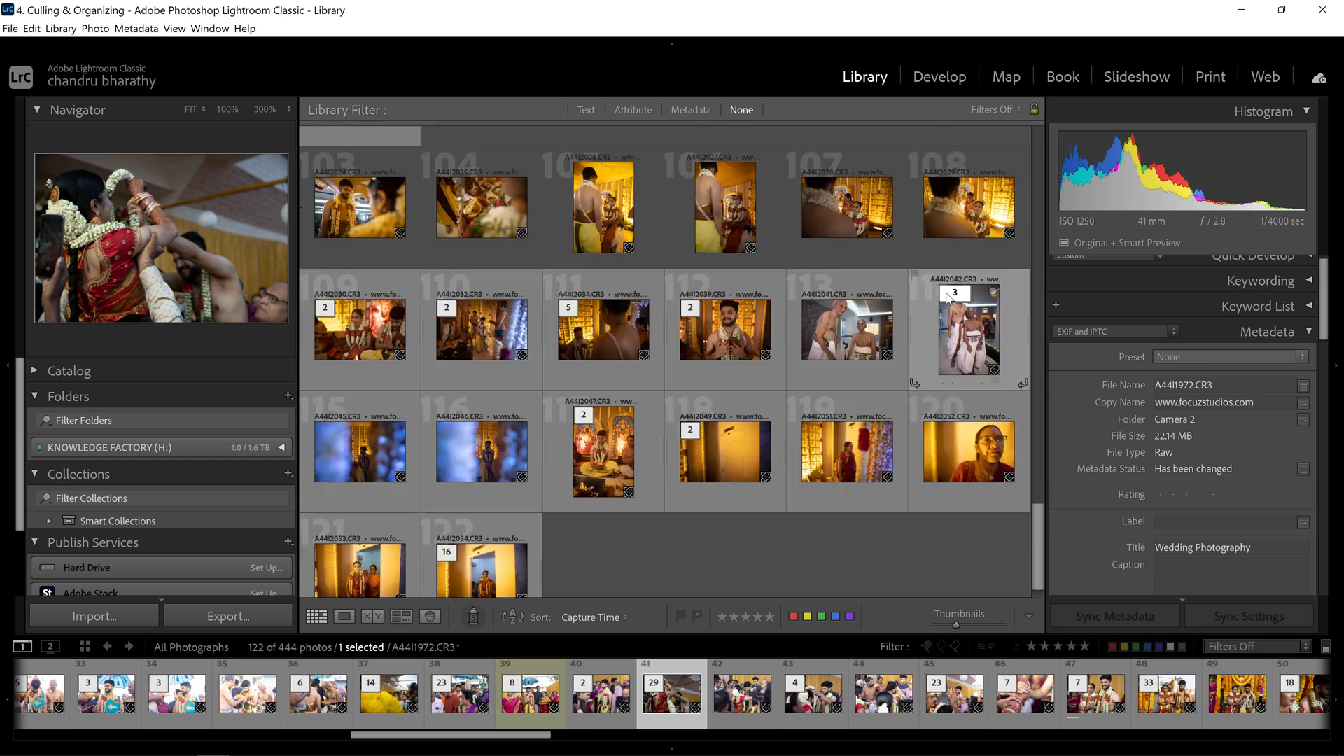
{"action": "left_click", "coordinate": [954, 293]}
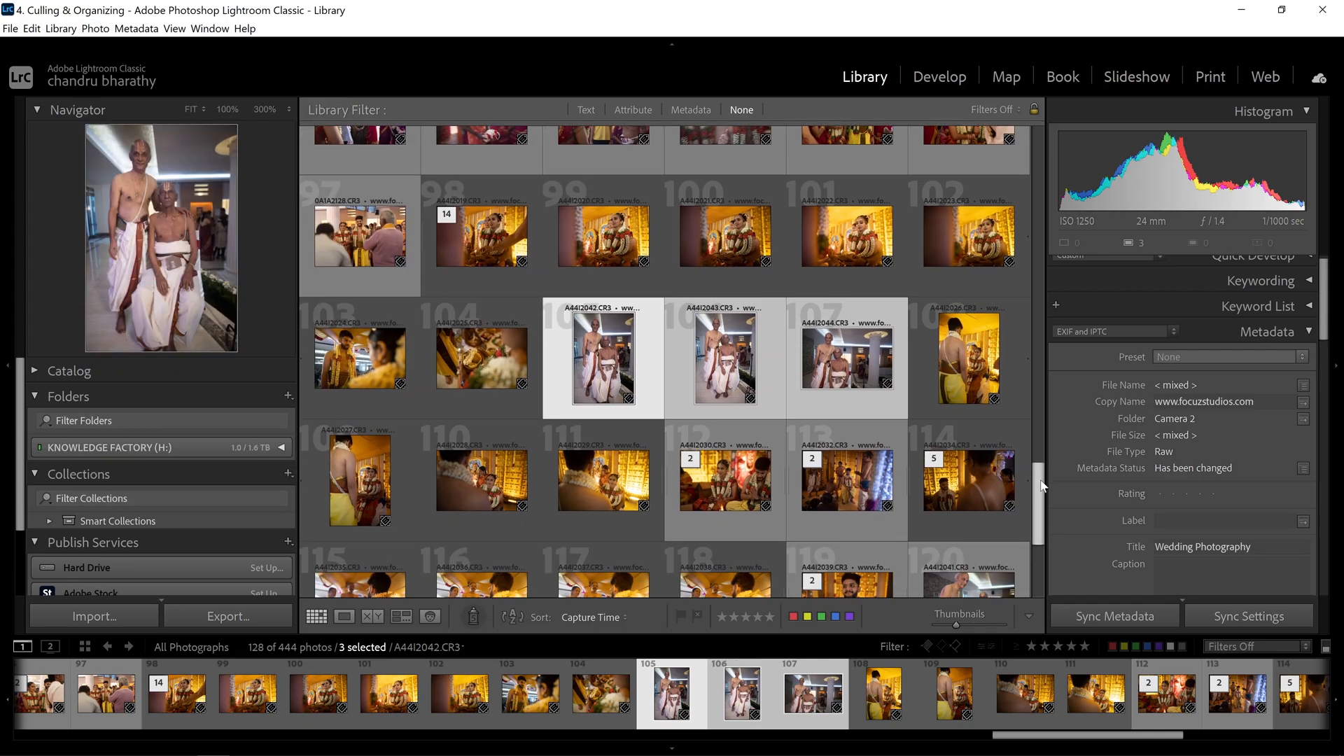
{"action": "scroll", "coordinate": [1041, 450], "scroll_direction": "down", "scroll_amount": 3}
{"action": "scroll", "coordinate": [1041, 450], "scroll_direction": "up", "scroll_amount": 4}
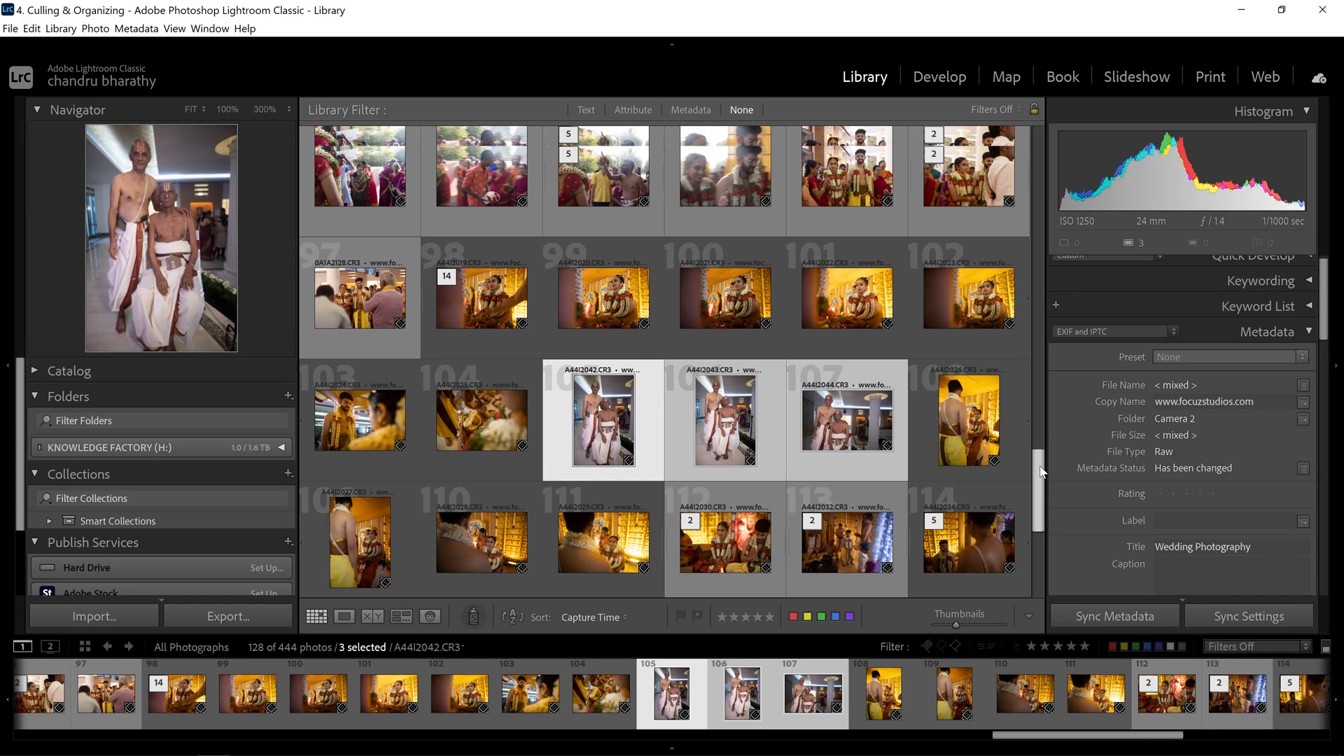
{"action": "left_click_drag", "start_coordinate": [1041, 450], "coordinate": [1030, 146]}
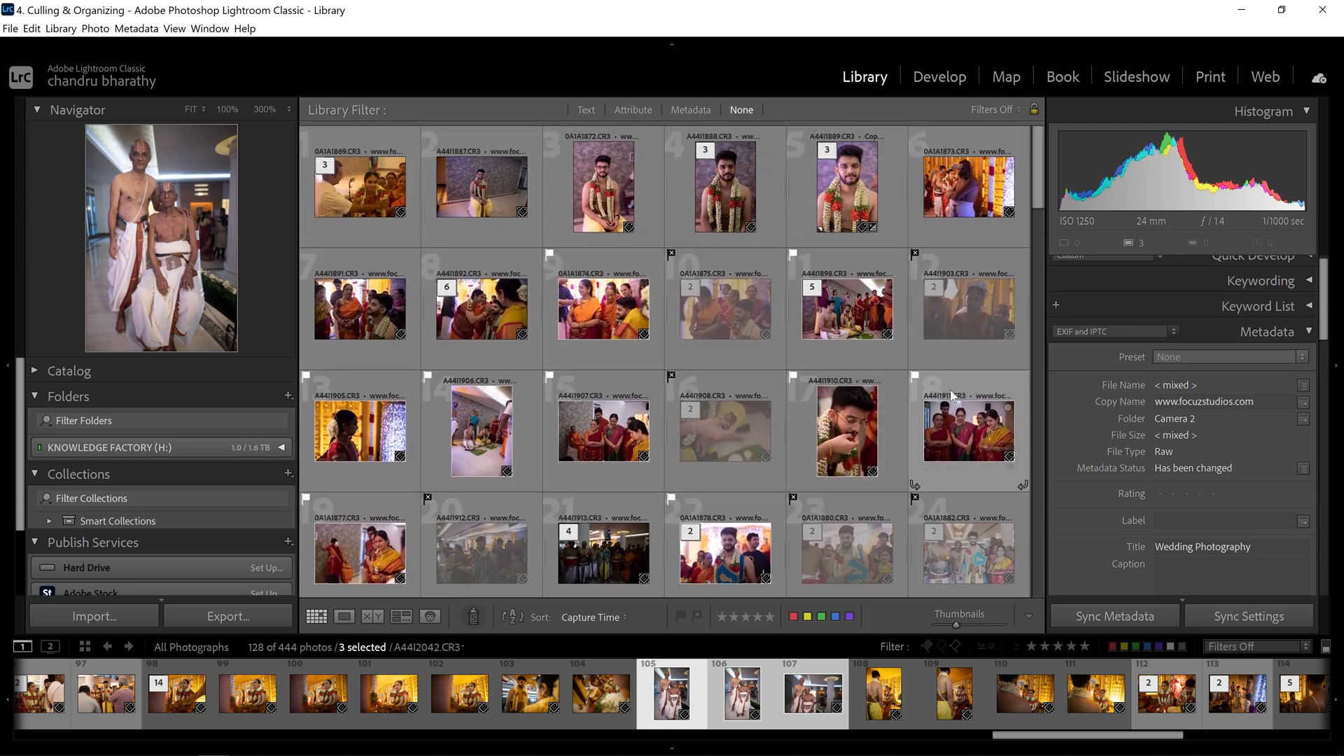
- Collapse all stacks in the grid using Photo > Stacking > Collapse All Stacks
{"action": "left_click", "coordinate": [96, 28]}
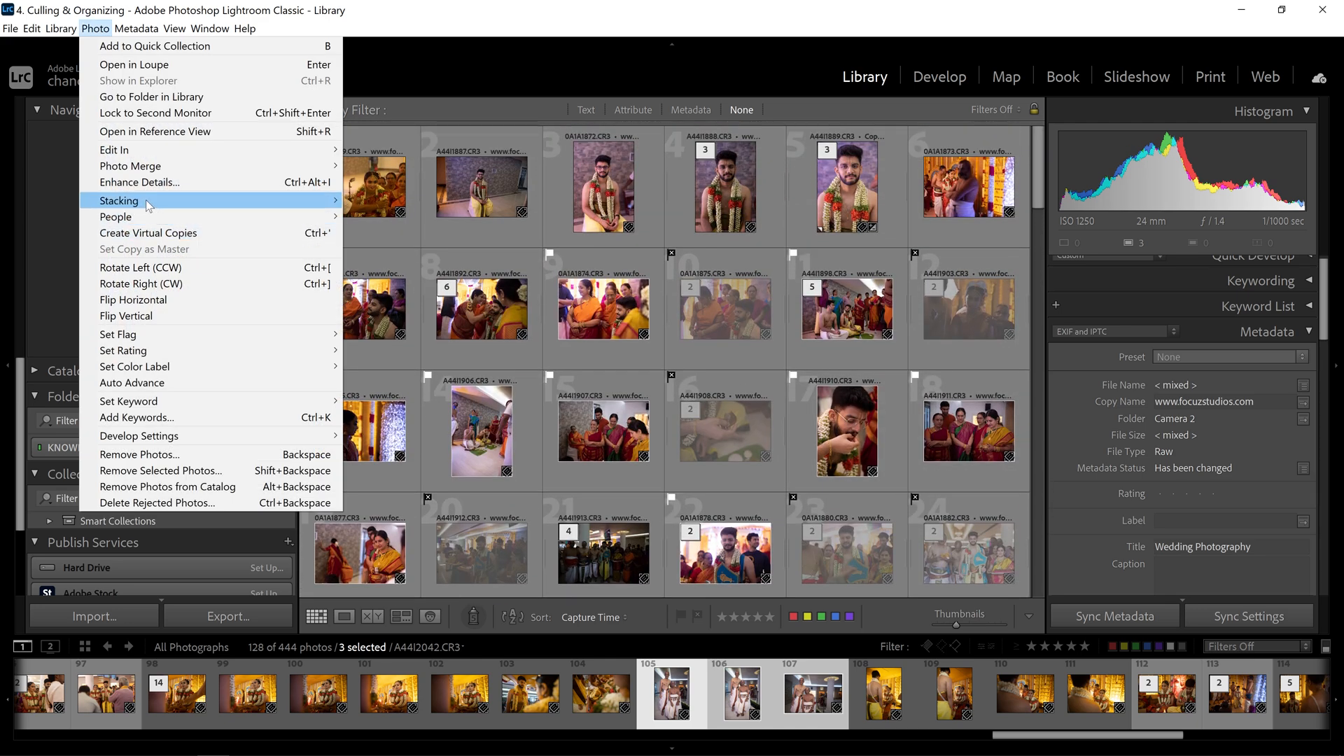
{"action": "mouse_move", "coordinate": [147, 205]}
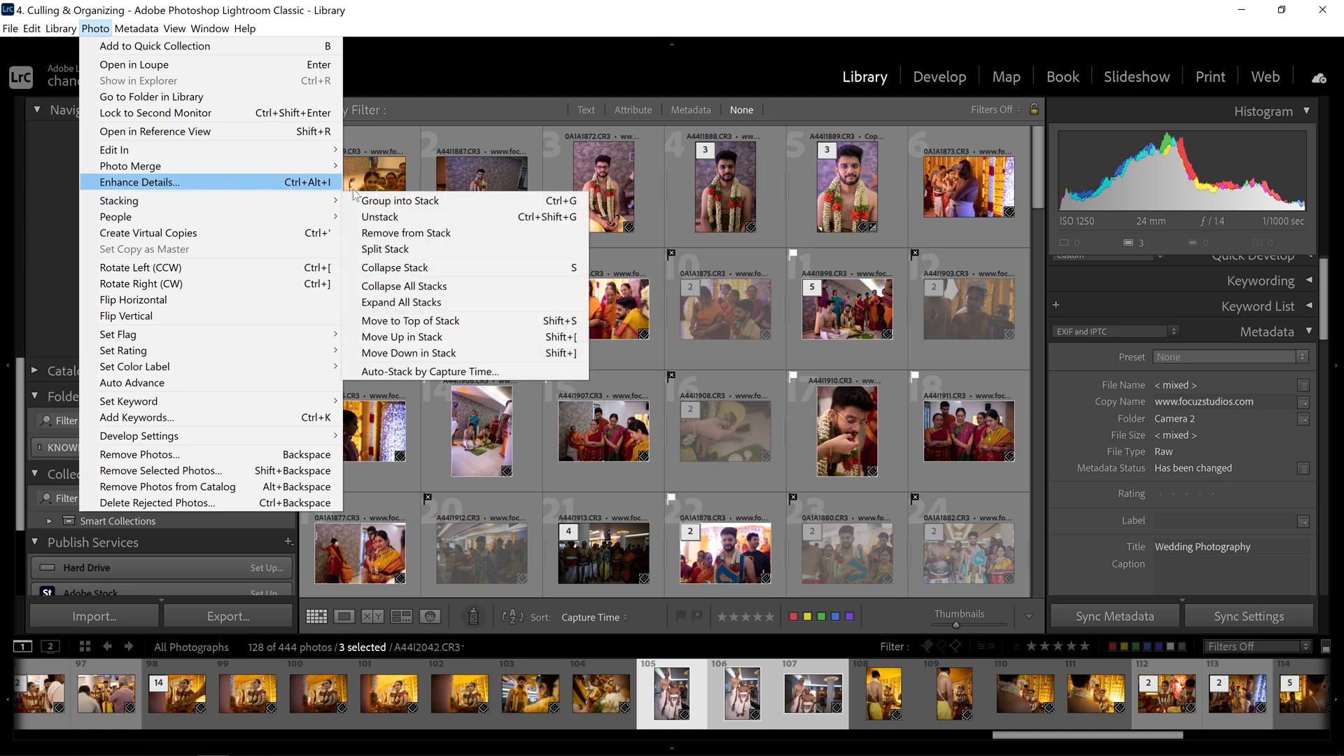
{"action": "left_click", "coordinate": [453, 287]}
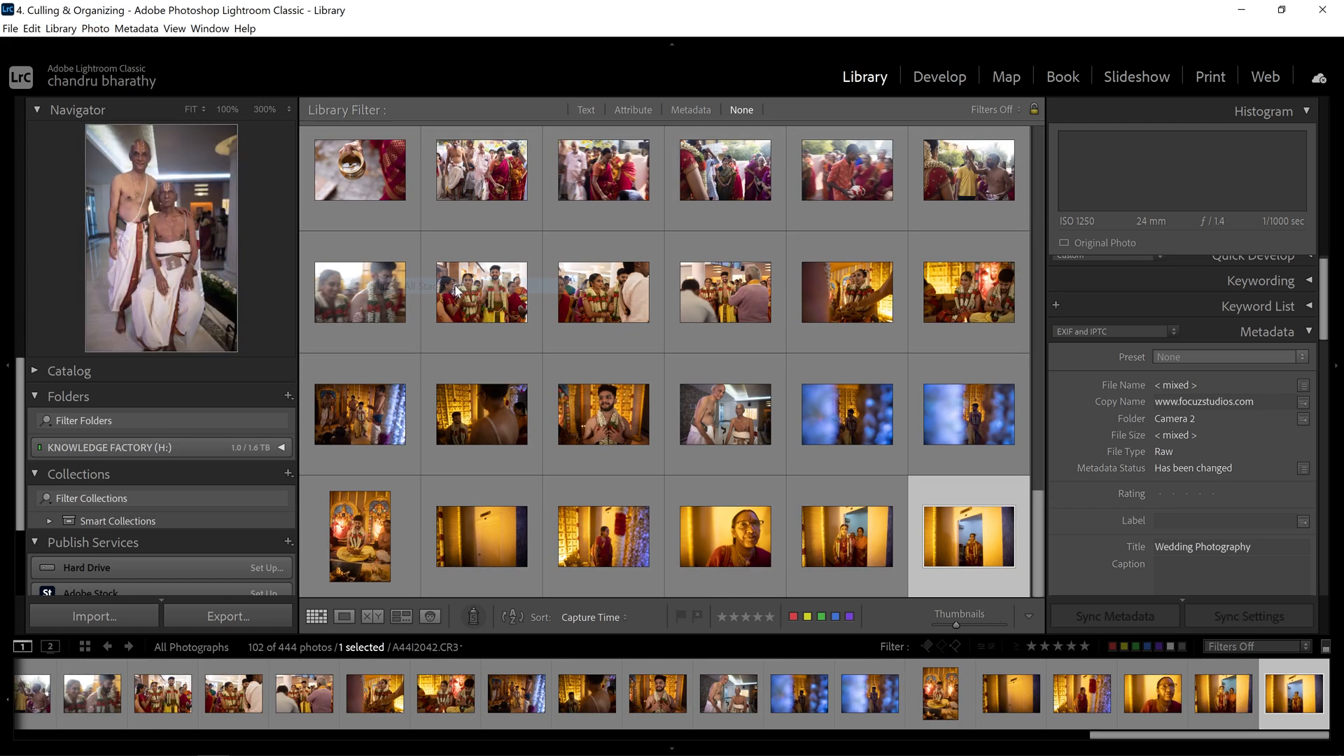
{"action": "left_click_drag", "start_coordinate": [1038, 166], "coordinate": [1054, 529]}
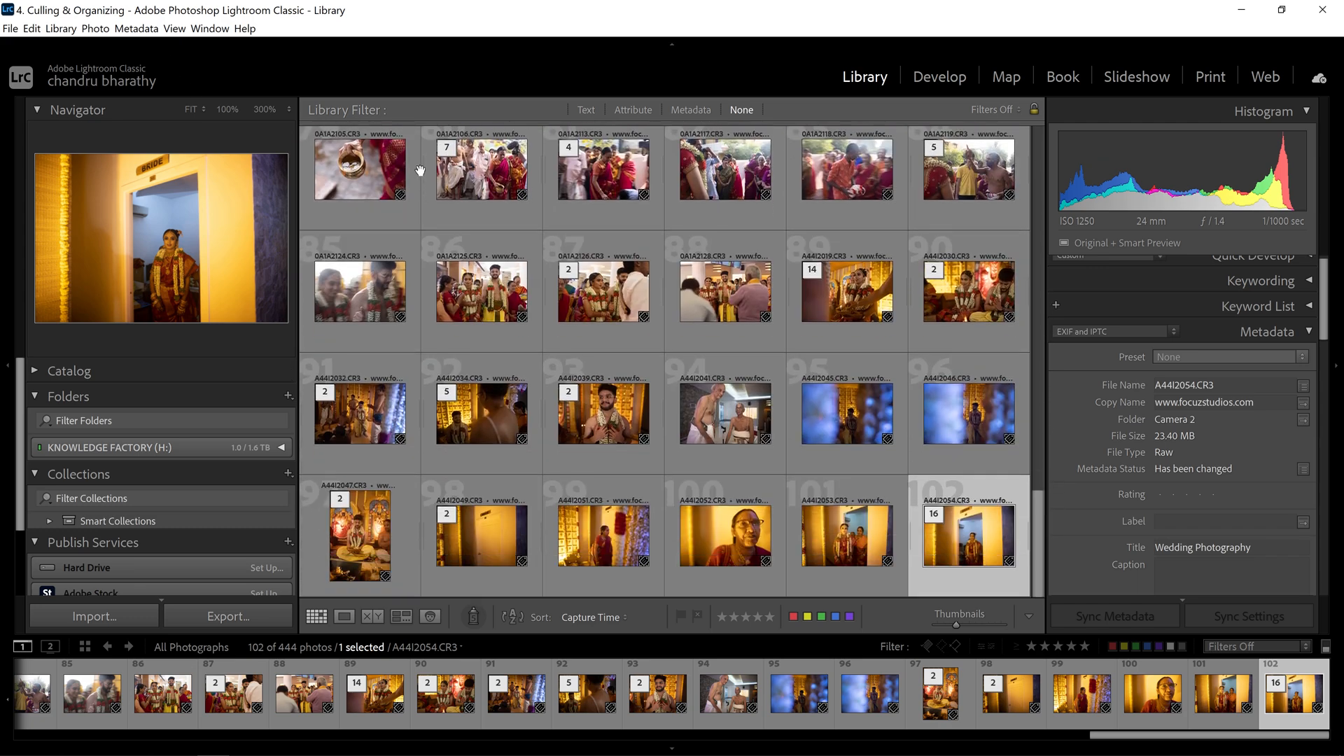
- Expand all stacks so every one of the 444 photos shows in the grid
{"action": "left_click", "coordinate": [93, 29]}
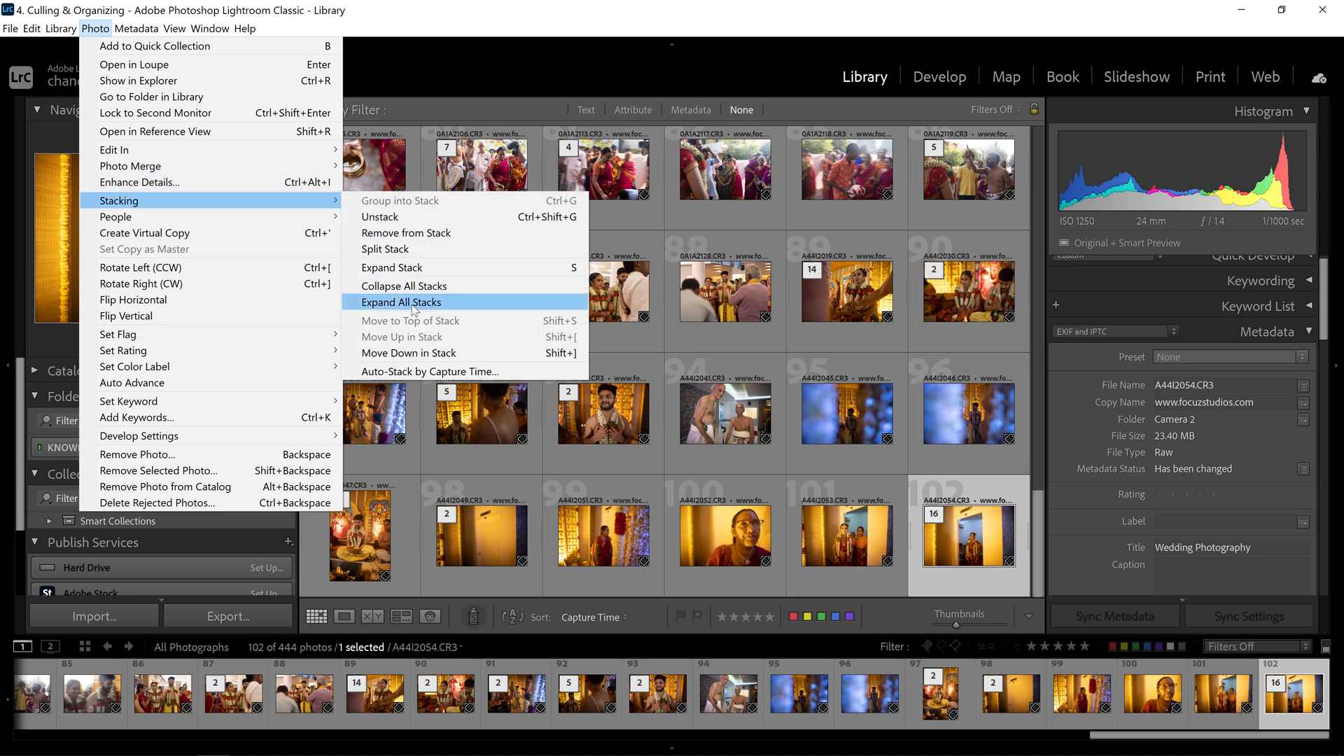
{"action": "left_click", "coordinate": [410, 302]}
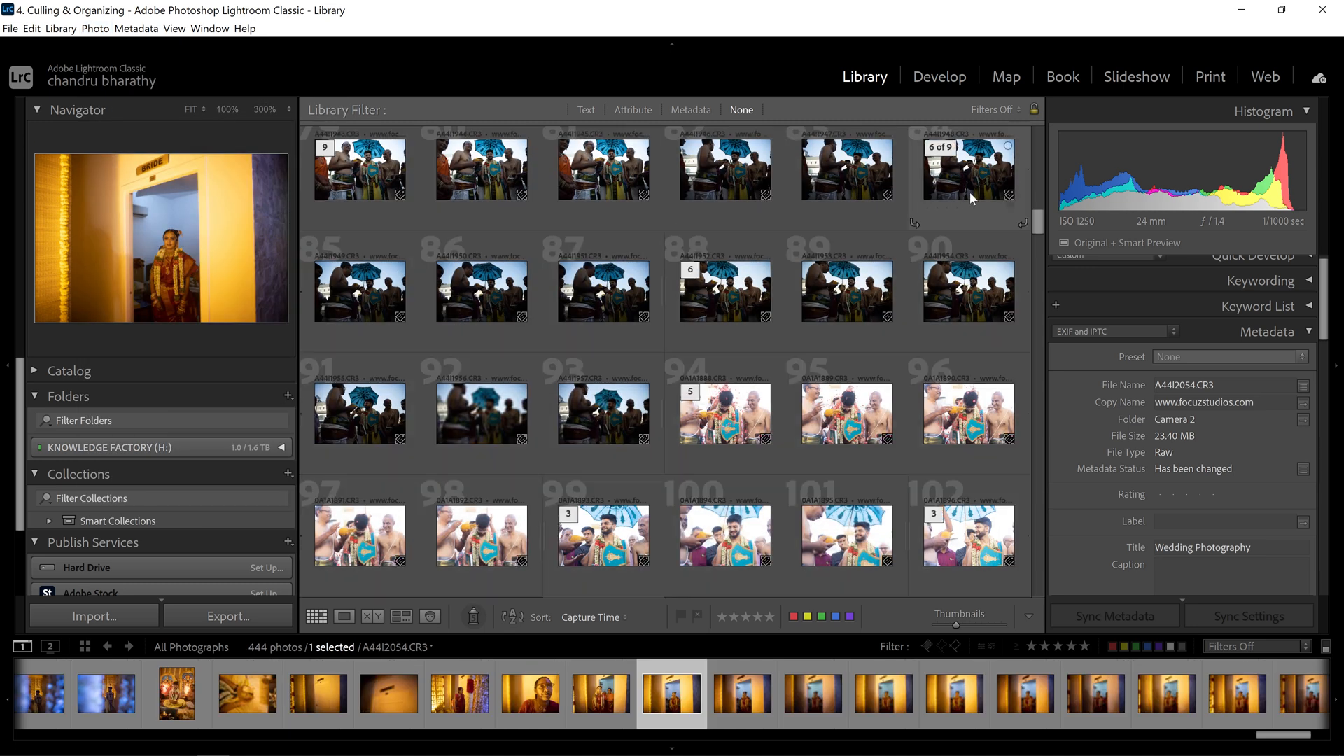
{"action": "left_click_drag", "start_coordinate": [1037, 240], "coordinate": [1029, 533]}
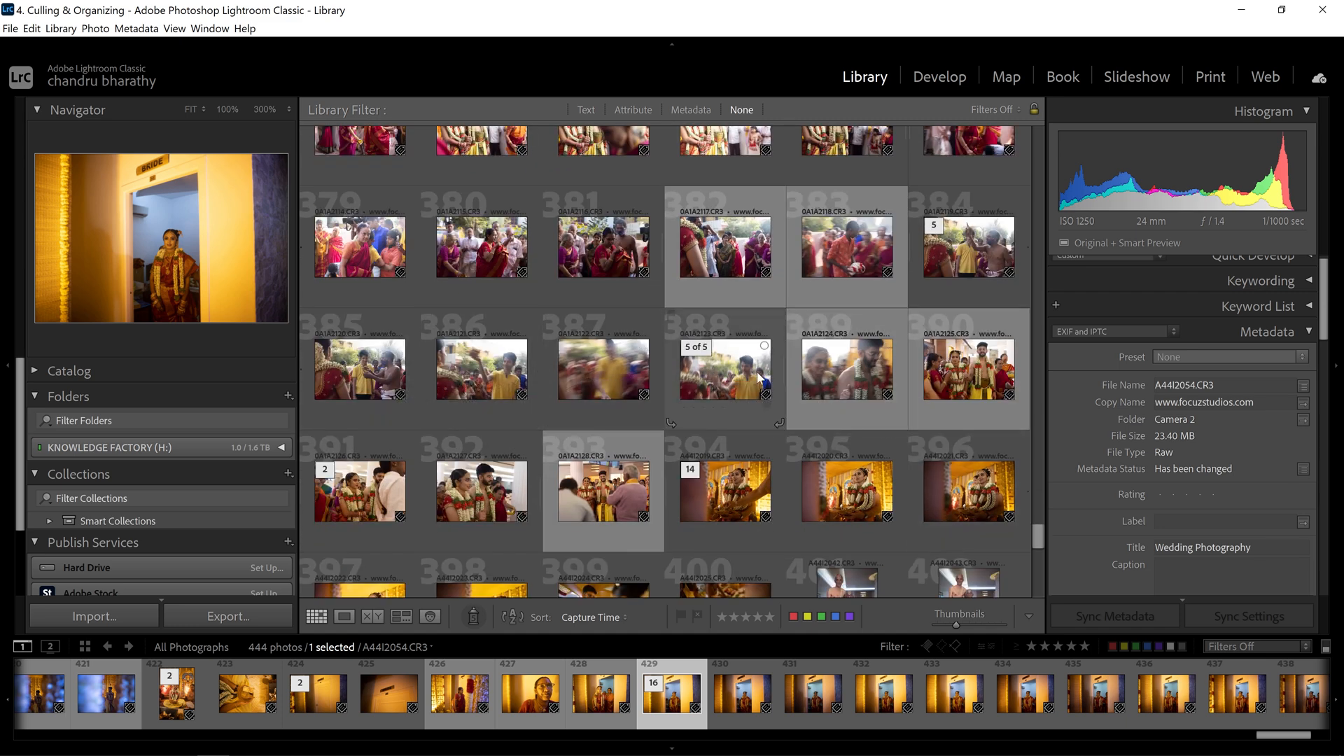
{"action": "left_click_drag", "start_coordinate": [1040, 536], "coordinate": [1045, 587]}
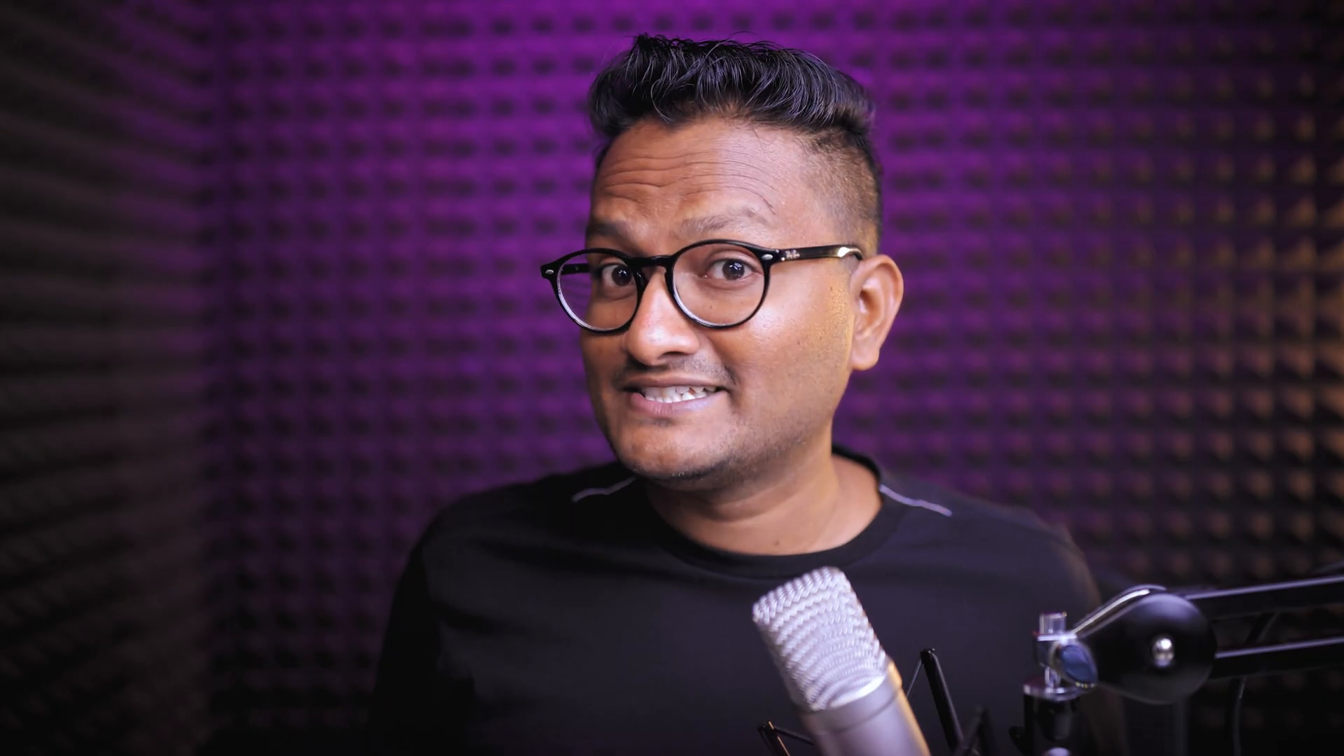